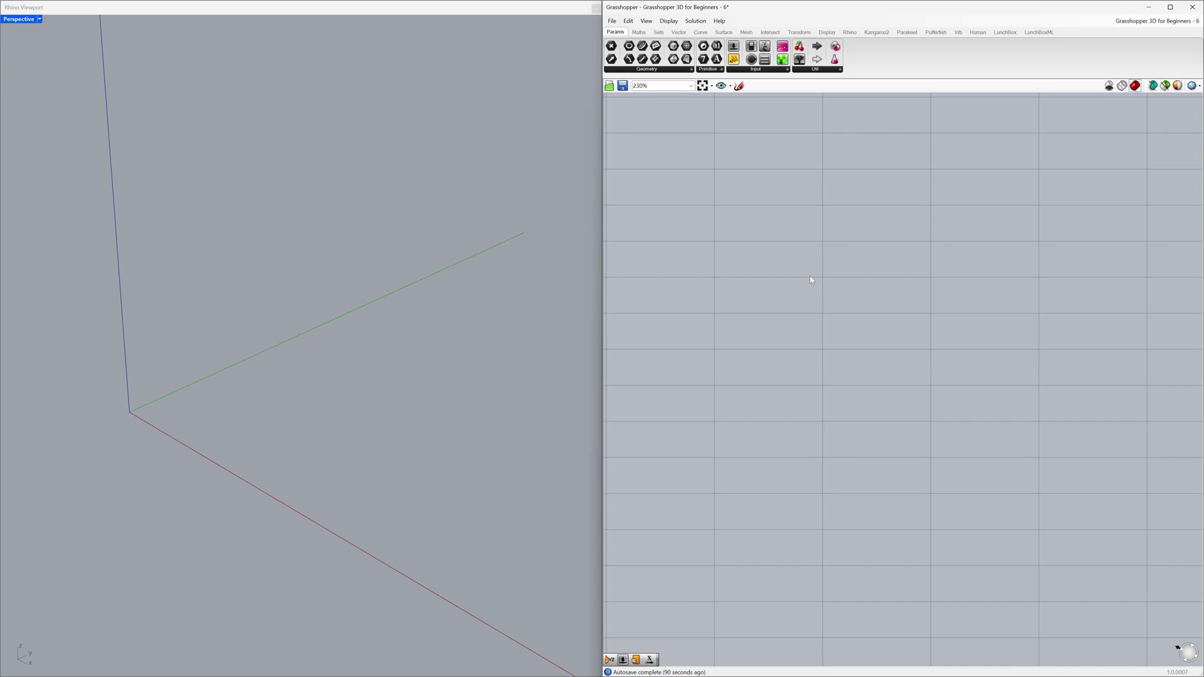
Place a YZ Plane component on the empty canvas.
{"action": "left_click", "coordinate": [683, 34]}
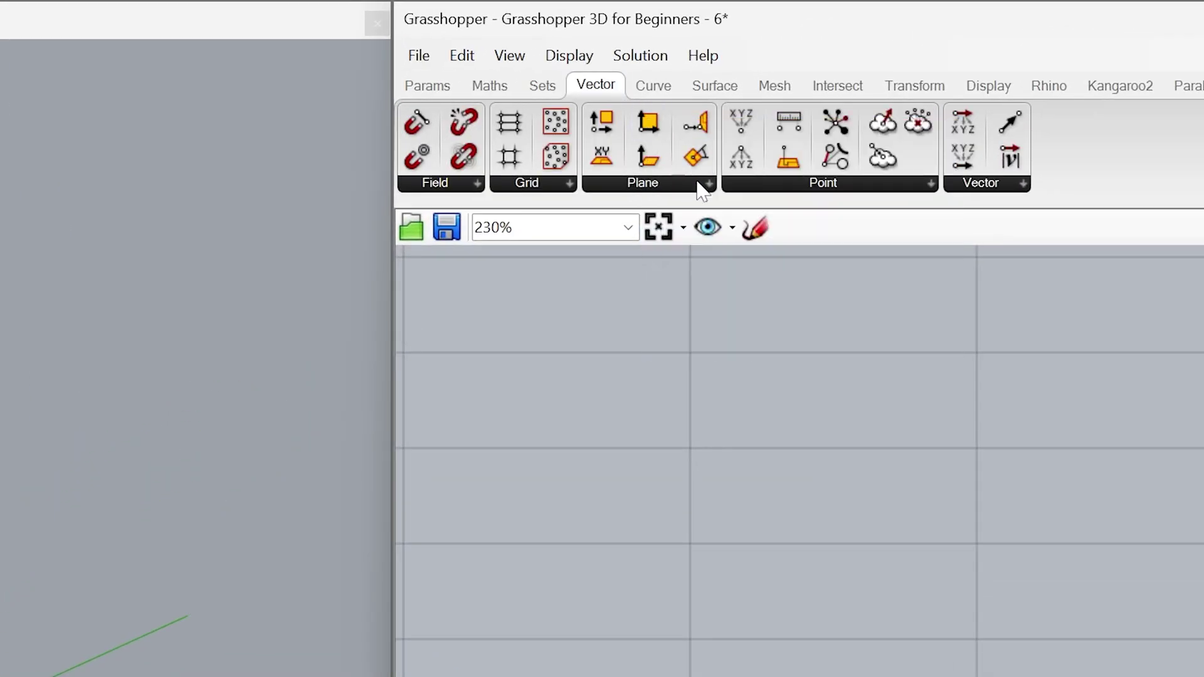
{"action": "left_click", "coordinate": [695, 180]}
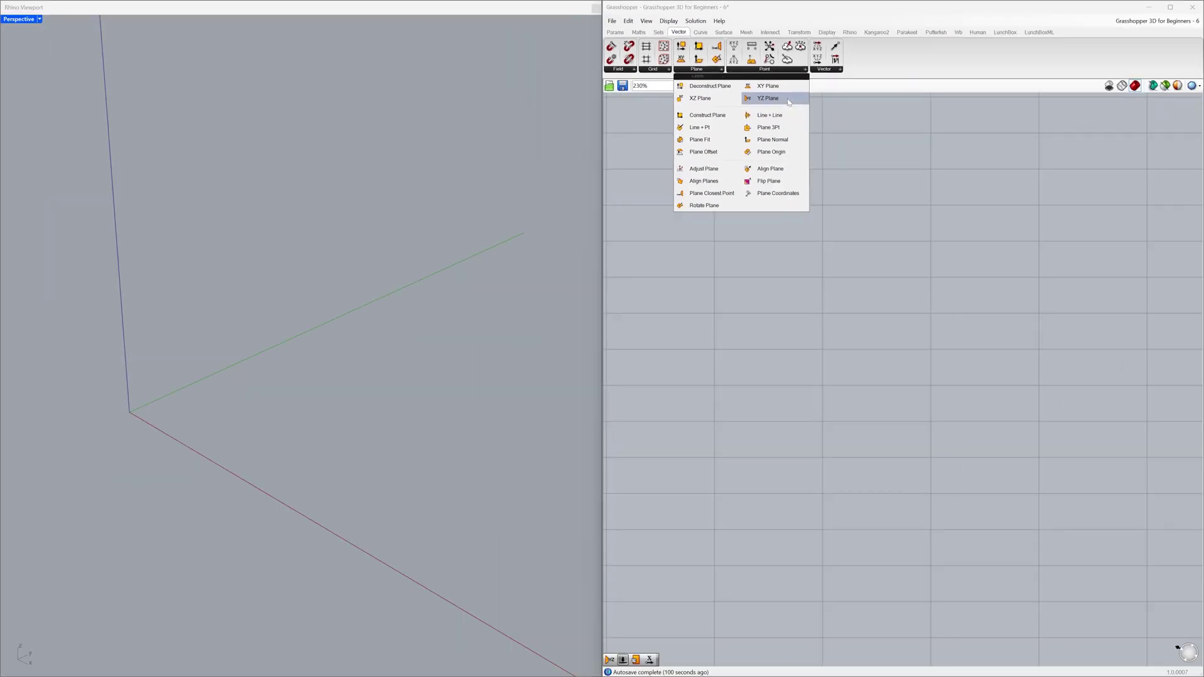
{"action": "left_click", "coordinate": [865, 261]}
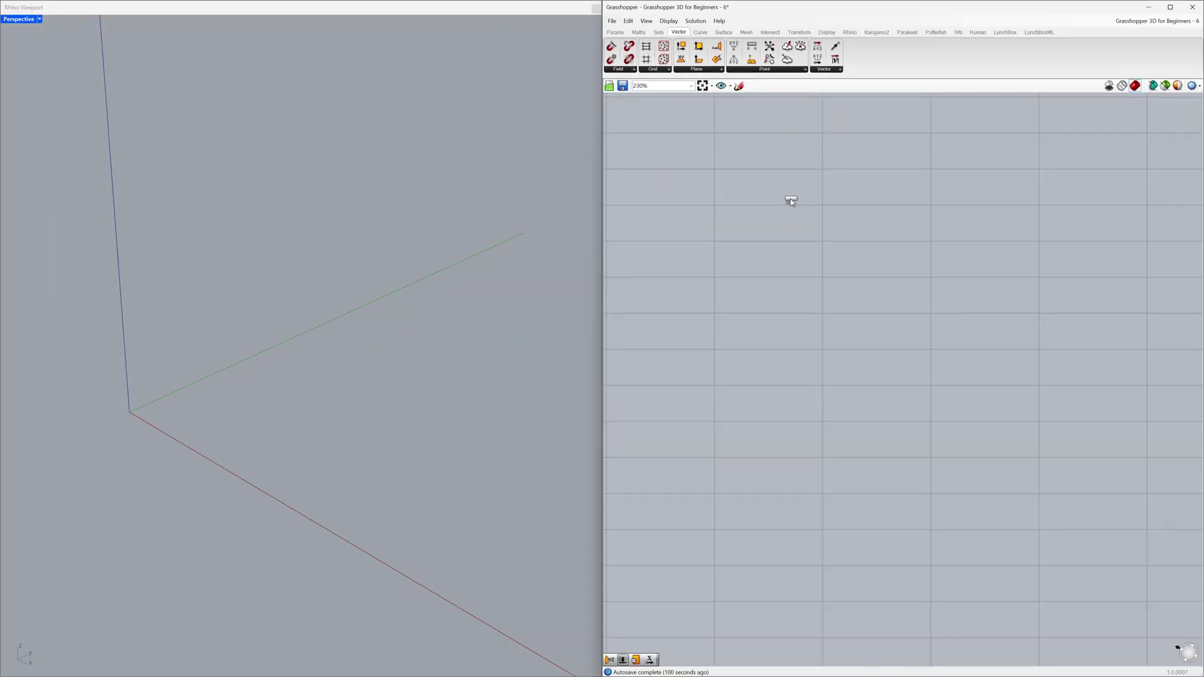
{"action": "left_click", "coordinate": [777, 253]}
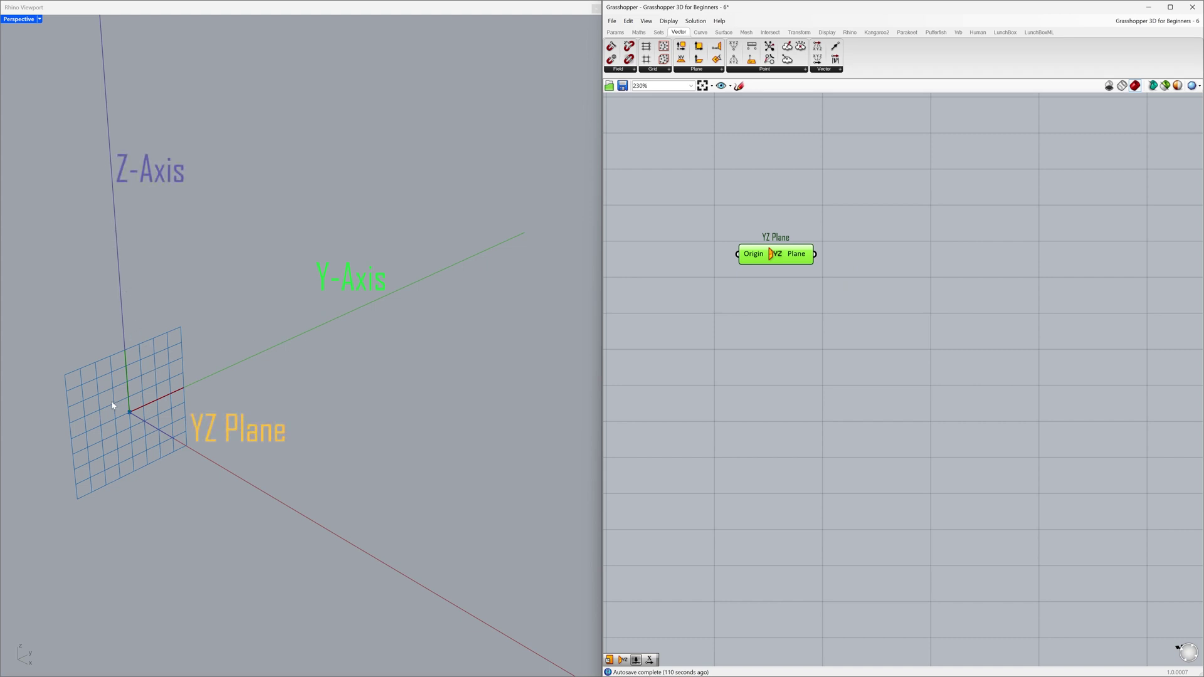
{"action": "left_click", "coordinate": [692, 279]}
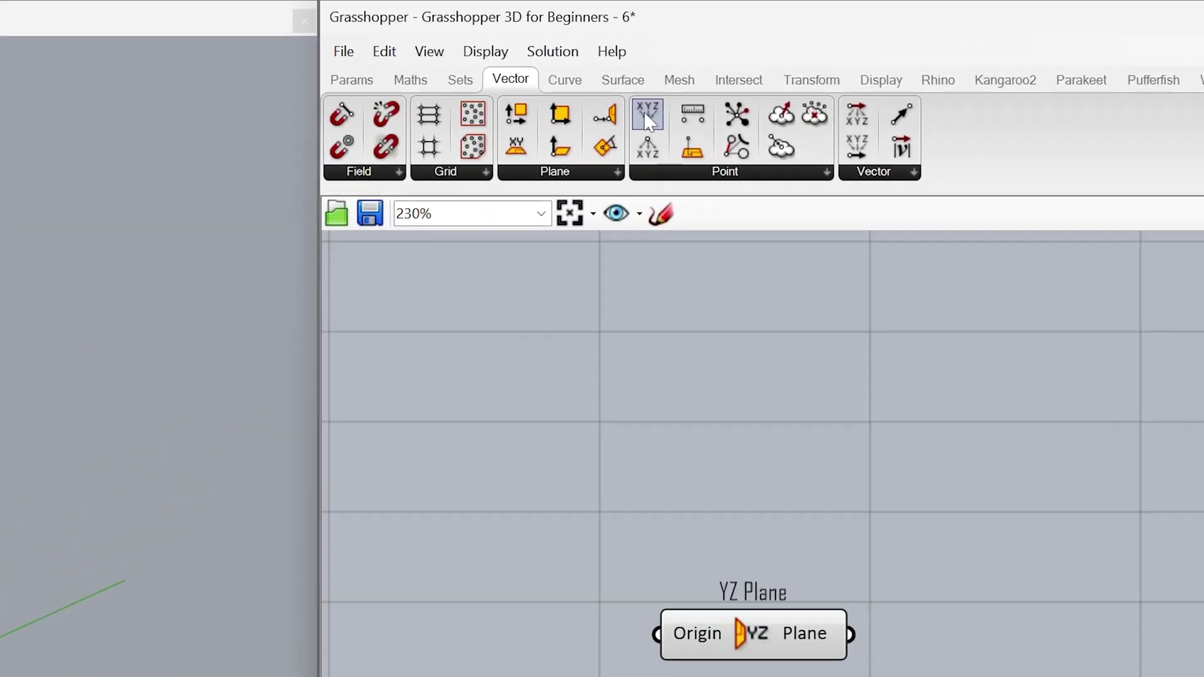
Place a Plane Surface component beside the YZ Plane component.
{"action": "left_click", "coordinate": [626, 78]}
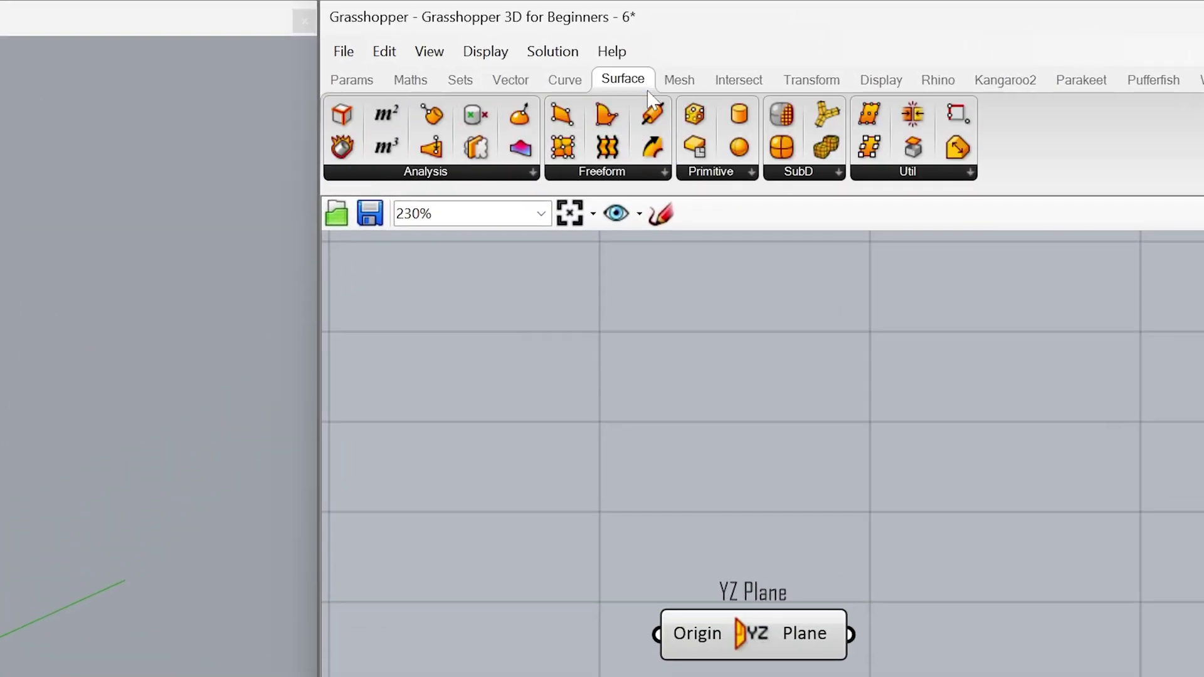
{"action": "left_click", "coordinate": [740, 169]}
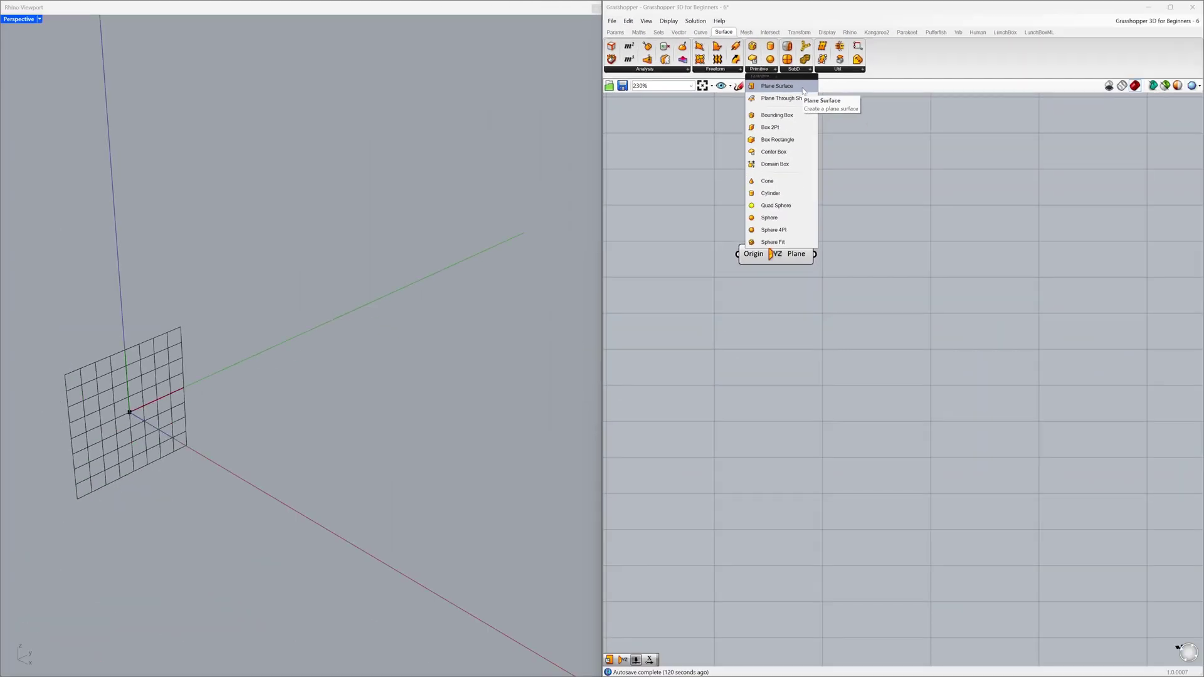
{"action": "left_click", "coordinate": [803, 89]}
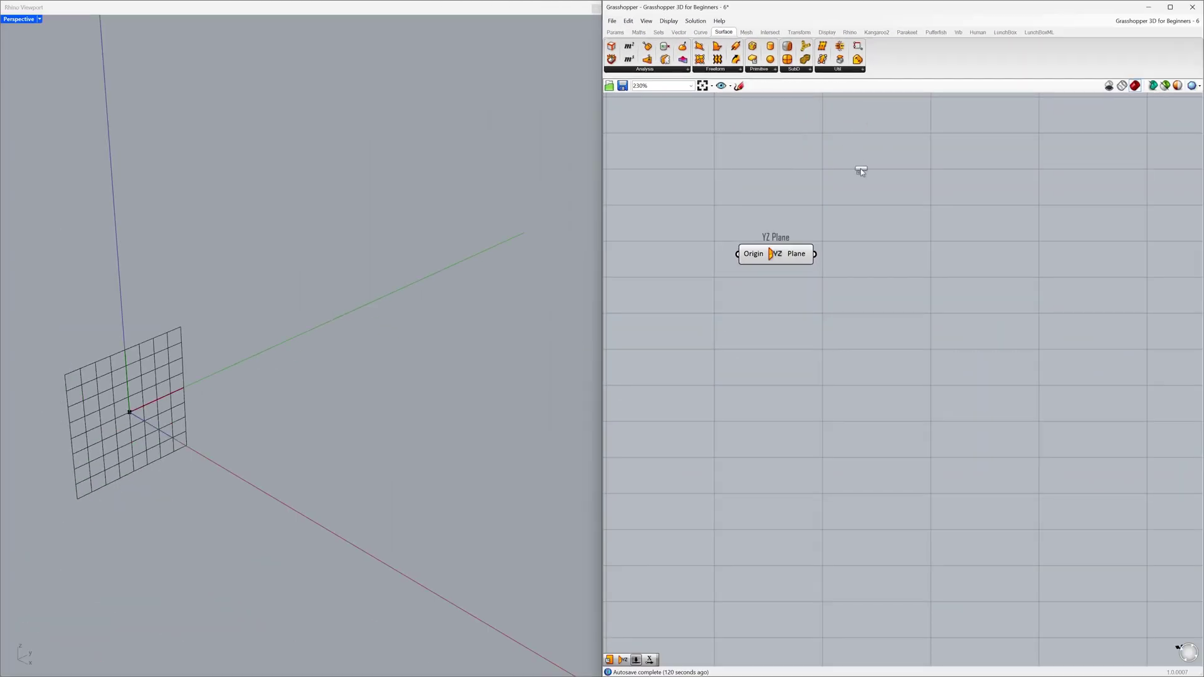
{"action": "left_click", "coordinate": [882, 282]}
Connect the YZ Plane output to the Plane input of Plane Surface and disable the YZ Plane component's preview.
{"action": "mouse_move", "coordinate": [816, 254]}
{"action": "left_mouse_down"}
{"action": "mouse_move", "coordinate": [843, 266]}
{"action": "mouse_move", "coordinate": [803, 254]}
{"action": "left_mouse_up"}
{"action": "left_click", "coordinate": [788, 260]}
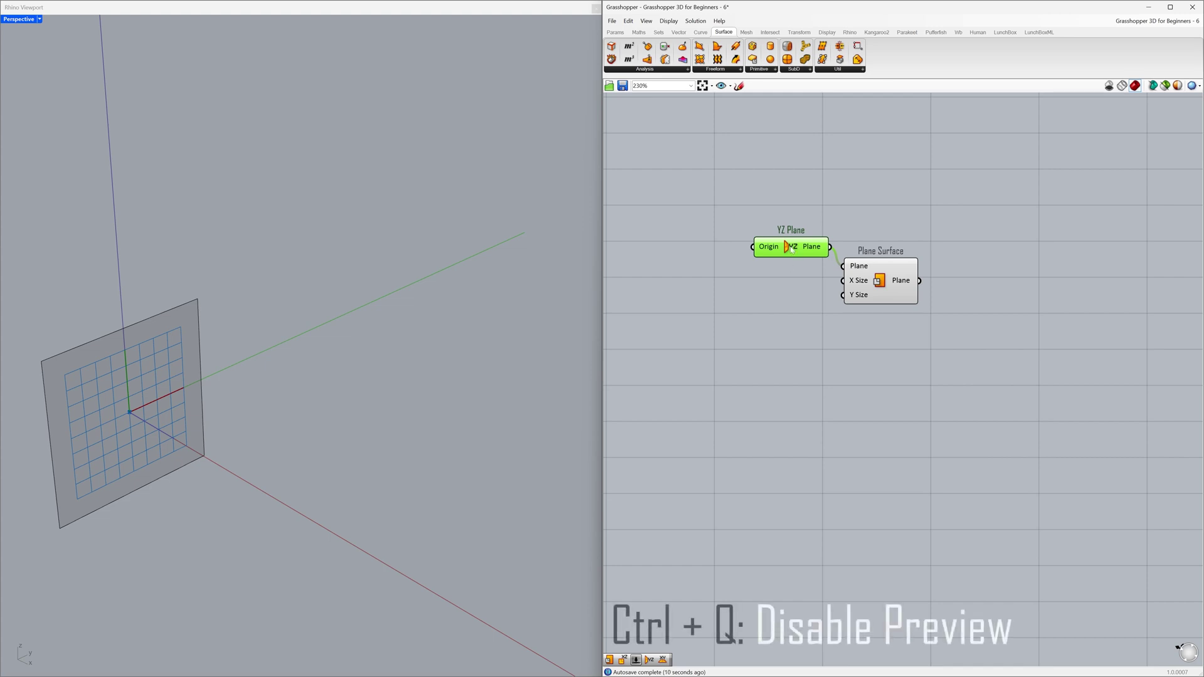
{"action": "key", "text": "ctrl+q"}
{"action": "left_click", "coordinate": [613, 307]}
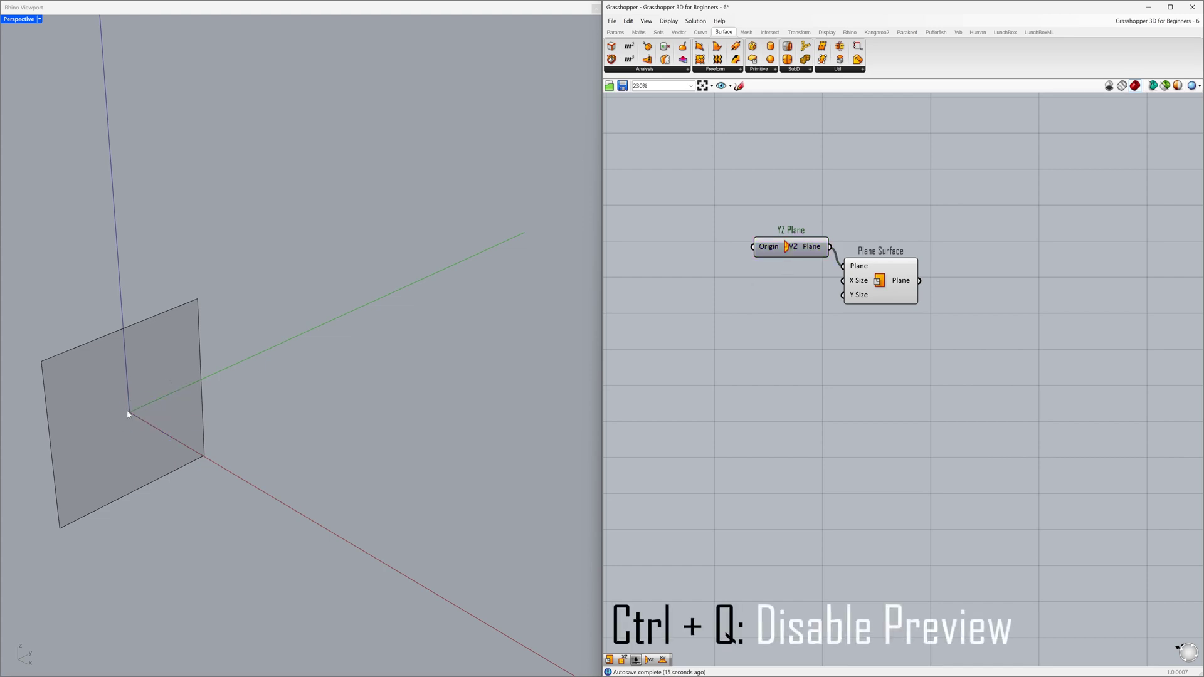
Add a number slider with value 20.0 and connect it to the X Size input of Plane Surface.
{"action": "double_click", "coordinate": [764, 291]}
{"action": "type", "text": "20.0"}
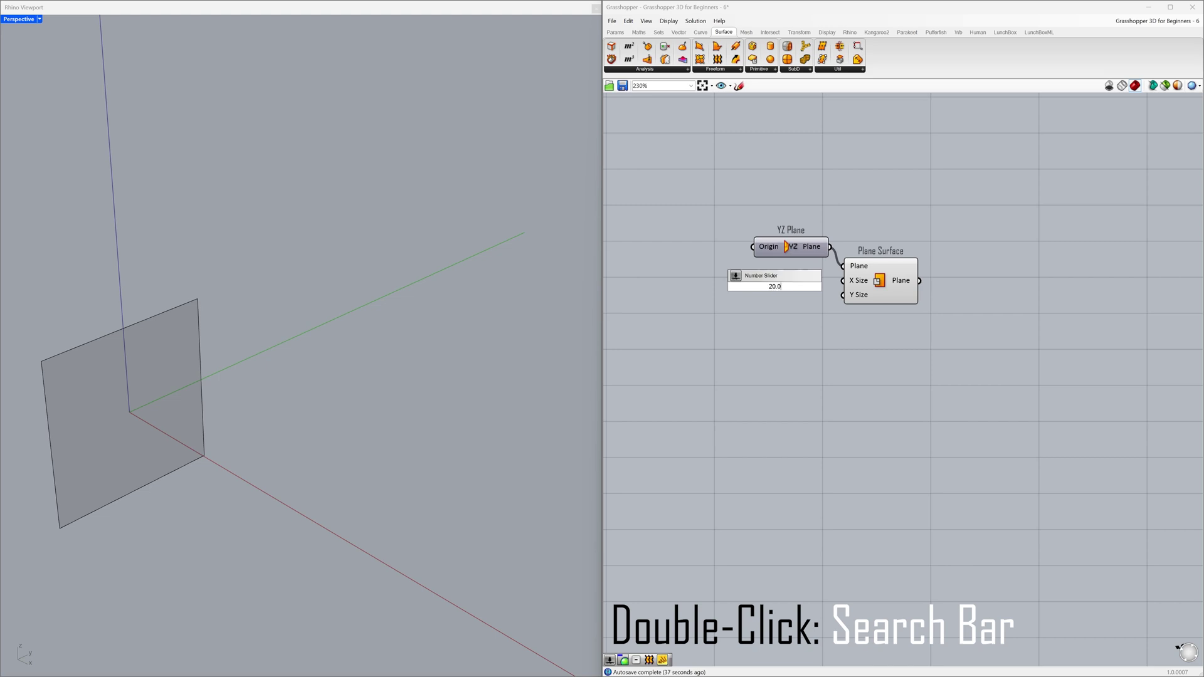
{"action": "key", "text": "Return"}
{"action": "mouse_move", "coordinate": [810, 292]}
{"action": "left_mouse_down"}
{"action": "mouse_move", "coordinate": [784, 287]}
{"action": "mouse_move", "coordinate": [842, 281]}
{"action": "mouse_move", "coordinate": [798, 286]}
{"action": "left_mouse_up"}
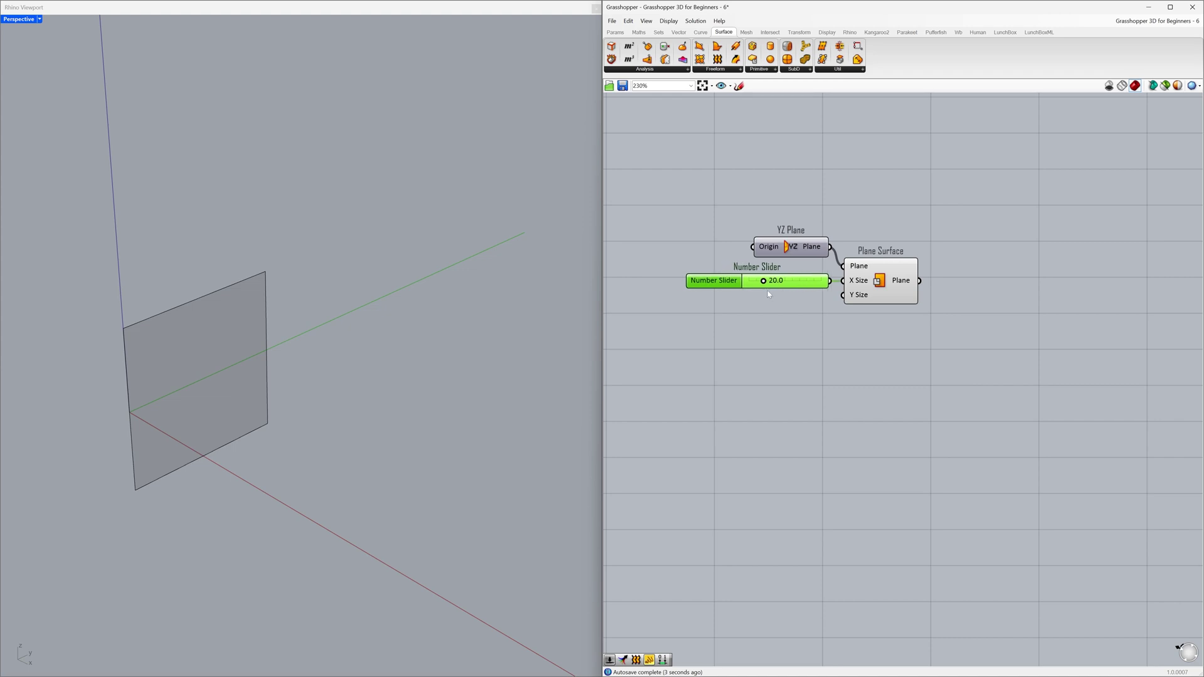
Duplicate the number slider for the Y Size input, setting X Size to 50.0 and Y Size to 15.0.
{"action": "key", "text": "ctrl+v"}
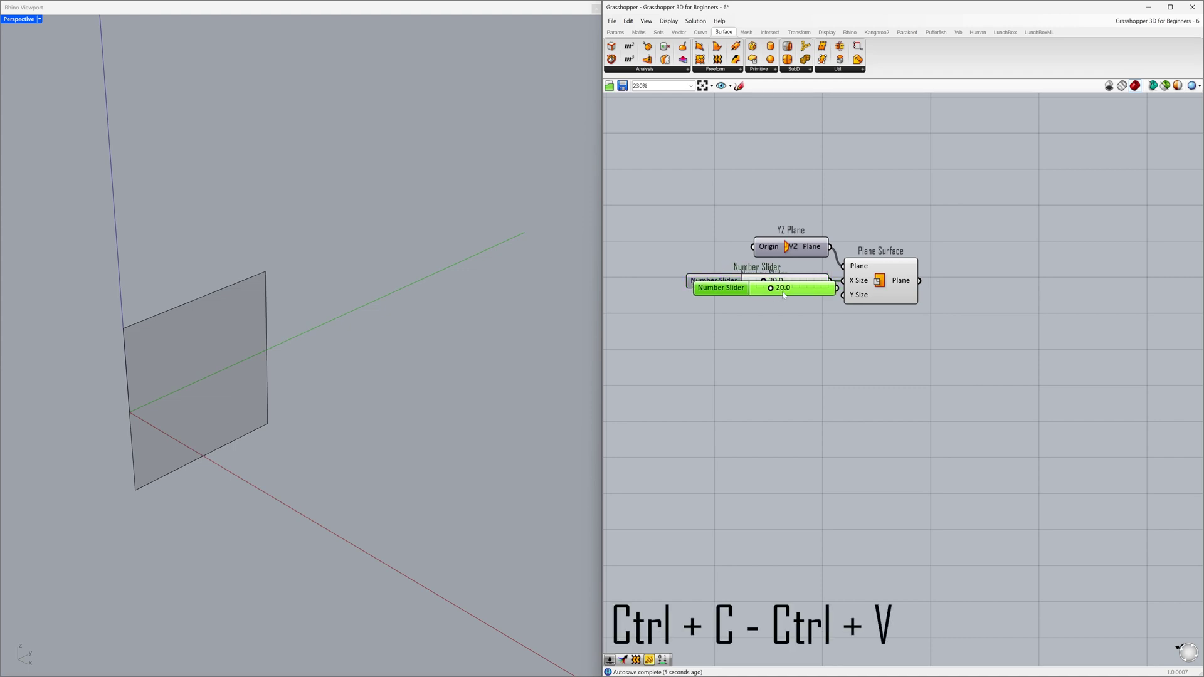
{"action": "left_click_drag", "start_coordinate": [808, 292], "coordinate": [761, 299]}
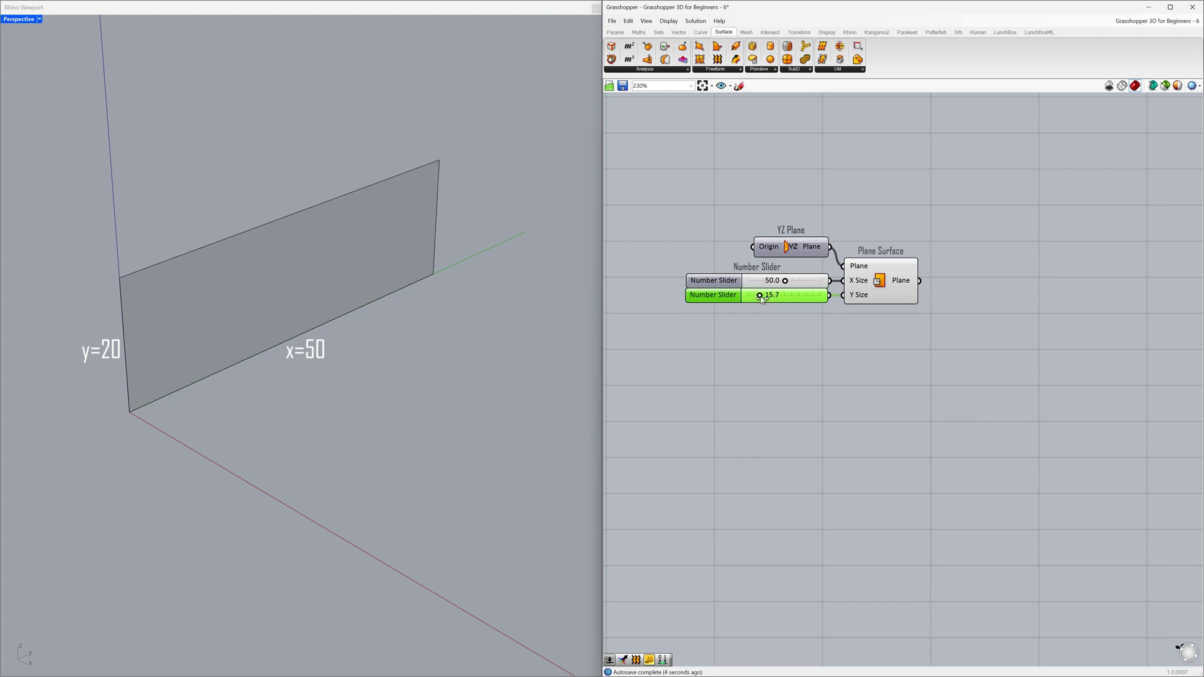
{"action": "double_click", "coordinate": [805, 299]}
{"action": "type", "text": "15"}
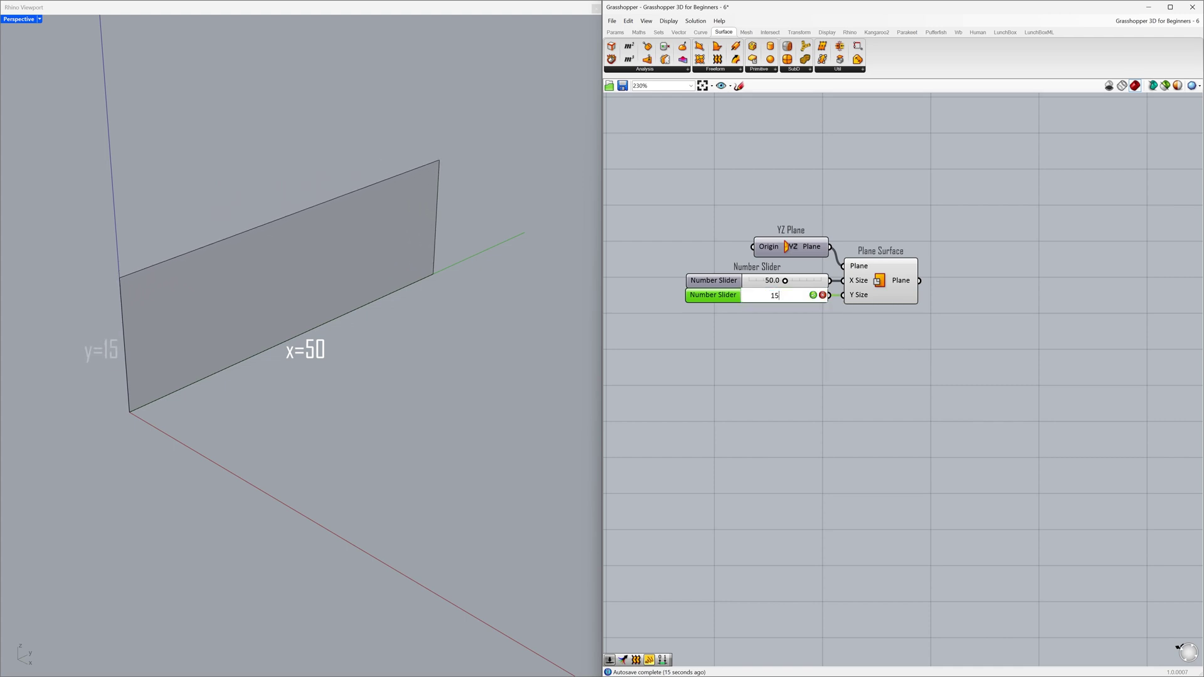
{"action": "key", "text": "Return"}
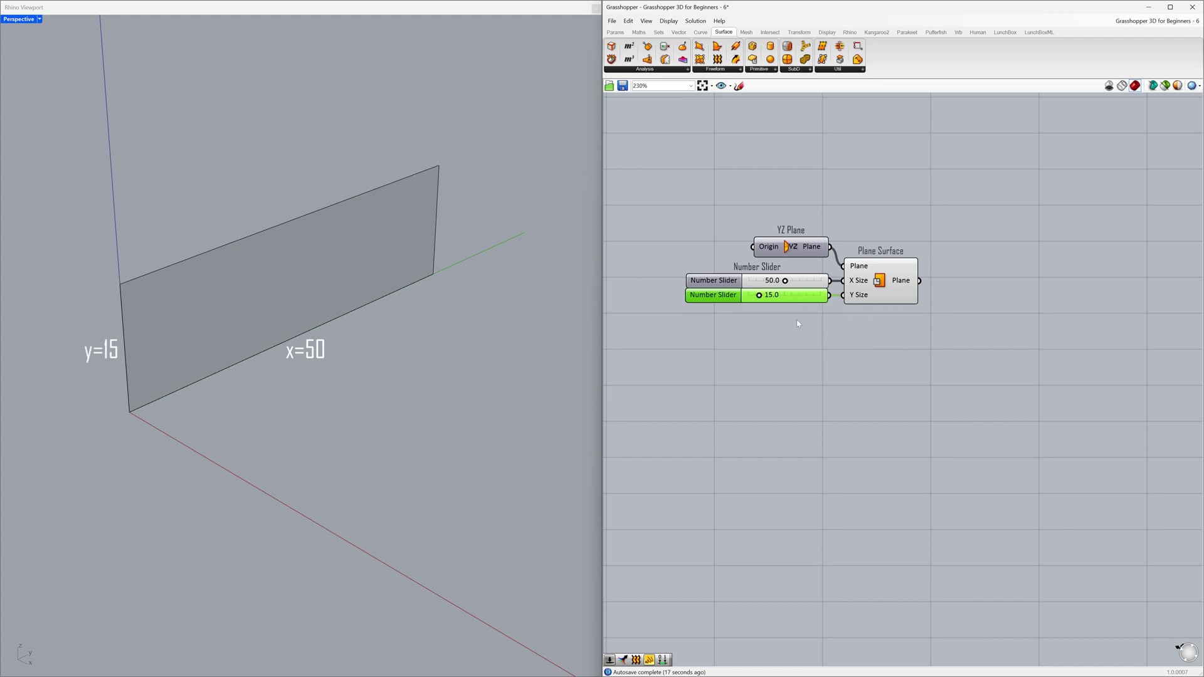
Move the YZ Plane, both sliders and Plane Surface together to free canvas space after Plane Surface.
{"action": "left_click_drag", "start_coordinate": [866, 323], "coordinate": [680, 222]}
{"action": "left_click_drag", "start_coordinate": [806, 258], "coordinate": [728, 259]}
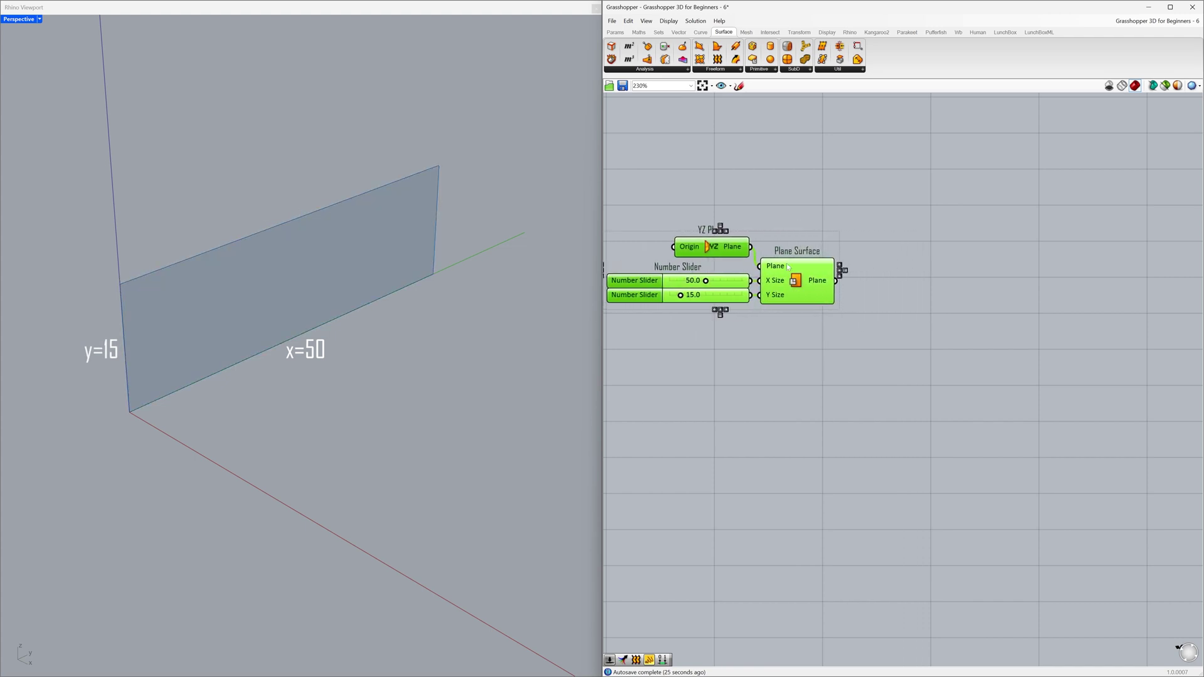
{"action": "left_click", "coordinate": [864, 286]}
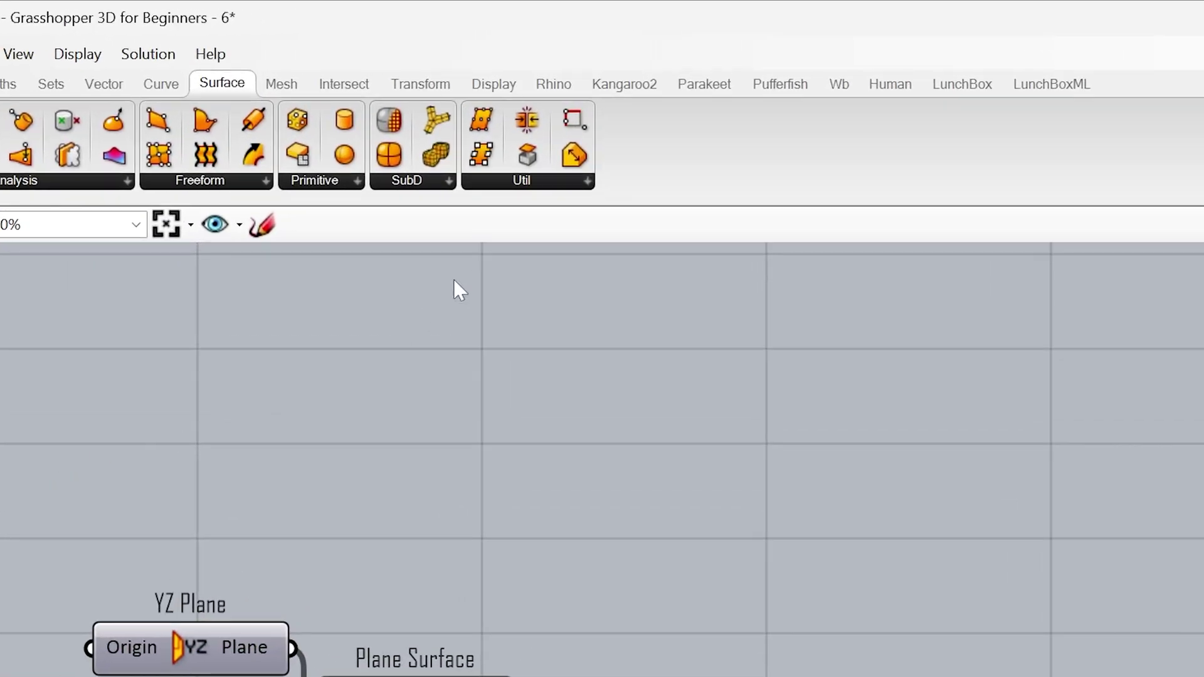
Place an Isotrim component after Plane Surface and connect the Plane output to its Surface input.
{"action": "left_click", "coordinate": [554, 181]}
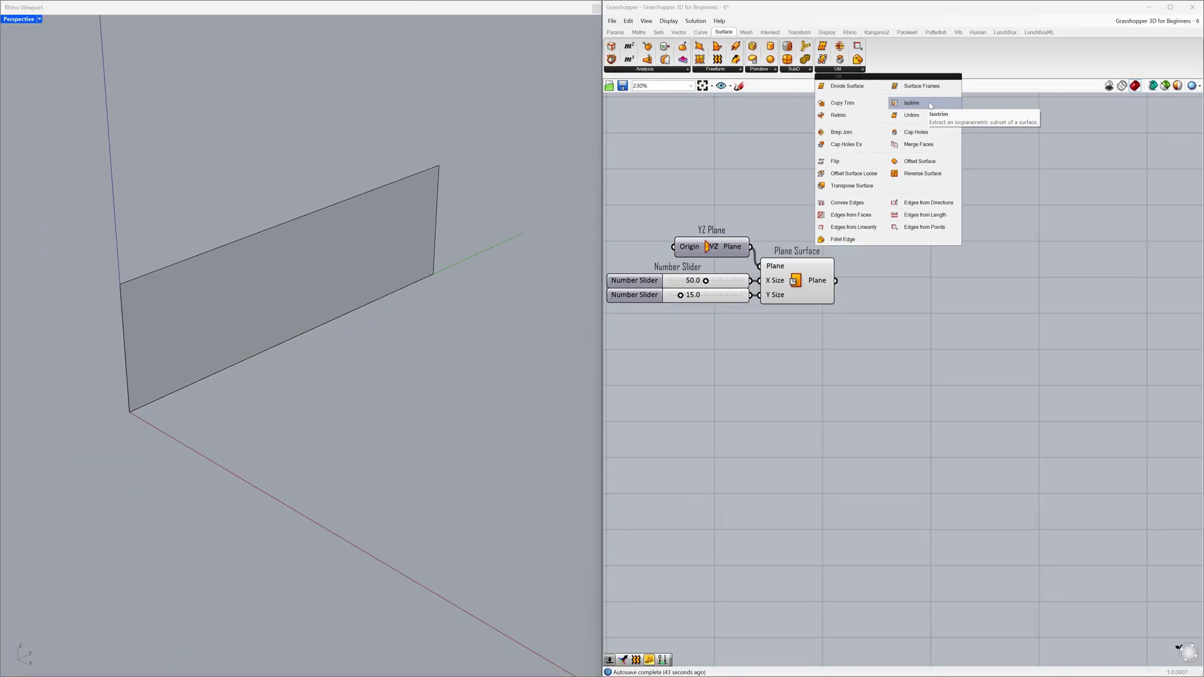
{"action": "left_click", "coordinate": [766, 275]}
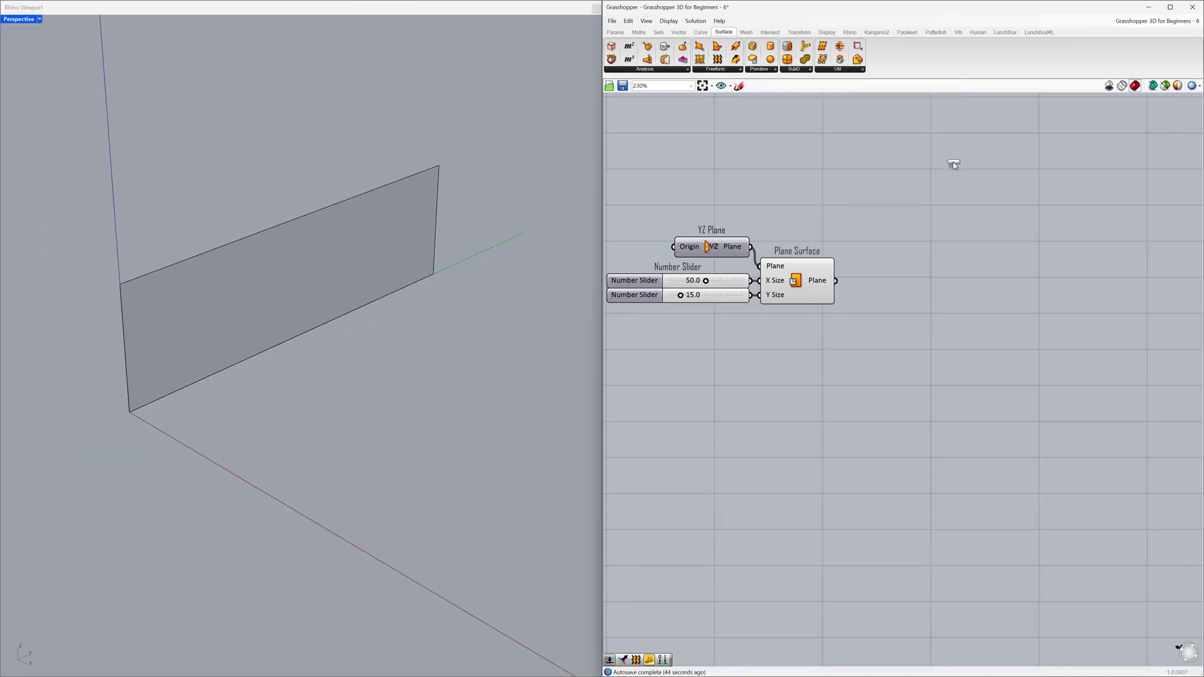
{"action": "left_click", "coordinate": [988, 296]}
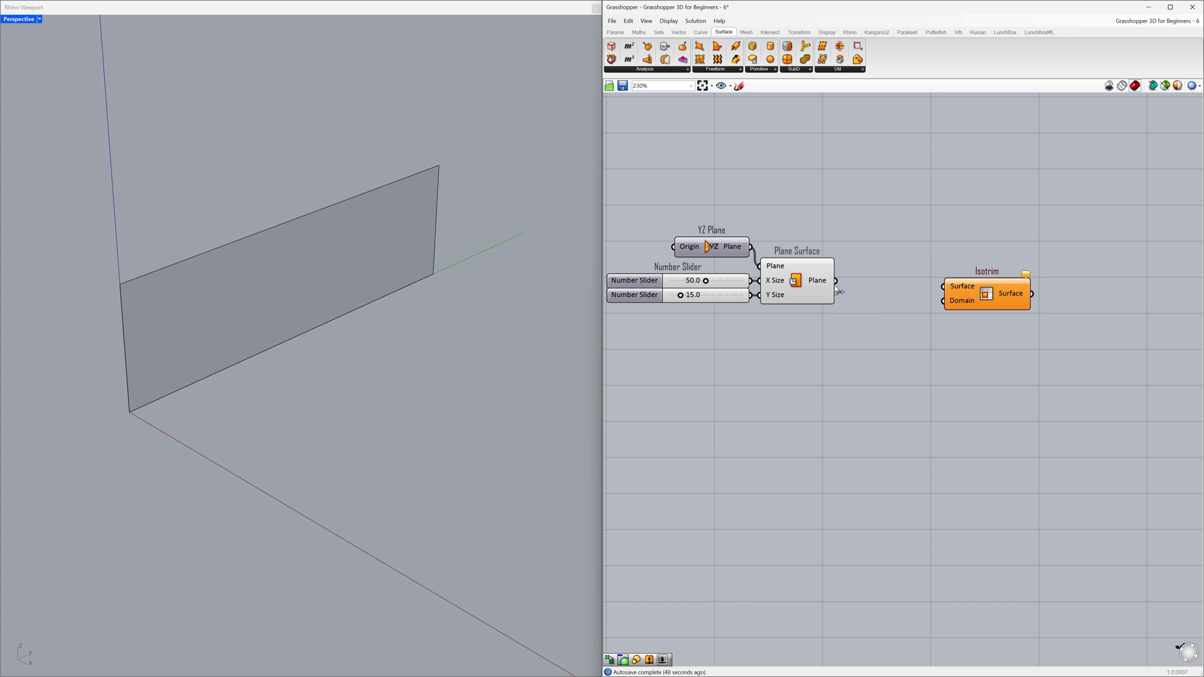
{"action": "left_click_drag", "start_coordinate": [835, 280], "coordinate": [983, 289]}
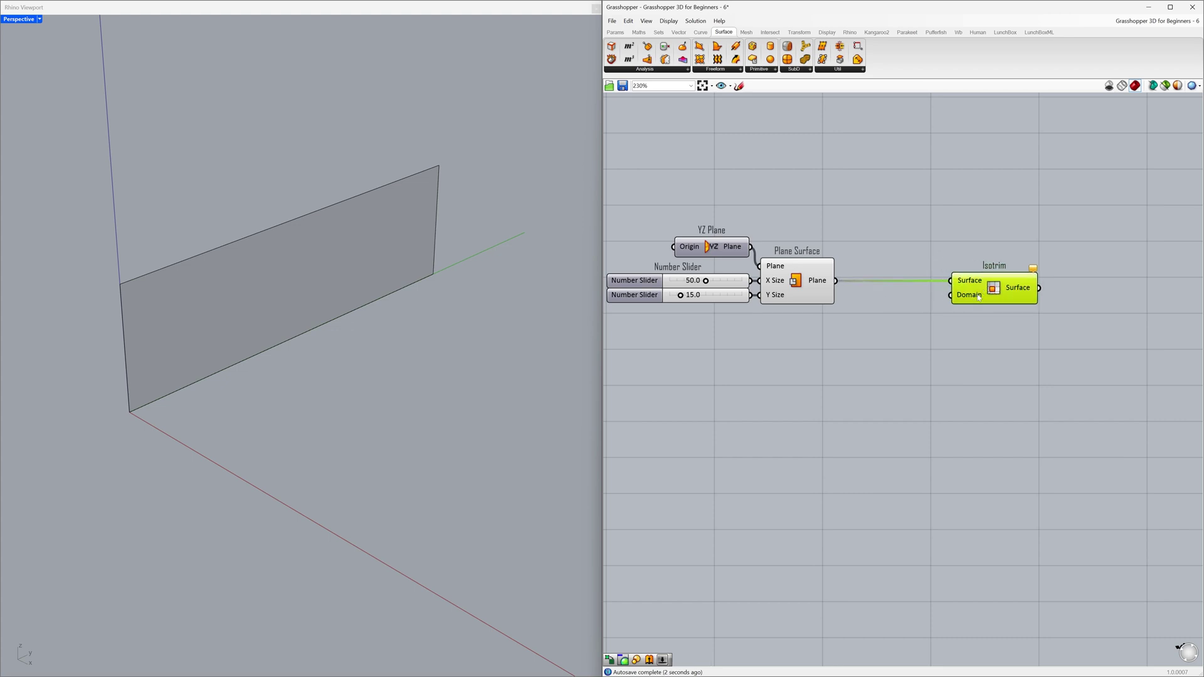
{"action": "mouse_move", "coordinate": [978, 297]}
{"action": "left_click", "coordinate": [897, 295]}
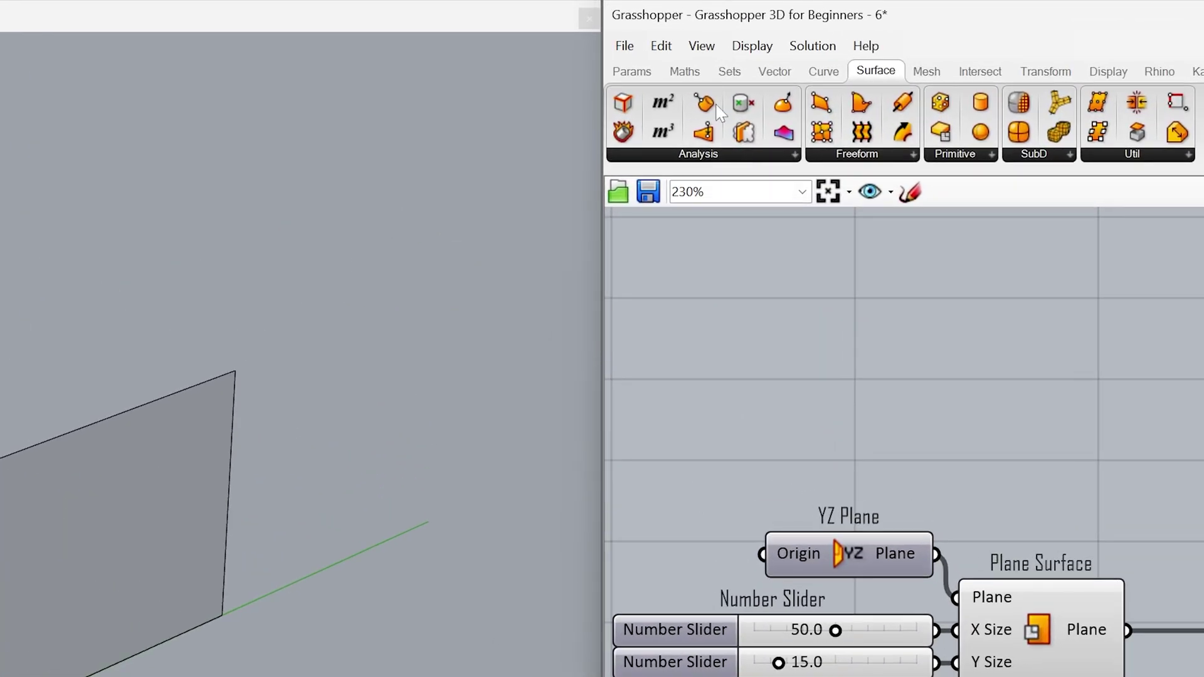
Place a Divide Domain² component between Plane Surface and Isotrim, slightly below their connection.
{"action": "left_click", "coordinate": [699, 77]}
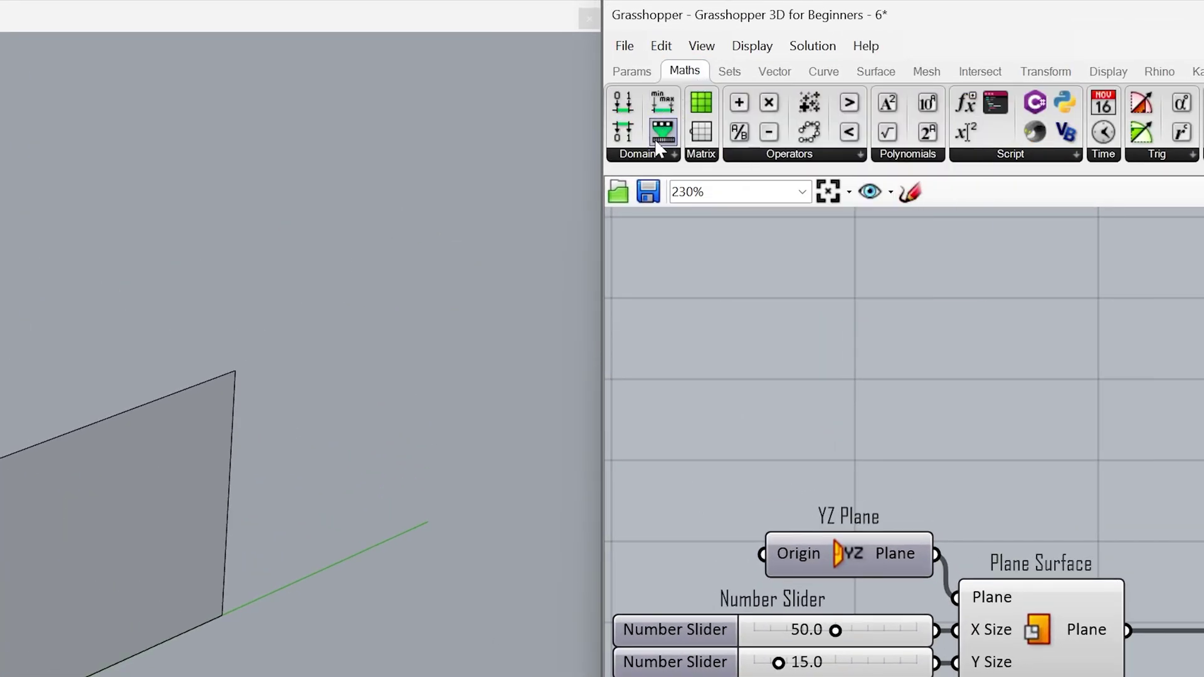
{"action": "left_click", "coordinate": [663, 154]}
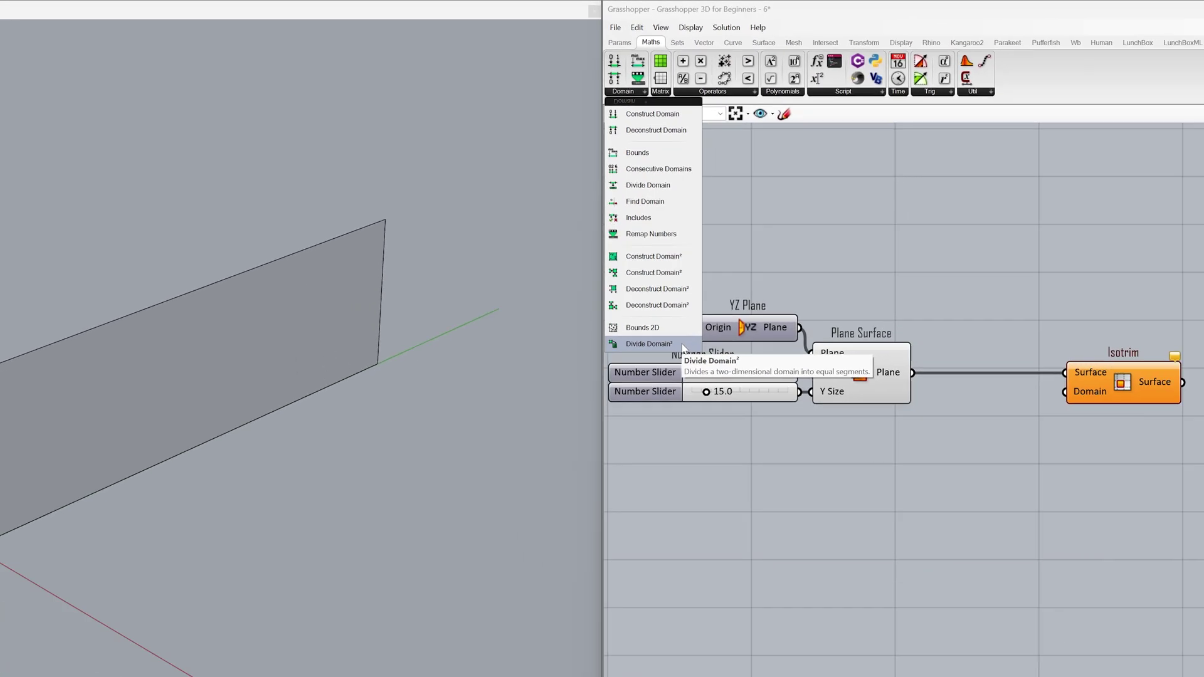
{"action": "left_click", "coordinate": [737, 583]}
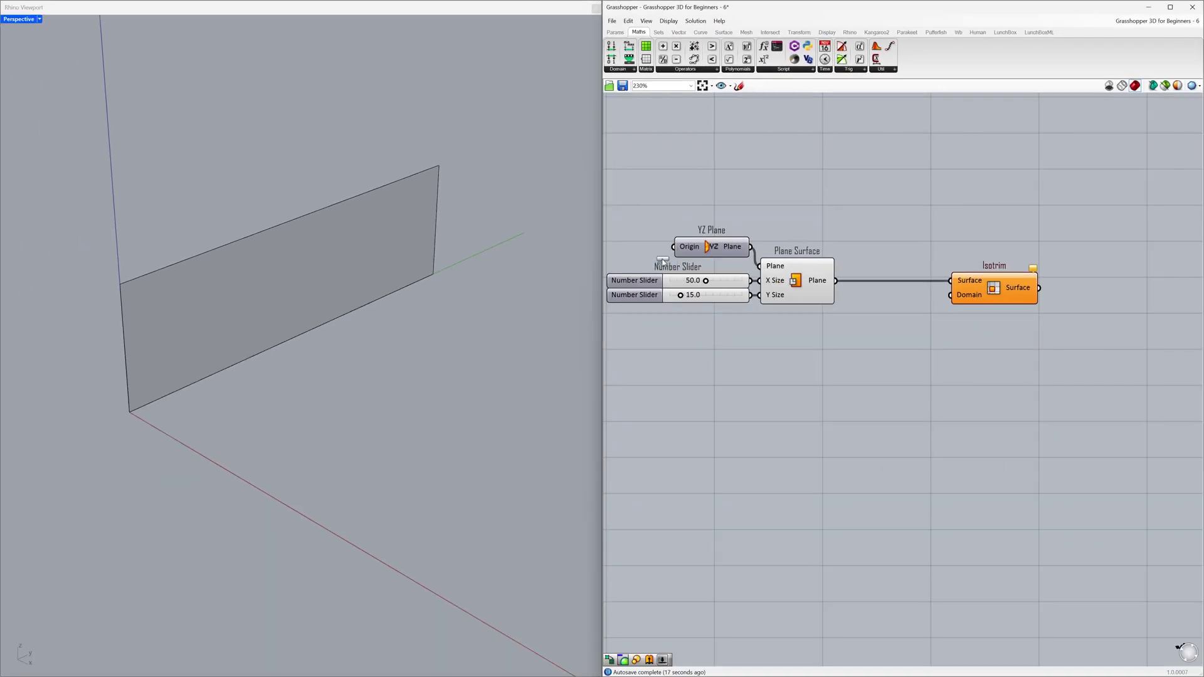
{"action": "left_click", "coordinate": [882, 317]}
{"action": "left_click_drag", "start_coordinate": [884, 322], "coordinate": [890, 331]}
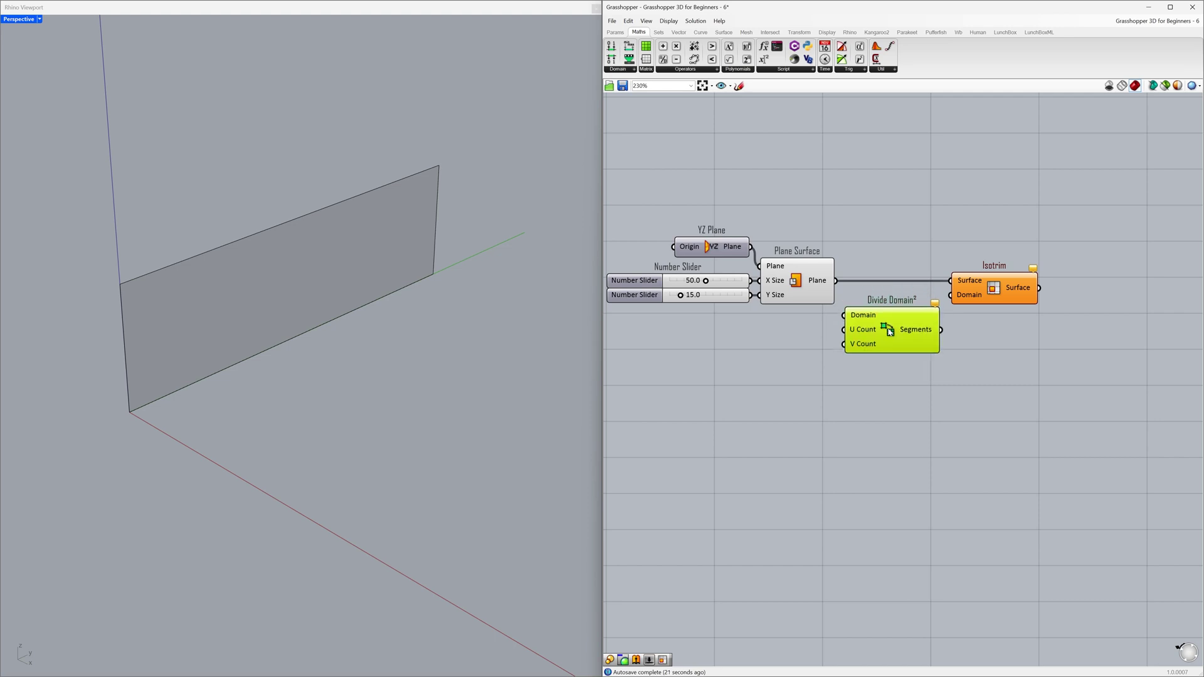
Connect the Plane Surface output to the Domain input of Divide Domain², and its Segments output to Isotrim's Domain input.
{"action": "left_click", "coordinate": [830, 318]}
{"action": "left_click_drag", "start_coordinate": [835, 280], "coordinate": [845, 315]}
{"action": "left_click", "coordinate": [869, 323]}
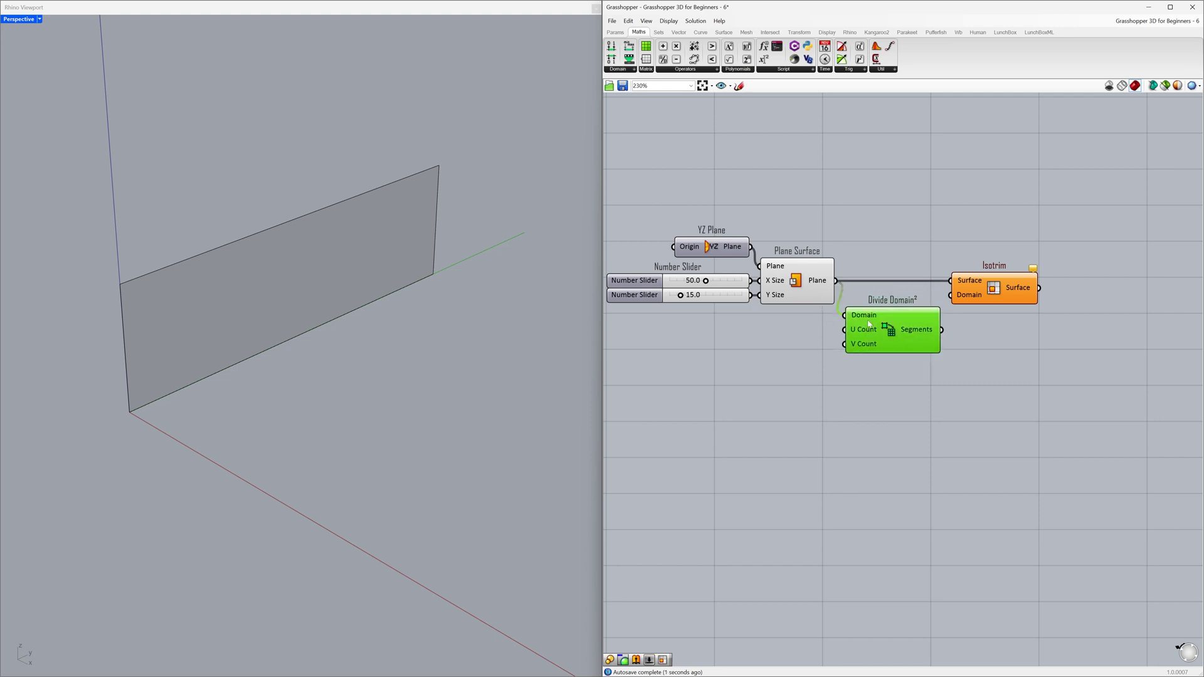
{"action": "left_click_drag", "start_coordinate": [941, 329], "coordinate": [950, 295]}
{"action": "left_click", "coordinate": [947, 326]}
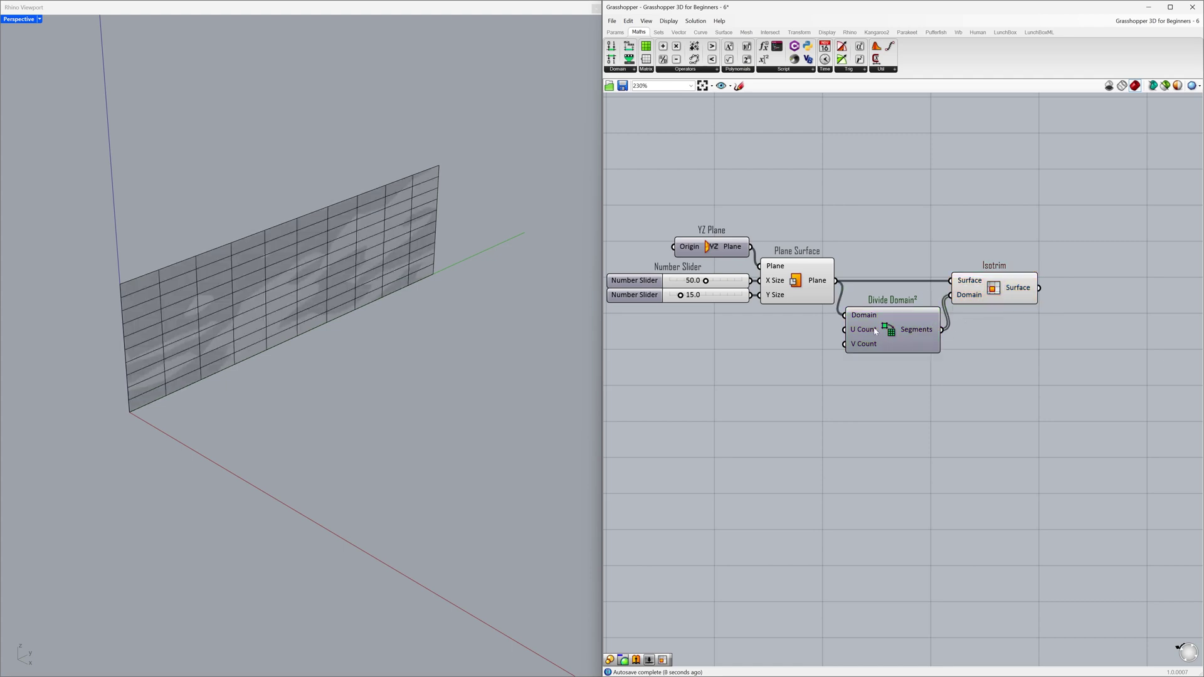
Disable the preview of the Plane Surface component.
{"action": "left_click", "coordinate": [794, 281]}
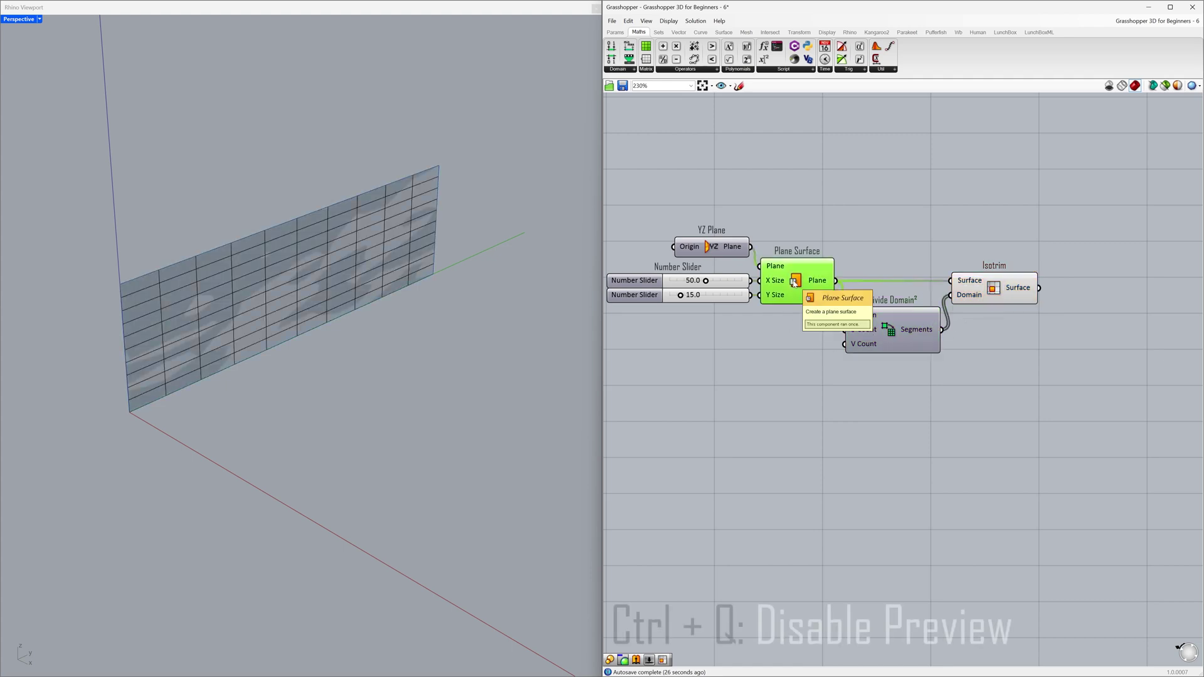
{"action": "key", "text": "ctrl+q"}
{"action": "left_click", "coordinate": [780, 337]}
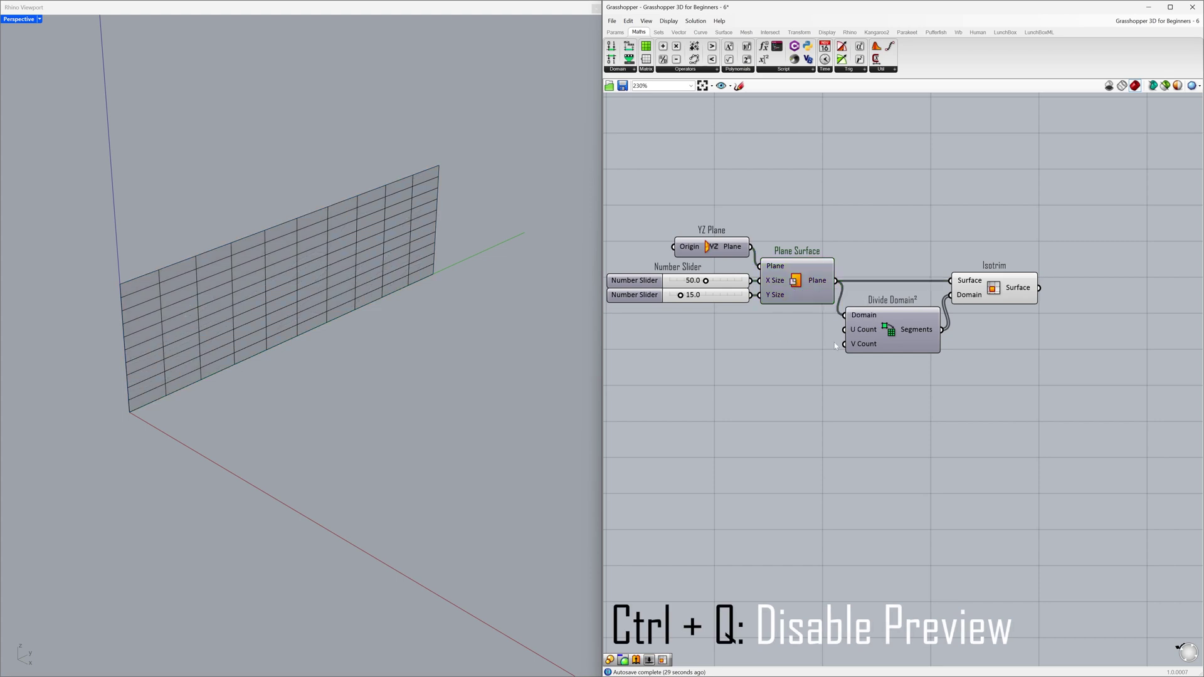
Add an integer number slider with value 5 and connect it to the U Count input of Divide Domain².
{"action": "double_click", "coordinate": [761, 336]}
{"action": "type", "text": "5"}
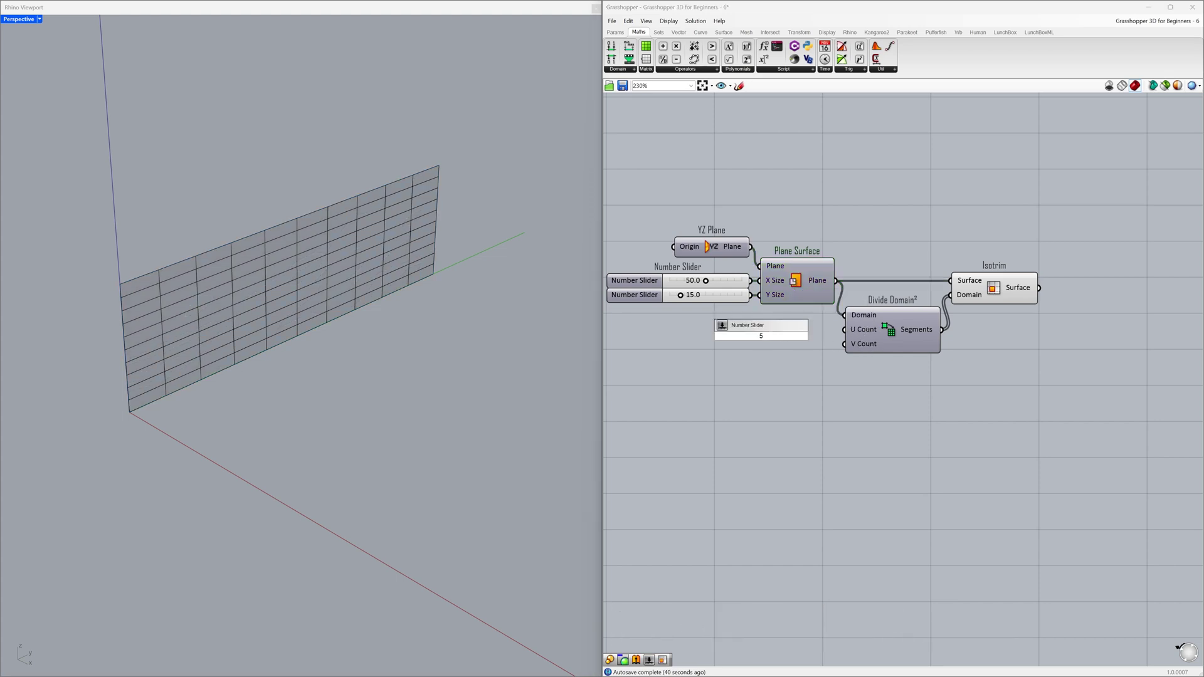
{"action": "key", "text": "Return"}
{"action": "mouse_move", "coordinate": [822, 339]}
{"action": "left_mouse_down"}
{"action": "mouse_move", "coordinate": [811, 334]}
{"action": "mouse_move", "coordinate": [843, 335]}
{"action": "mouse_move", "coordinate": [808, 337]}
{"action": "left_mouse_up"}
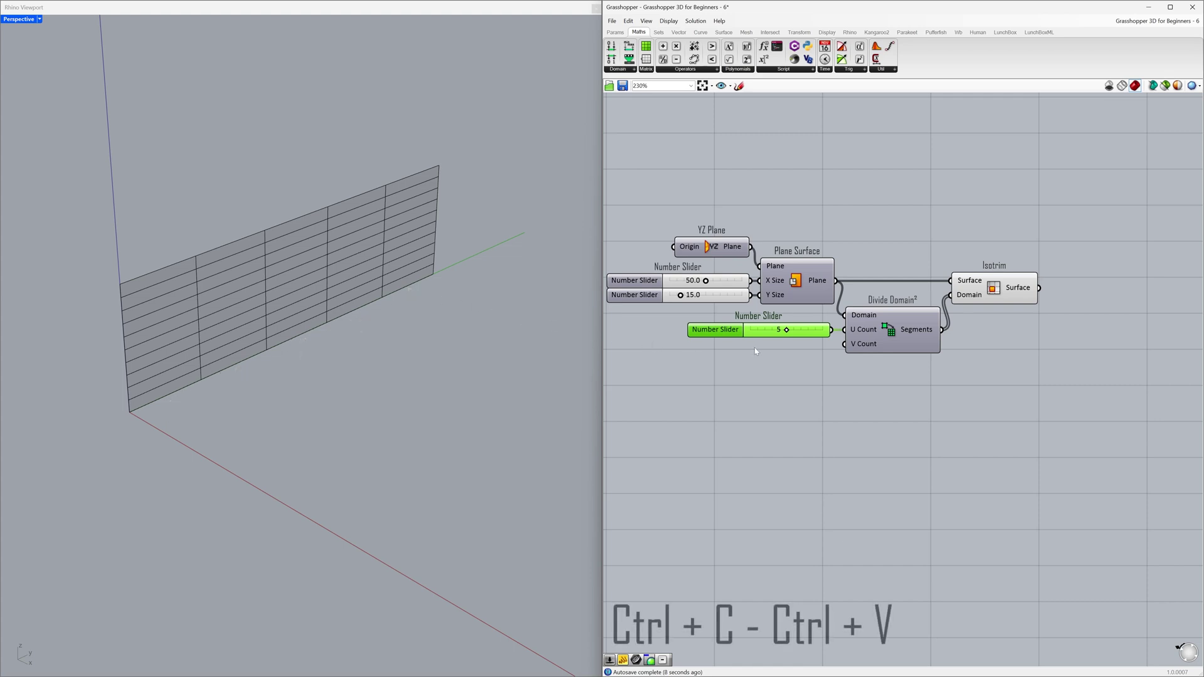
Duplicate the U Count slider for the V Count input, setting V Count to 1 and U Count to 8.
{"action": "key", "text": "ctrl+c"}
{"action": "key", "text": "ctrl+v"}
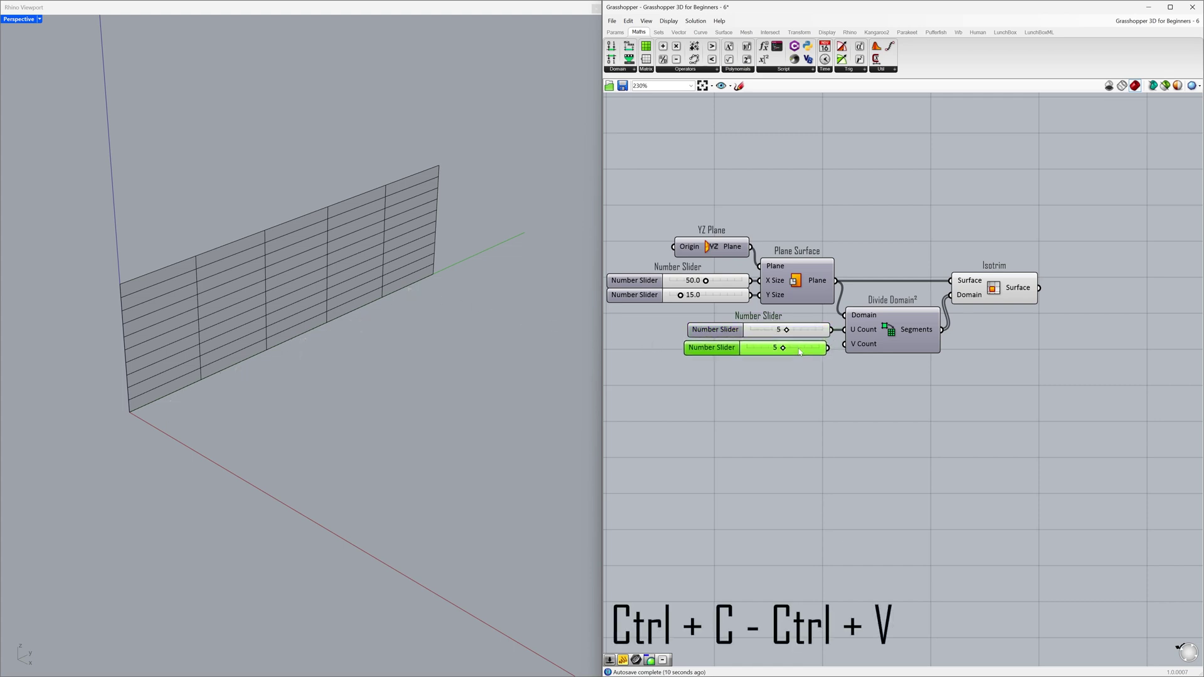
{"action": "left_click_drag", "start_coordinate": [844, 349], "coordinate": [807, 330]}
{"action": "left_click", "coordinate": [758, 362]}
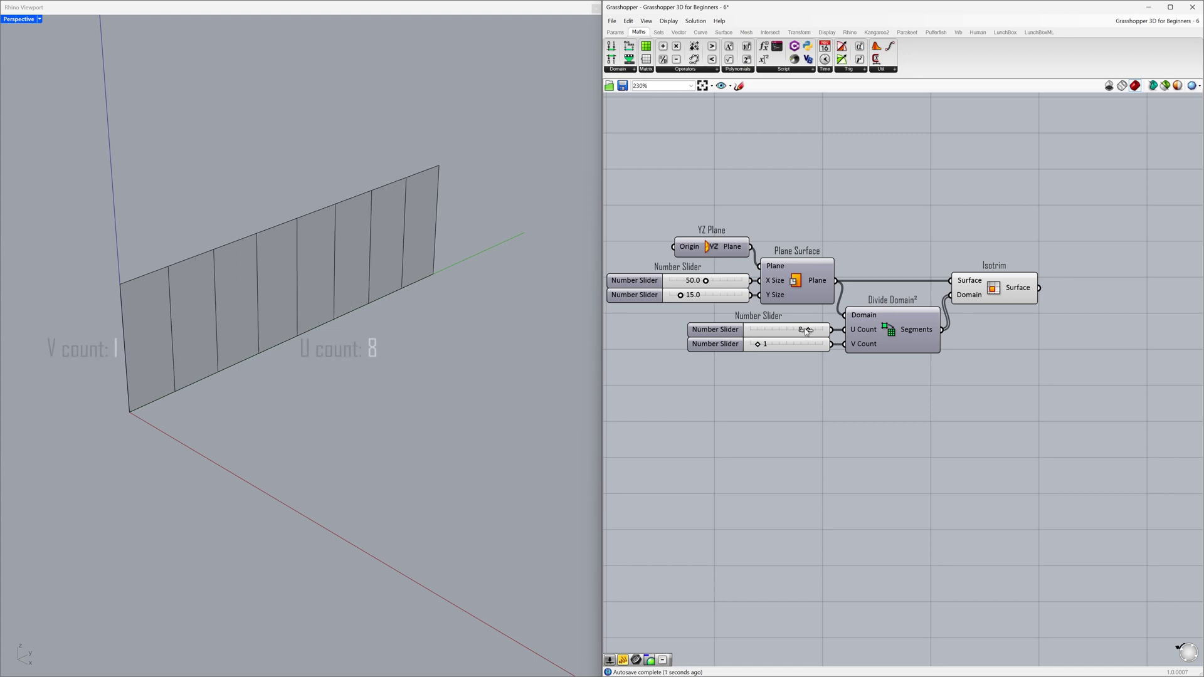
Replace the V Count slider with a panel containing the value 1.
{"action": "left_click", "coordinate": [790, 347]}
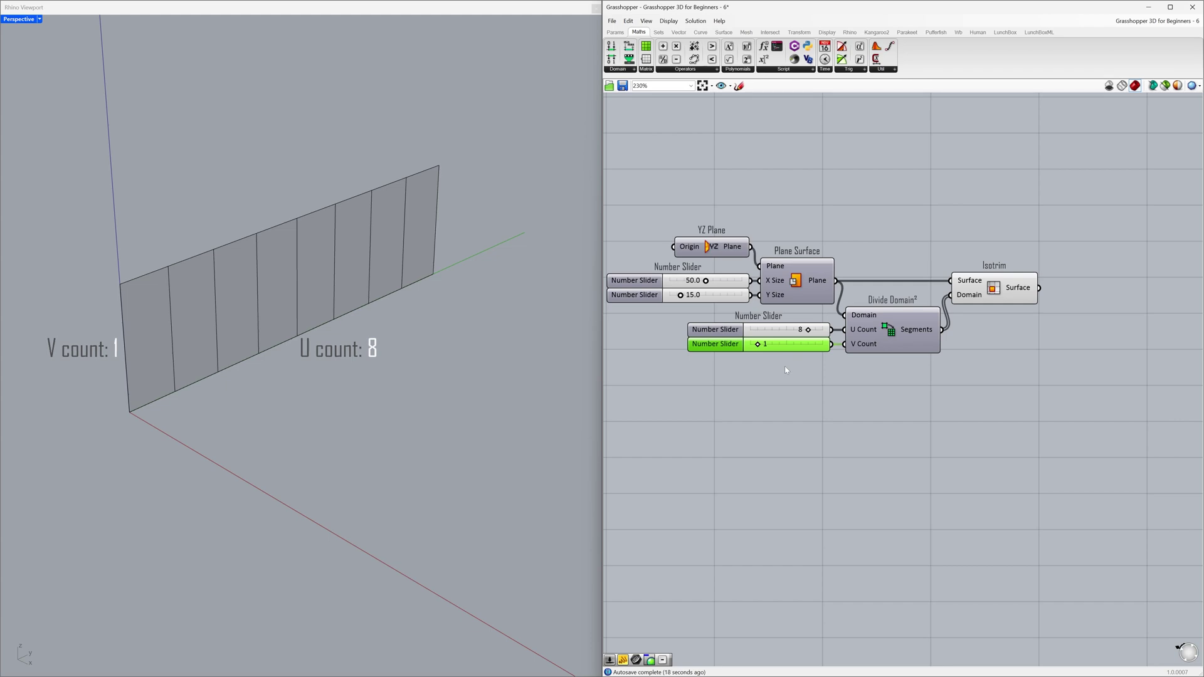
{"action": "key", "text": "Delete"}
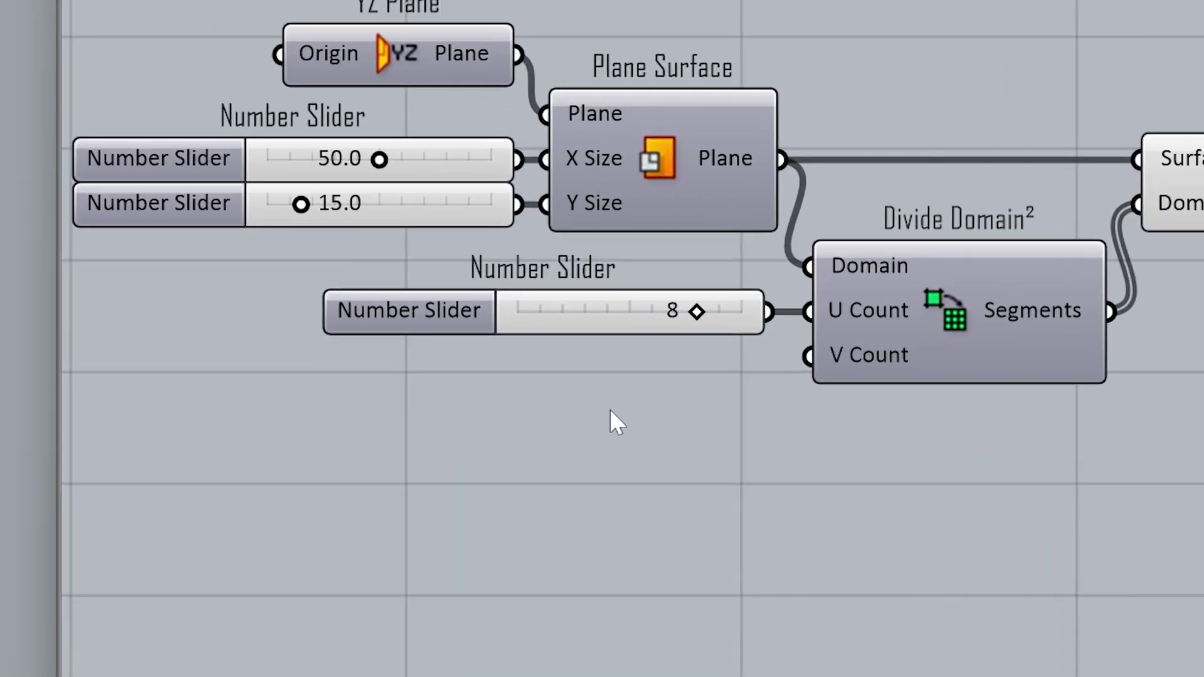
{"action": "double_click", "coordinate": [661, 405]}
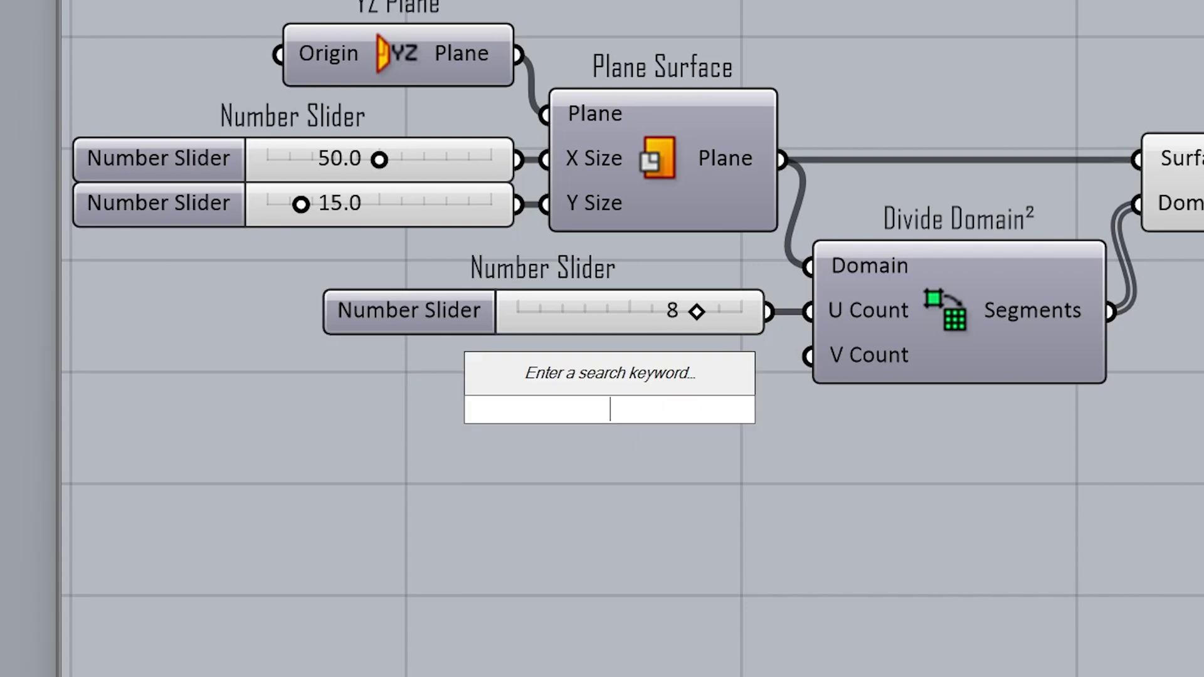
{"action": "type", "text": "//"}
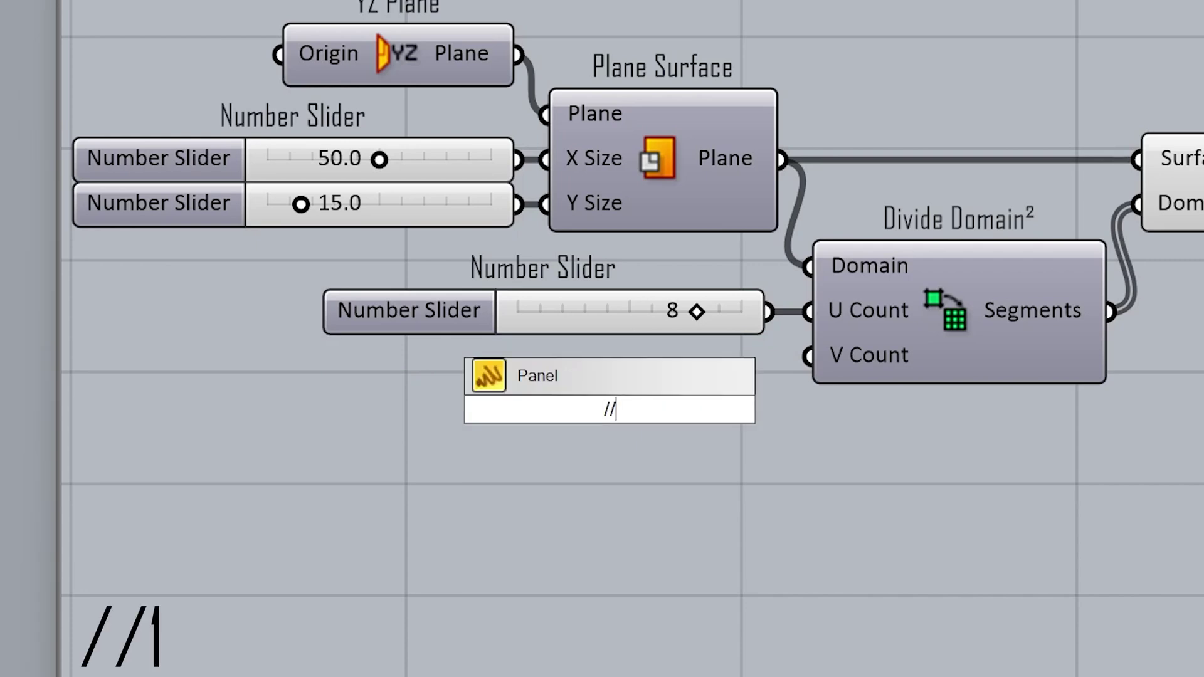
{"action": "type", "text": "1"}
{"action": "key", "text": "Return"}
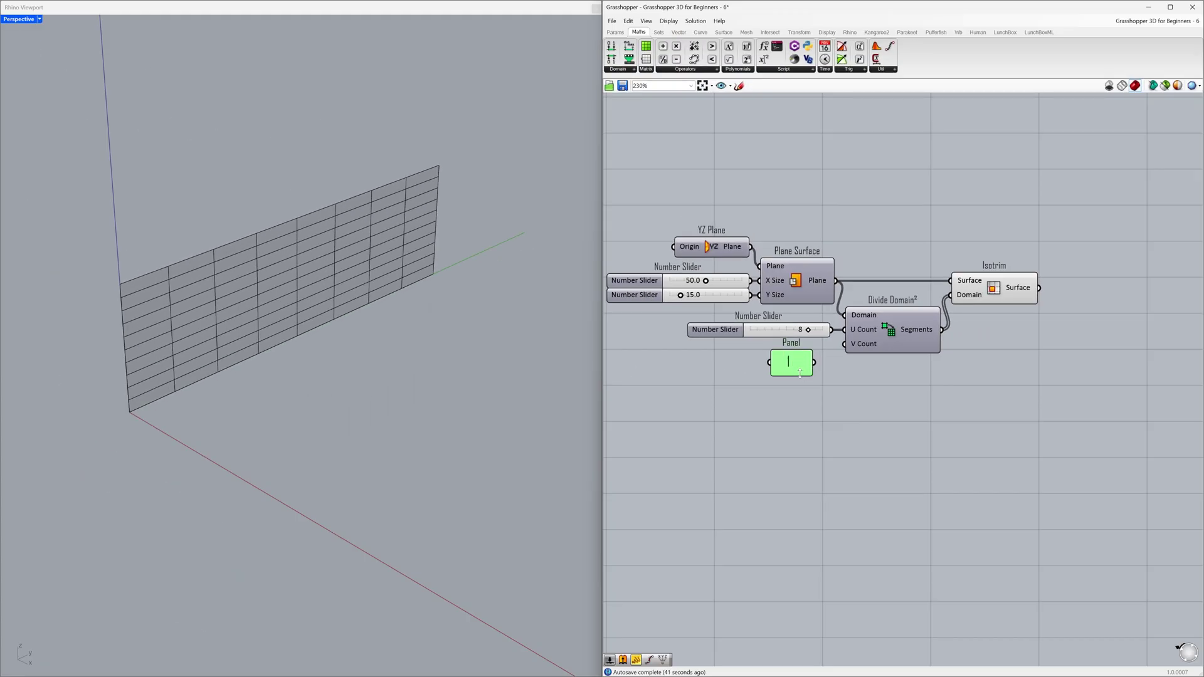
Shrink the panel containing 1 and connect it to the V Count input of Divide Domain².
{"action": "left_click_drag", "start_coordinate": [799, 373], "coordinate": [808, 332]}
{"action": "left_click", "coordinate": [827, 372]}
{"action": "left_click", "coordinate": [808, 330]}
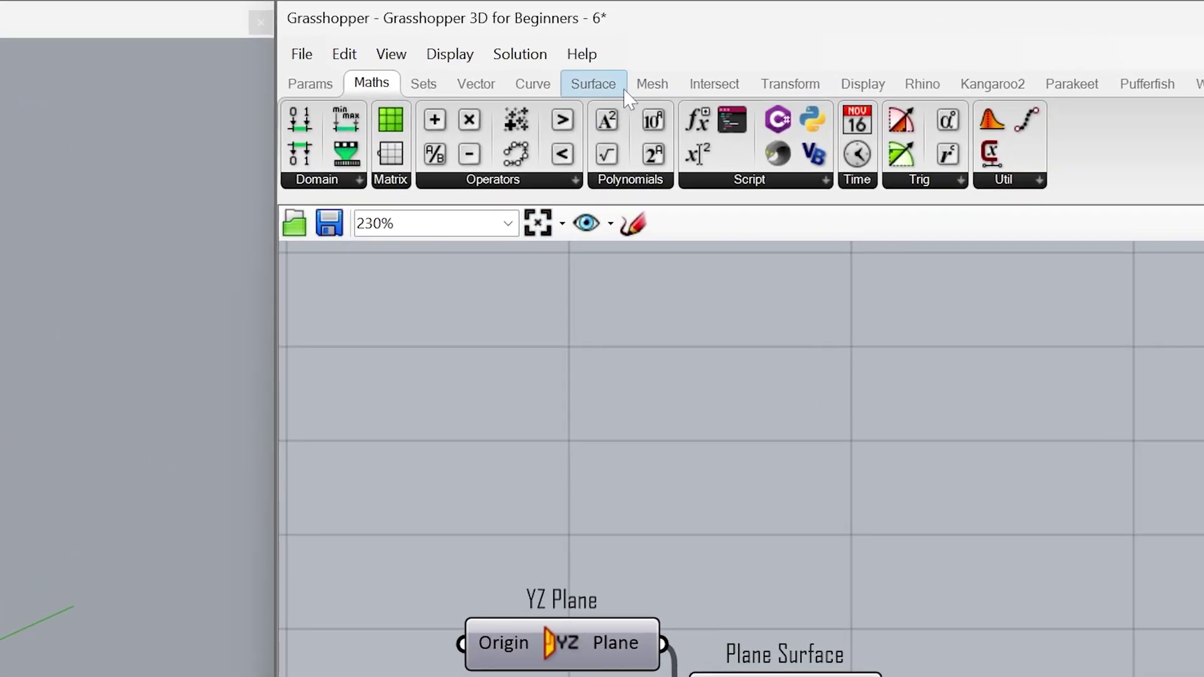
Add an Extrude component beside Isotrim and connect Isotrim's Surface output to its Base input.
{"action": "left_click", "coordinate": [732, 34]}
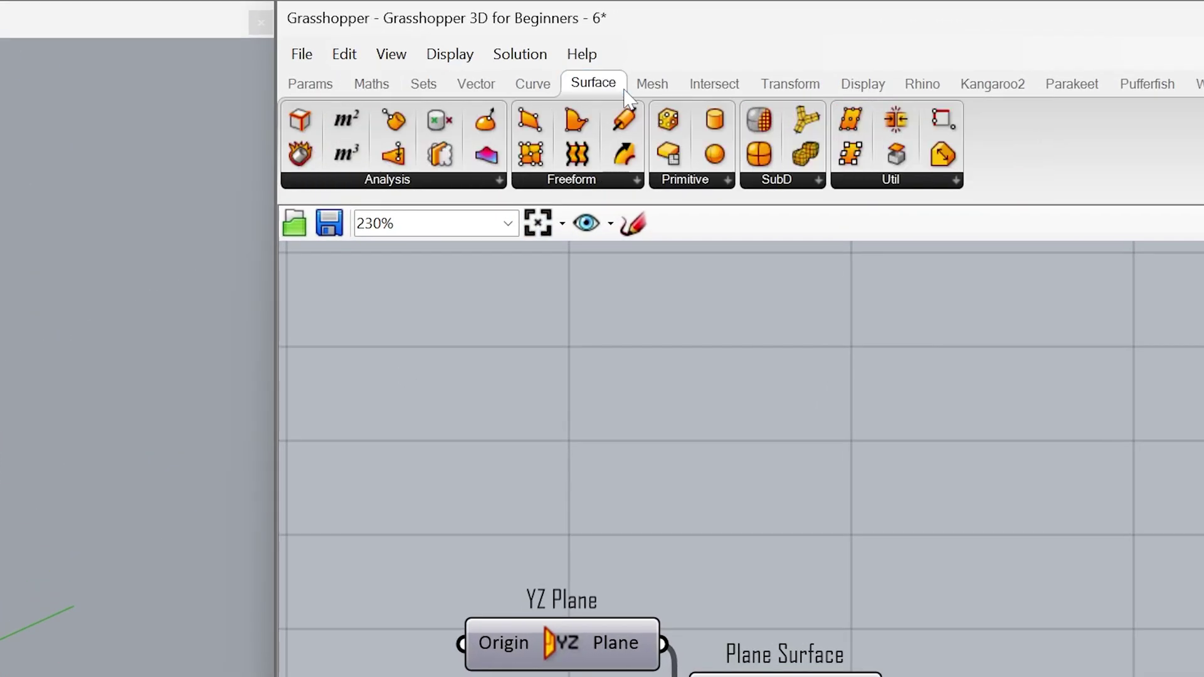
{"action": "left_click", "coordinate": [618, 179]}
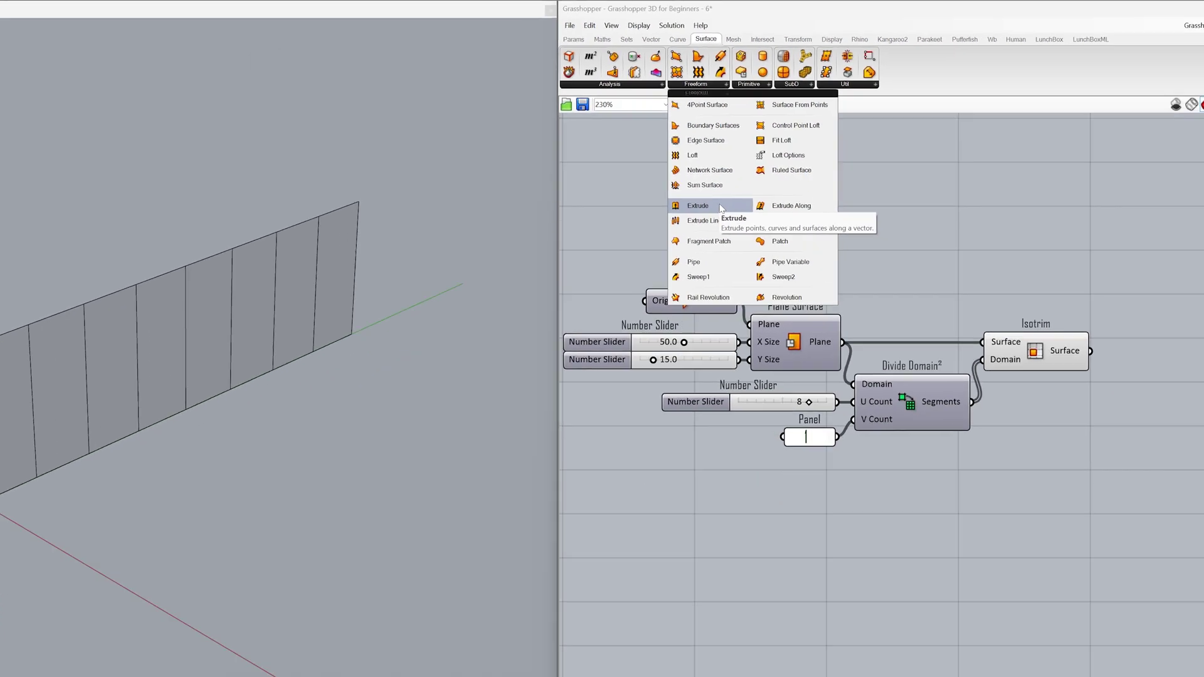
{"action": "left_click", "coordinate": [629, 442]}
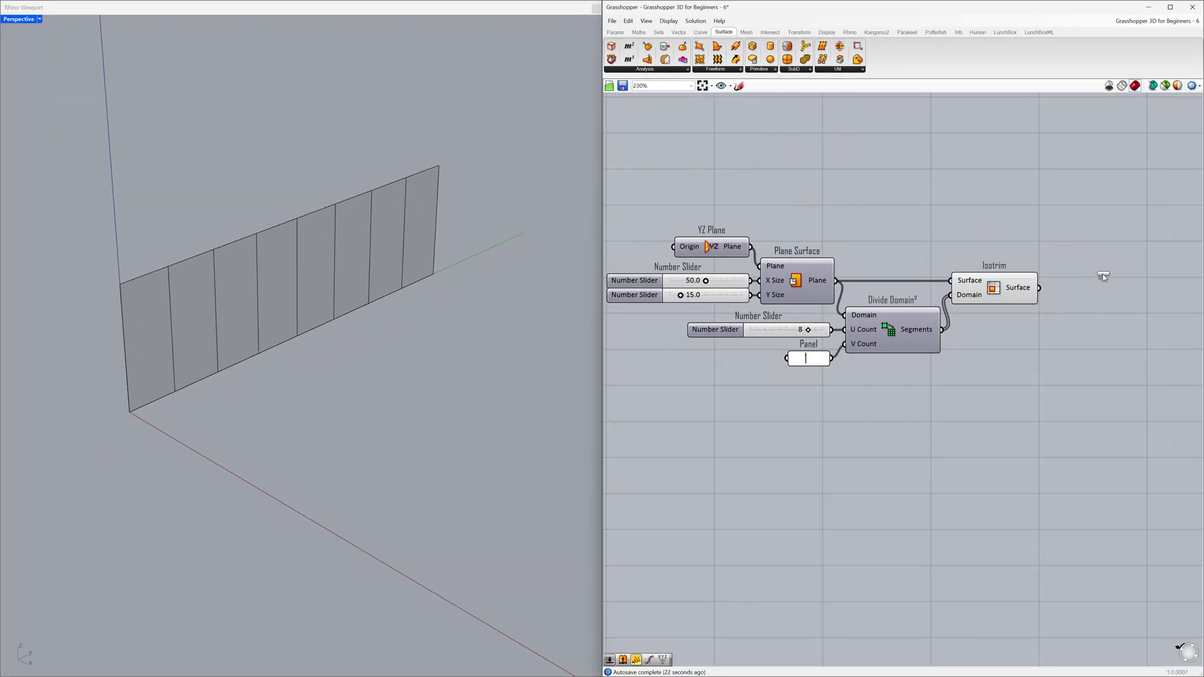
{"action": "left_click", "coordinate": [1108, 296]}
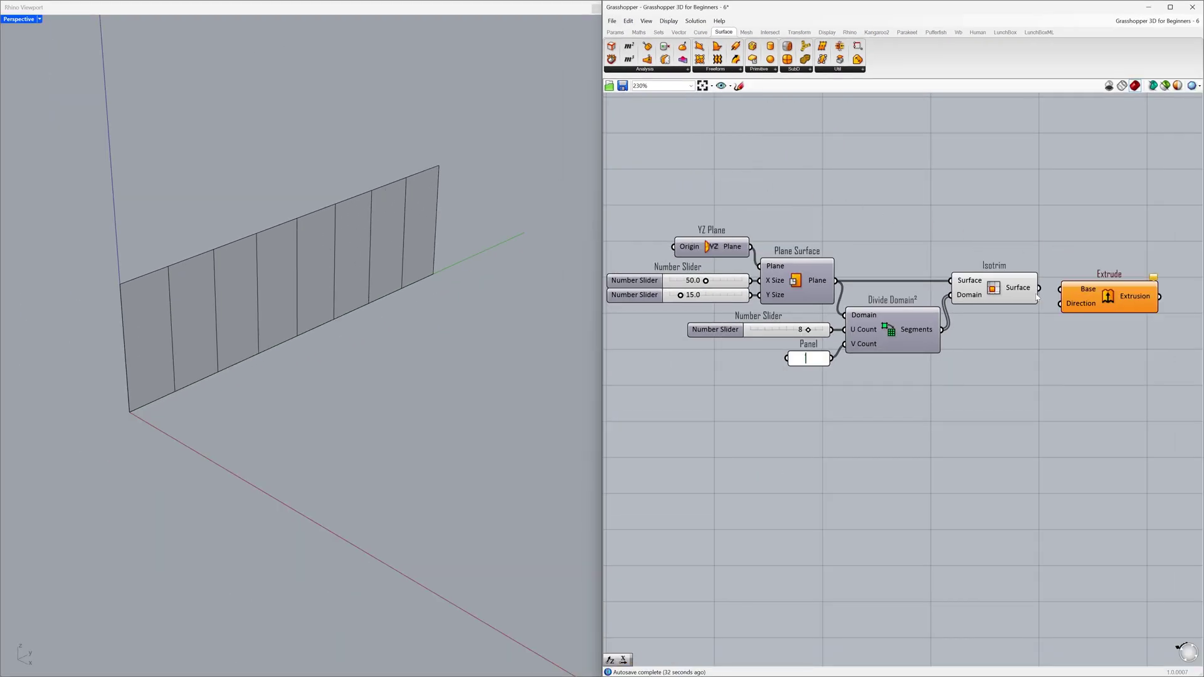
{"action": "mouse_move", "coordinate": [1023, 291]}
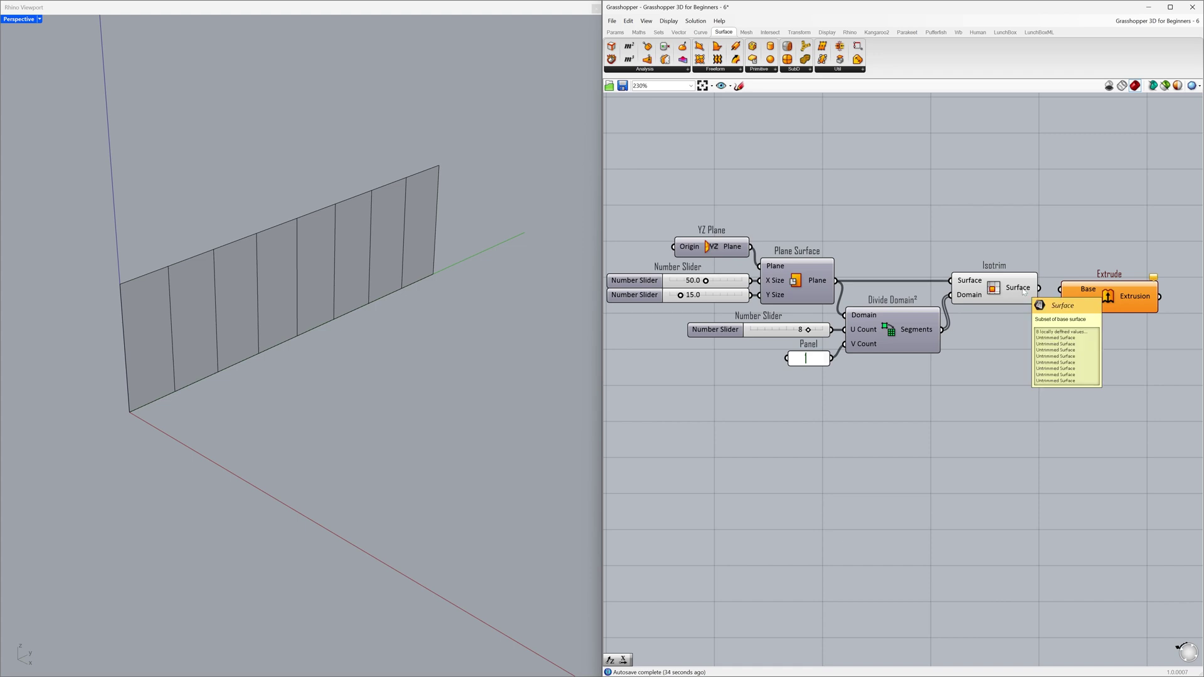
{"action": "left_click_drag", "start_coordinate": [1038, 288], "coordinate": [1085, 301]}
{"action": "left_click", "coordinate": [1084, 298]}
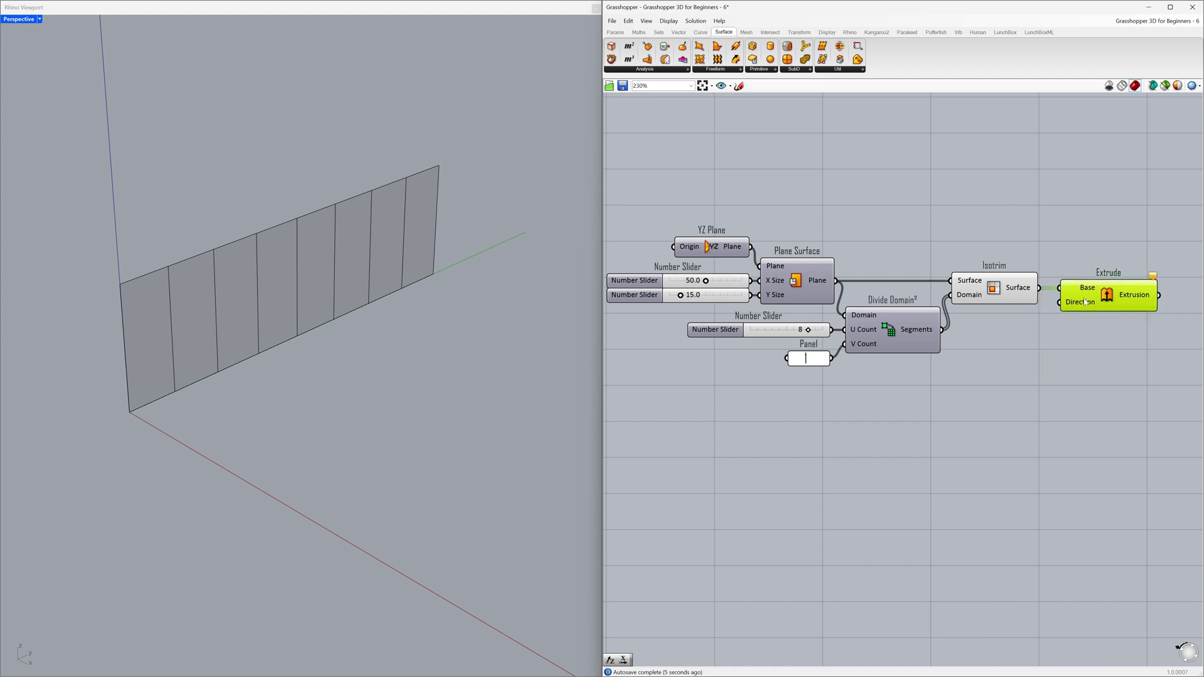
{"action": "left_click", "coordinate": [1009, 327]}
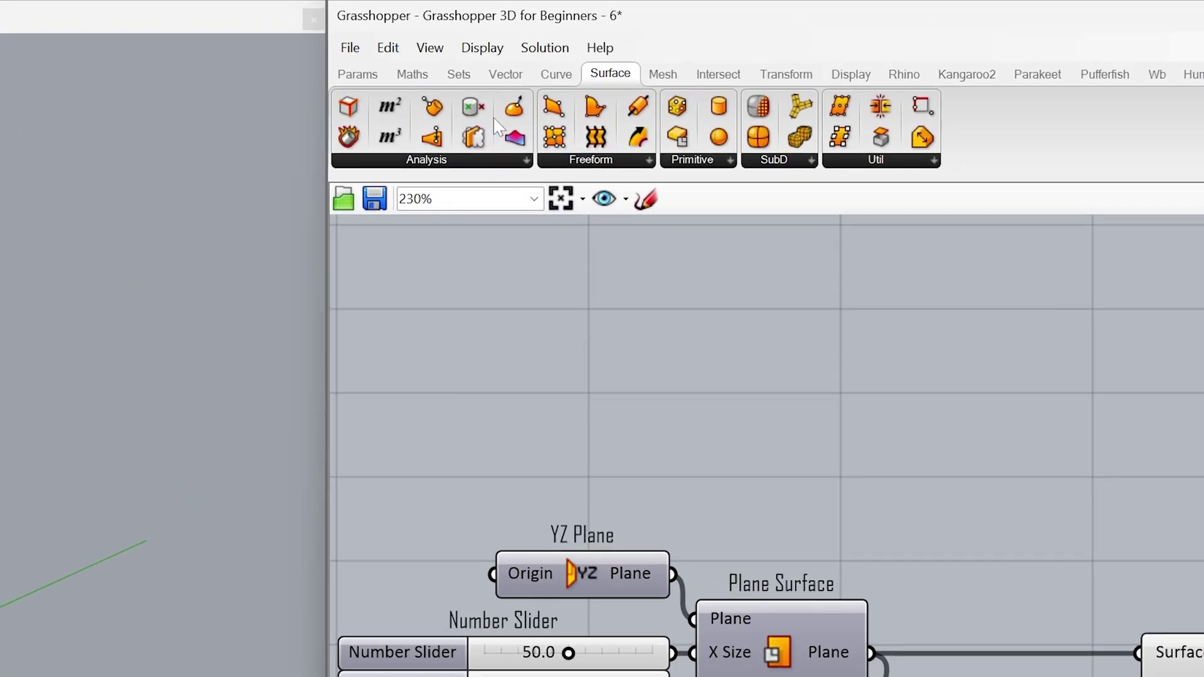
Add a Unit X vector component and connect its Unit vector output to the Direction input of Extrude.
{"action": "left_click", "coordinate": [521, 81]}
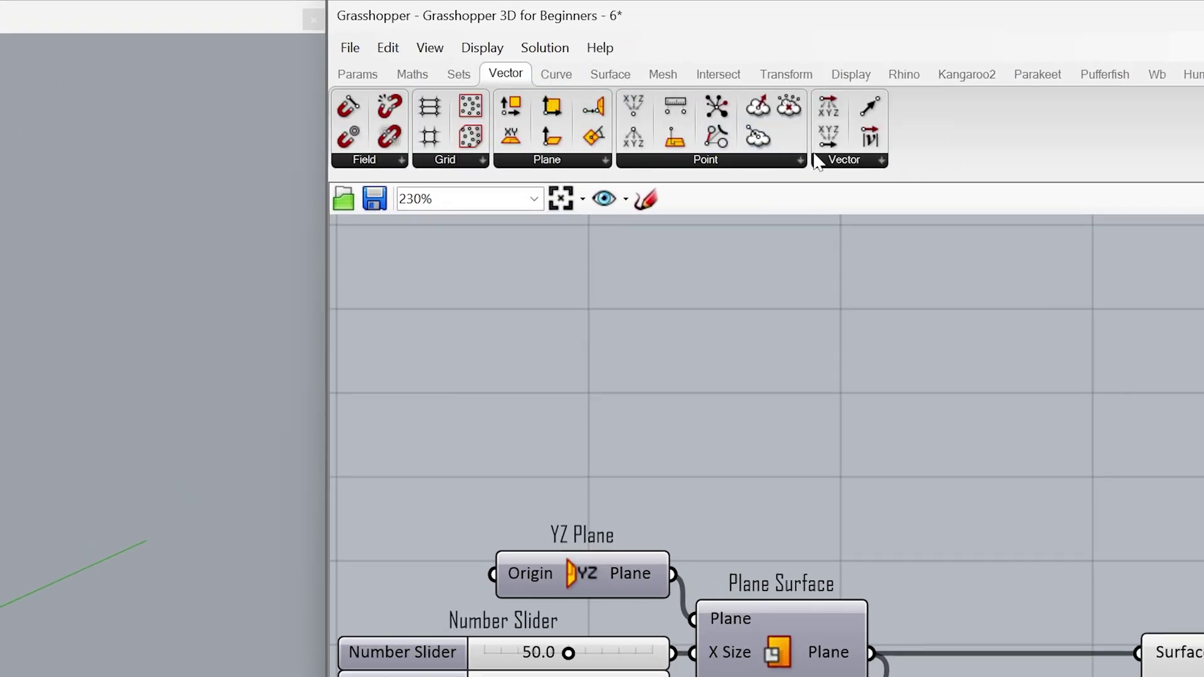
{"action": "left_click", "coordinate": [866, 161]}
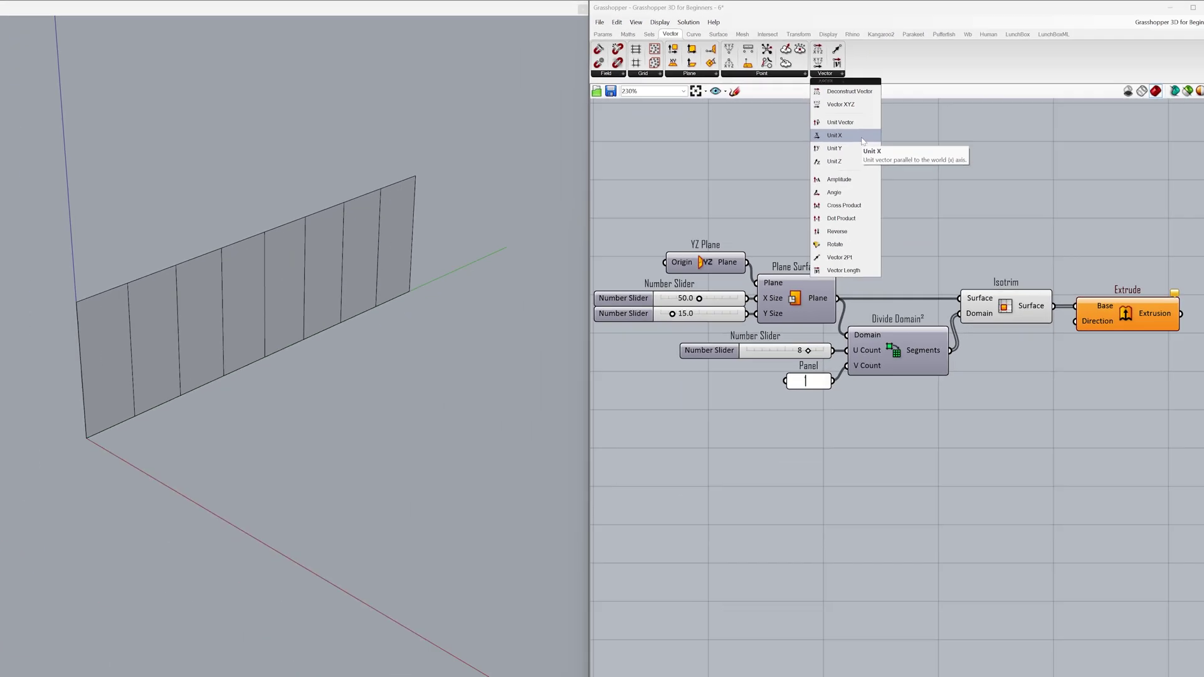
{"action": "left_click", "coordinate": [927, 302]}
{"action": "left_click", "coordinate": [1018, 378]}
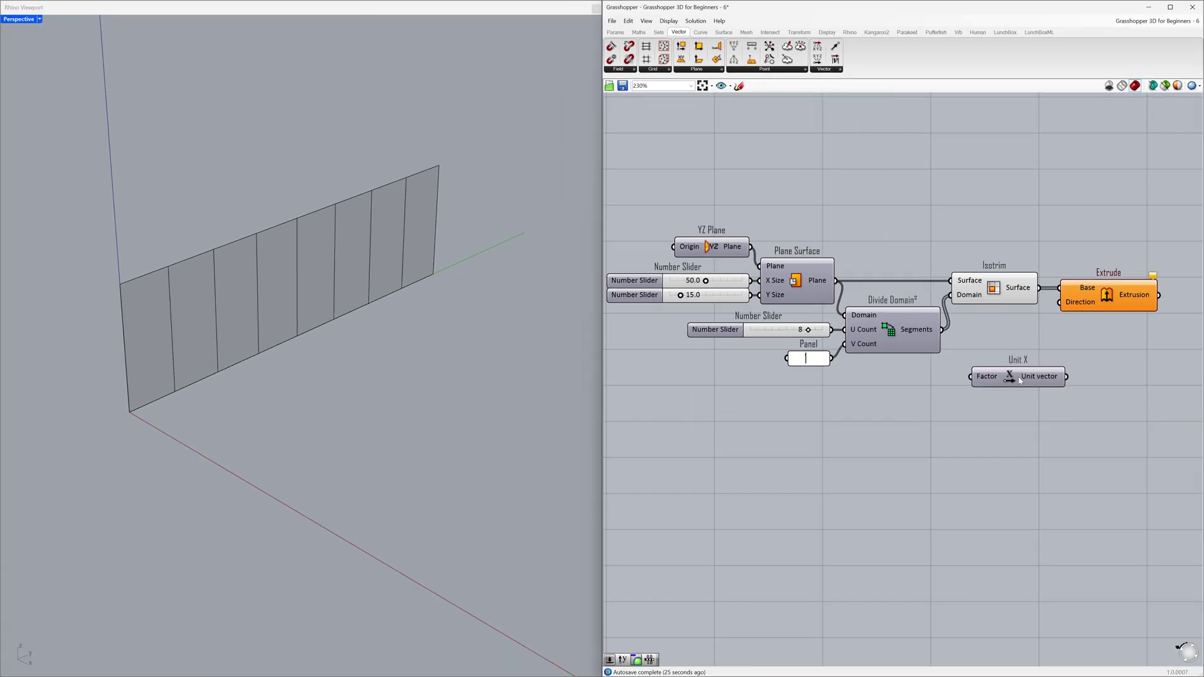
{"action": "left_click_drag", "start_coordinate": [1067, 377], "coordinate": [1048, 309]}
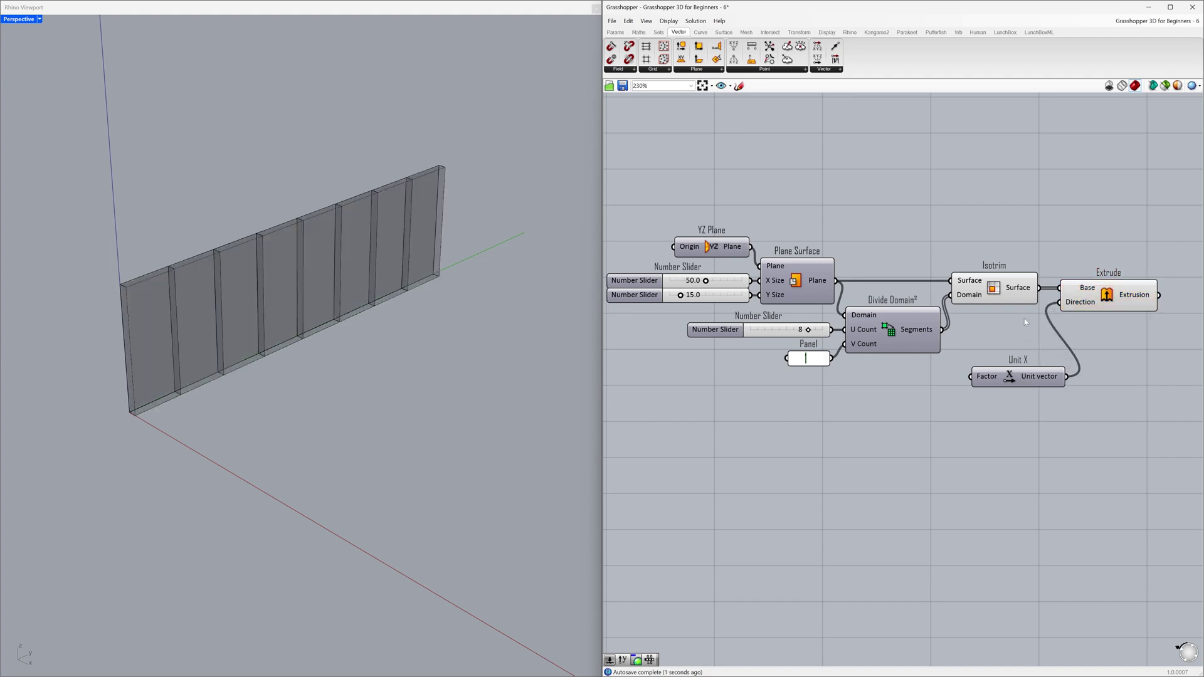
Move the Unit X component and the U Count slider lower on the canvas, and align the panel with the V Count input.
{"action": "left_click_drag", "start_coordinate": [1033, 380], "coordinate": [1041, 436]}
{"action": "left_click", "coordinate": [1016, 406]}
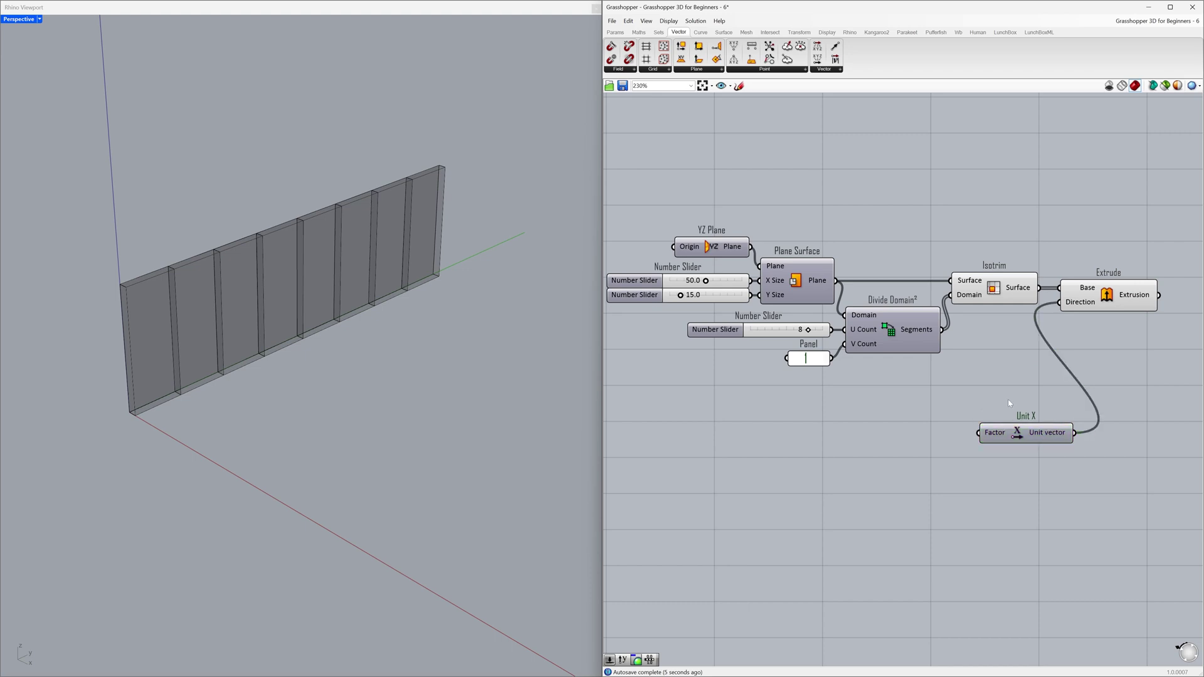
{"action": "mouse_move", "coordinate": [1023, 292]}
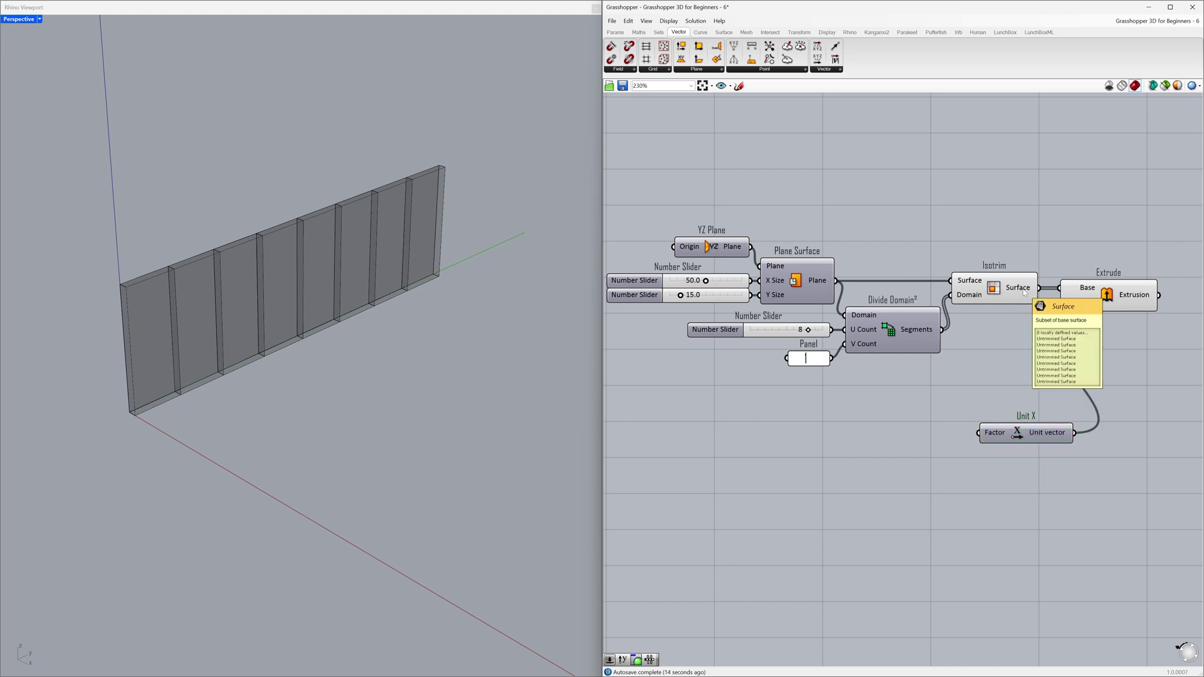
{"action": "left_click", "coordinate": [767, 335]}
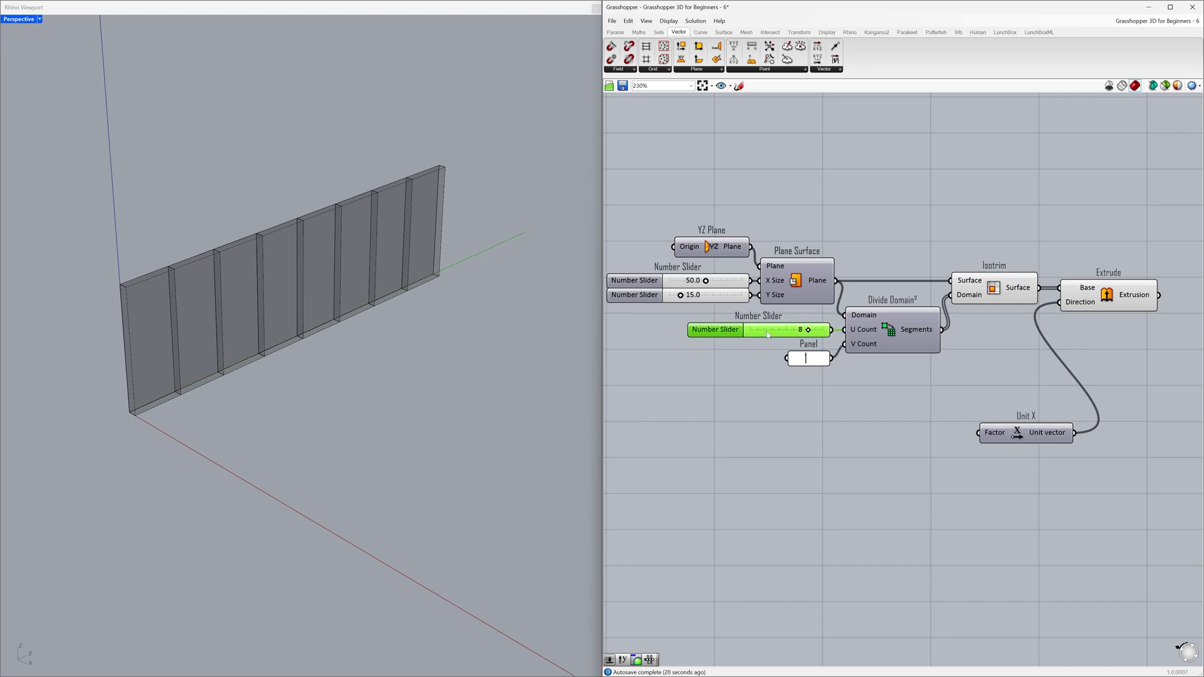
{"action": "left_click_drag", "start_coordinate": [767, 335], "coordinate": [765, 399]}
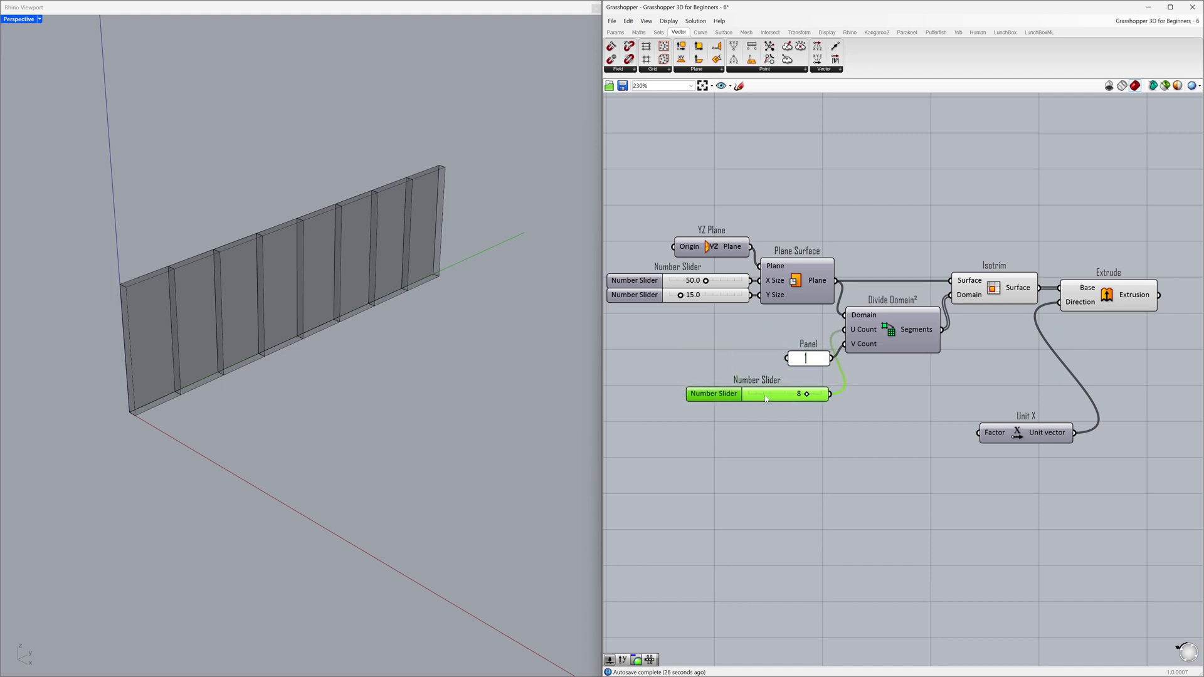
{"action": "left_click_drag", "start_coordinate": [809, 362], "coordinate": [800, 349]}
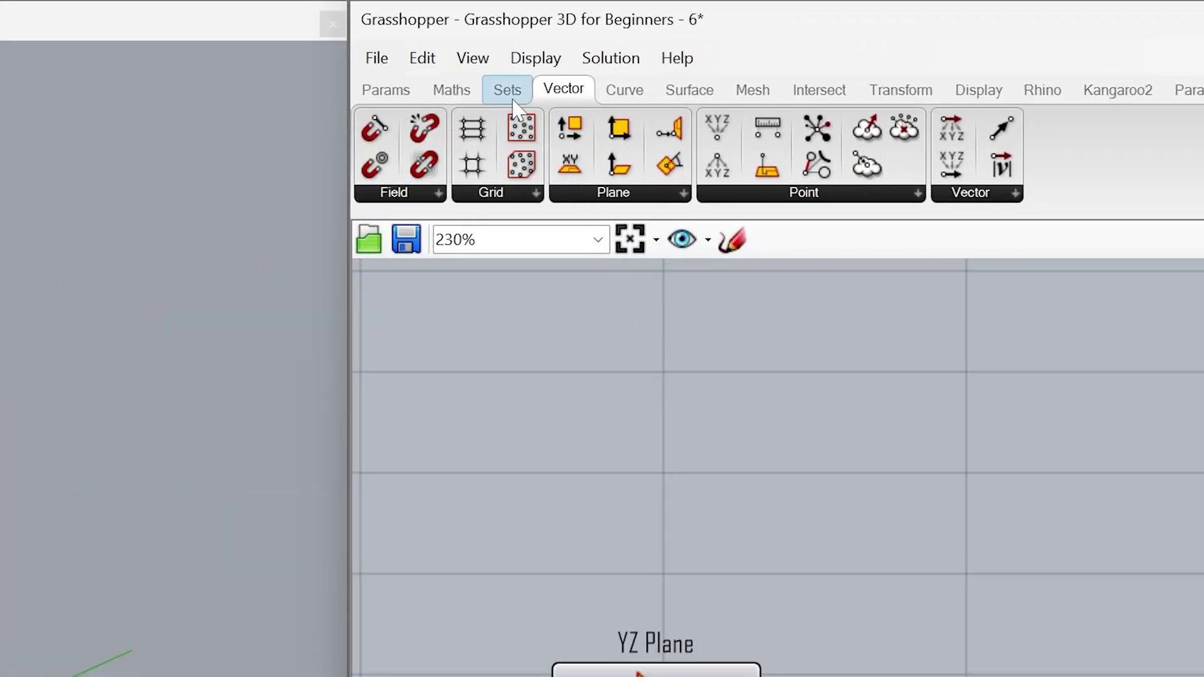
Add a Range component below Divide Domain² and move Unit X farther from it to make room between them.
{"action": "left_click", "coordinate": [508, 91]}
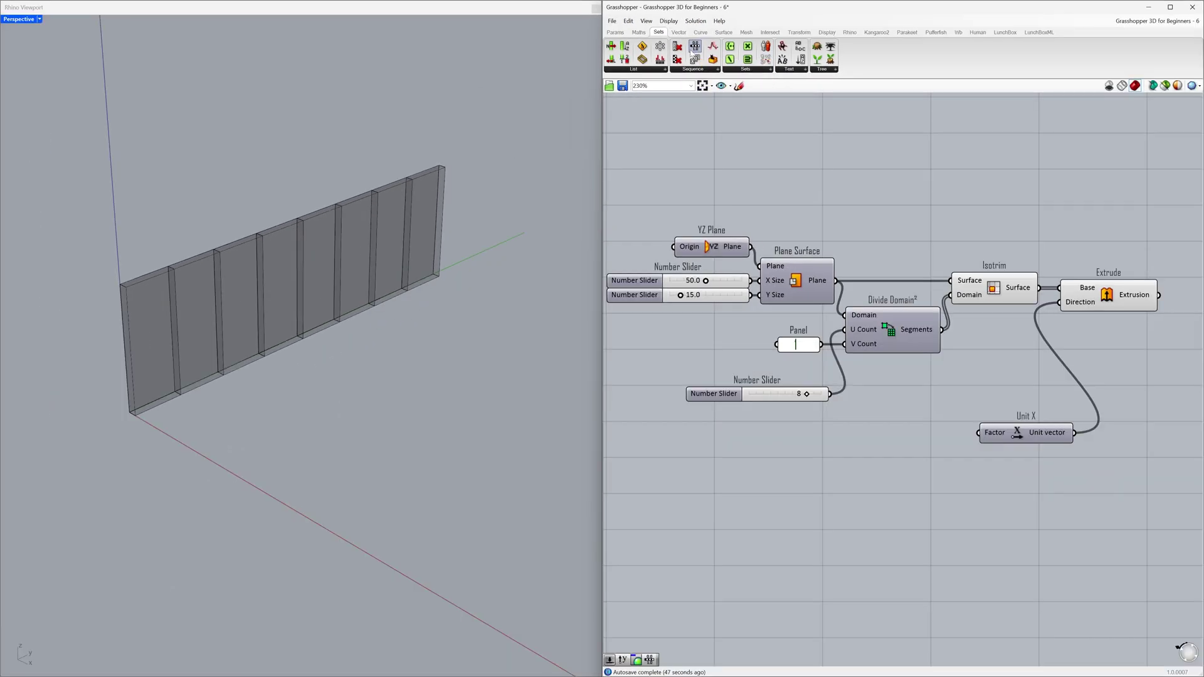
{"action": "left_click_drag", "start_coordinate": [608, 129], "coordinate": [777, 449]}
{"action": "left_click_drag", "start_coordinate": [755, 162], "coordinate": [900, 429]}
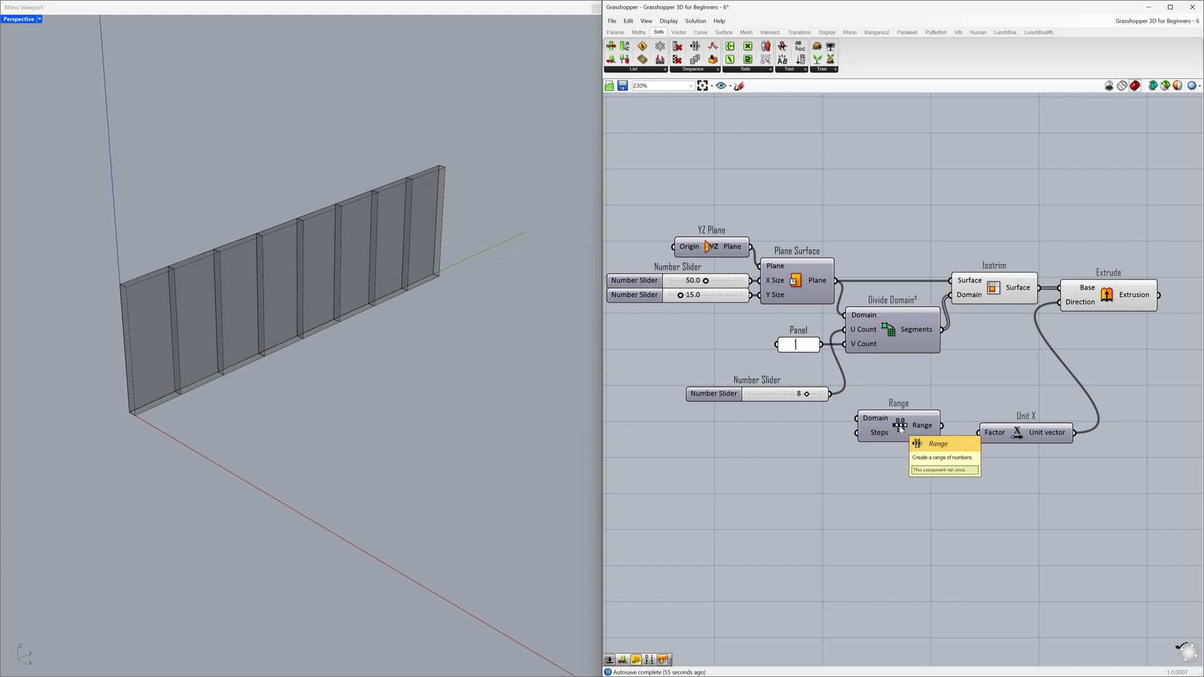
{"action": "left_click_drag", "start_coordinate": [999, 439], "coordinate": [1093, 428]}
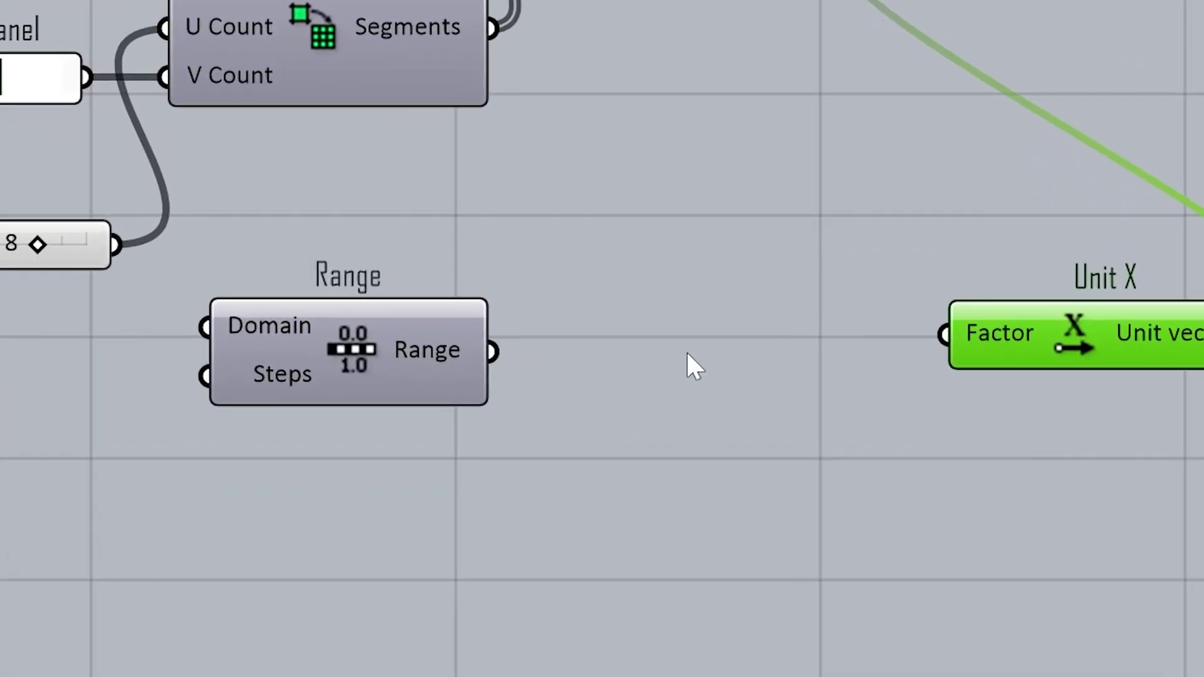
Add an empty panel between Range and Unit X, connect it to the Range output, and enlarge it to fit the full list.
{"action": "double_click", "coordinate": [999, 426]}
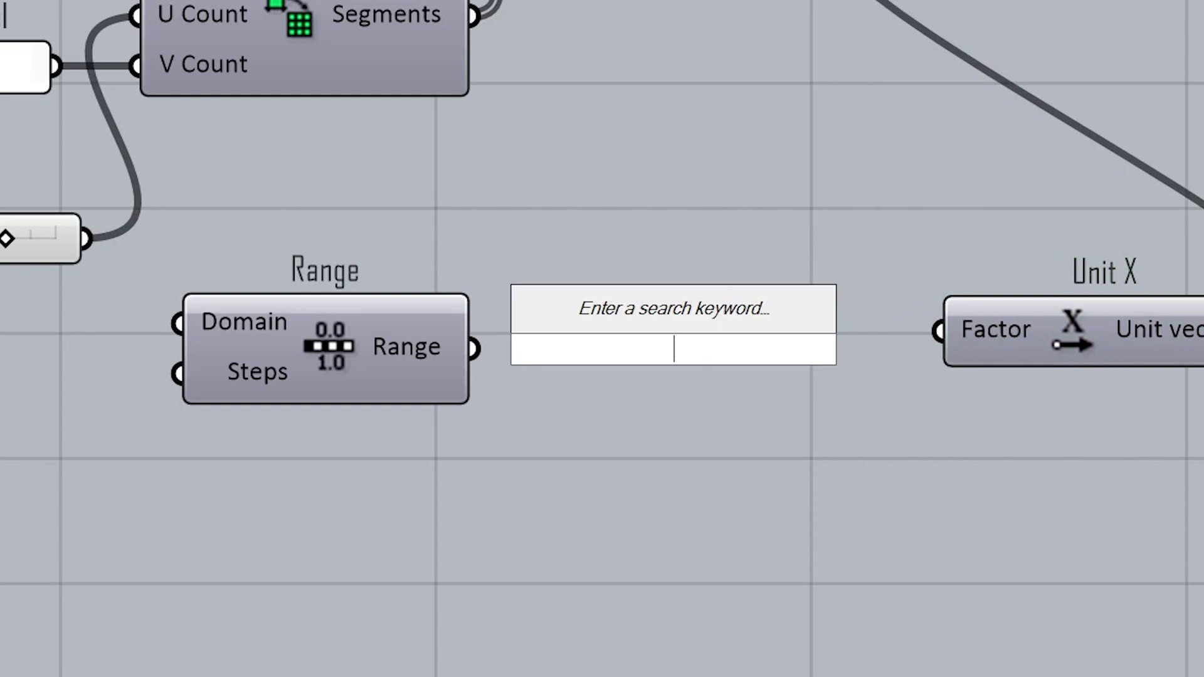
{"action": "type", "text": "//"}
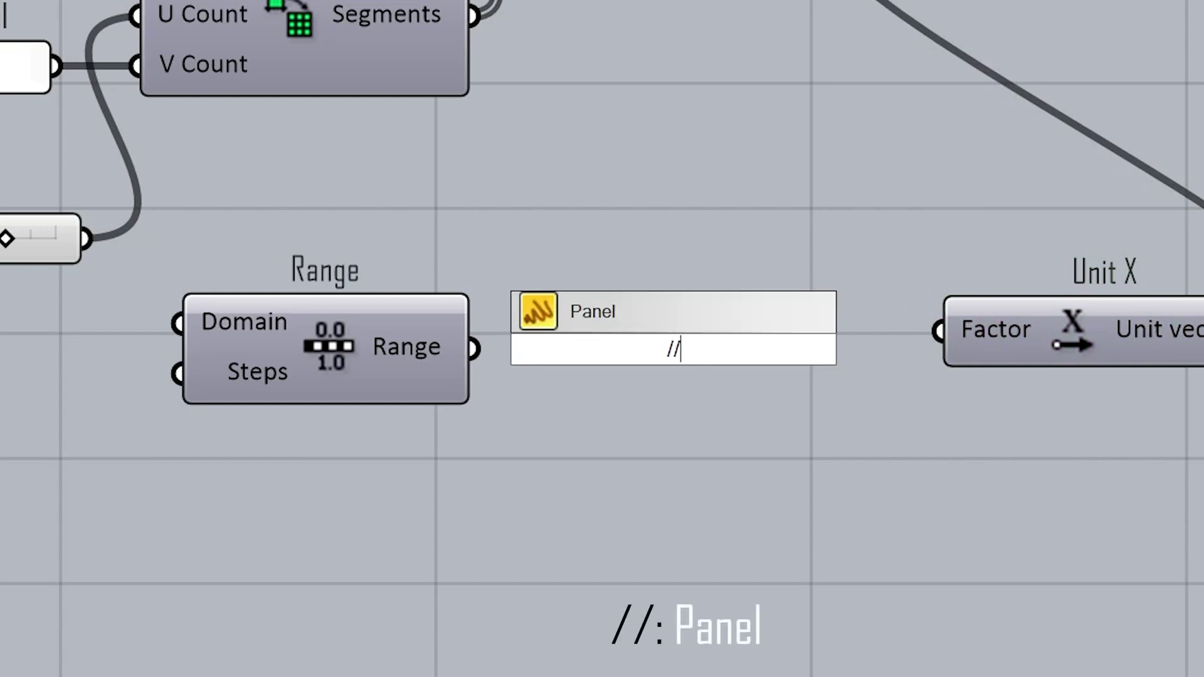
{"action": "key", "text": "Return"}
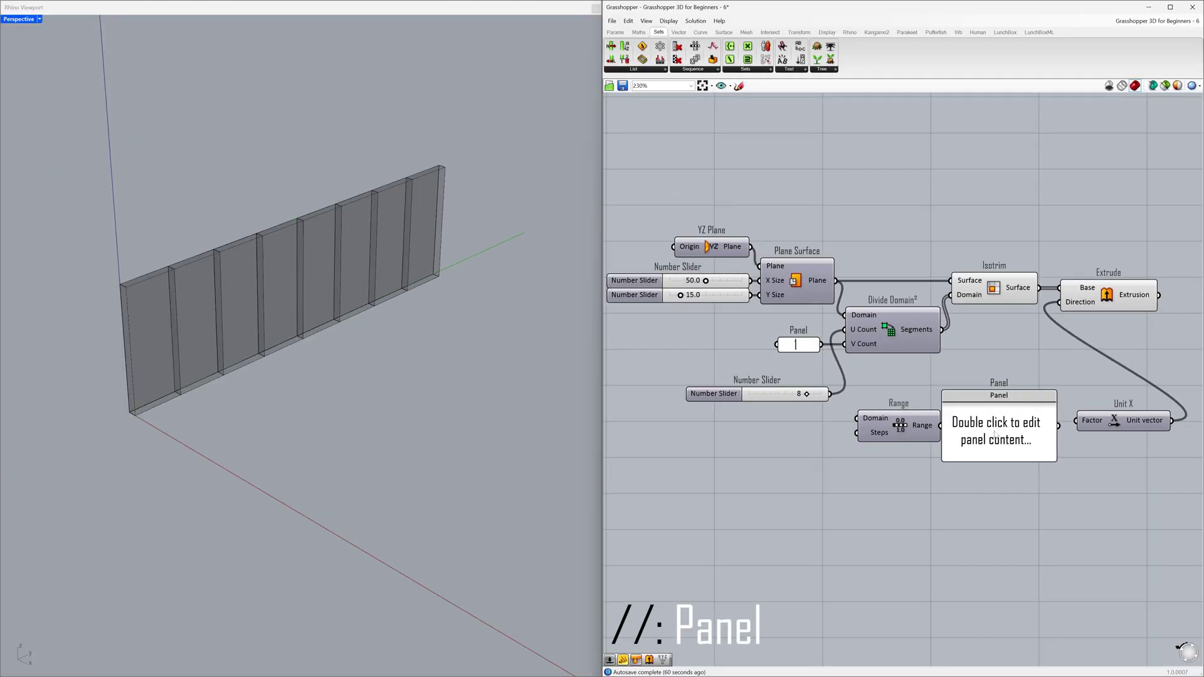
{"action": "left_click_drag", "start_coordinate": [994, 434], "coordinate": [1030, 522]}
{"action": "left_click", "coordinate": [955, 491]}
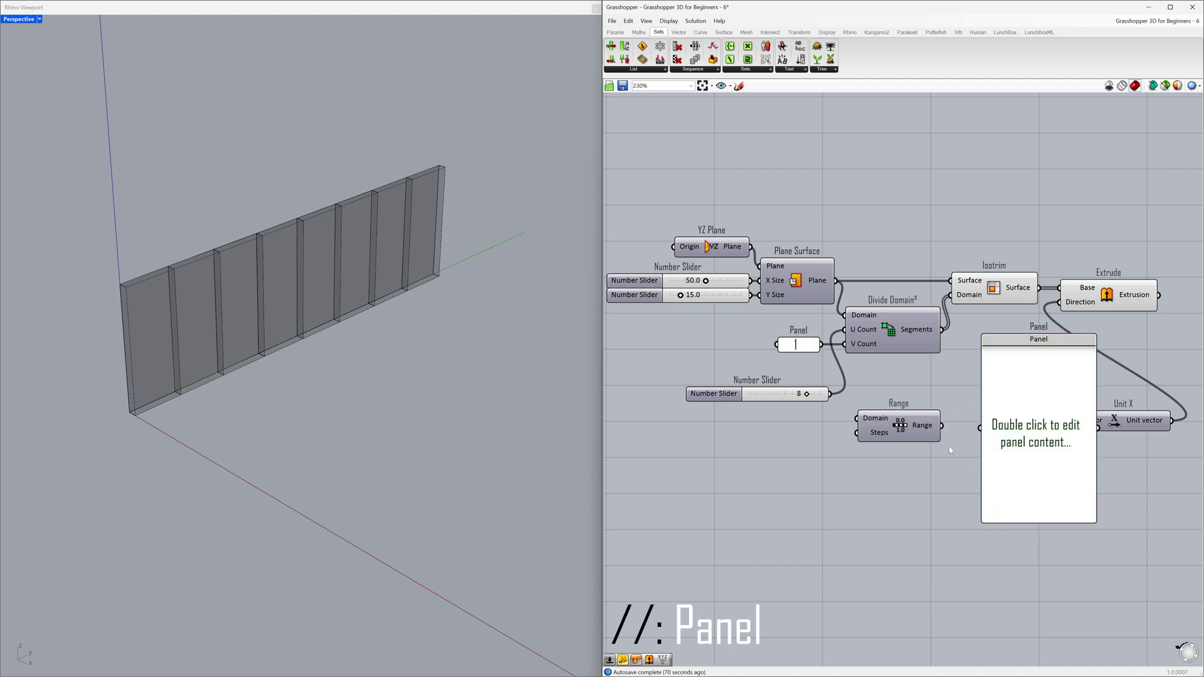
{"action": "left_click_drag", "start_coordinate": [948, 430], "coordinate": [1004, 440]}
{"action": "mouse_move", "coordinate": [1081, 447]}
{"action": "left_mouse_down"}
{"action": "mouse_move", "coordinate": [1050, 445]}
{"action": "mouse_move", "coordinate": [1063, 445]}
{"action": "left_mouse_up"}
{"action": "left_click_drag", "start_coordinate": [1037, 521], "coordinate": [1038, 602]}
{"action": "left_click", "coordinate": [930, 533]}
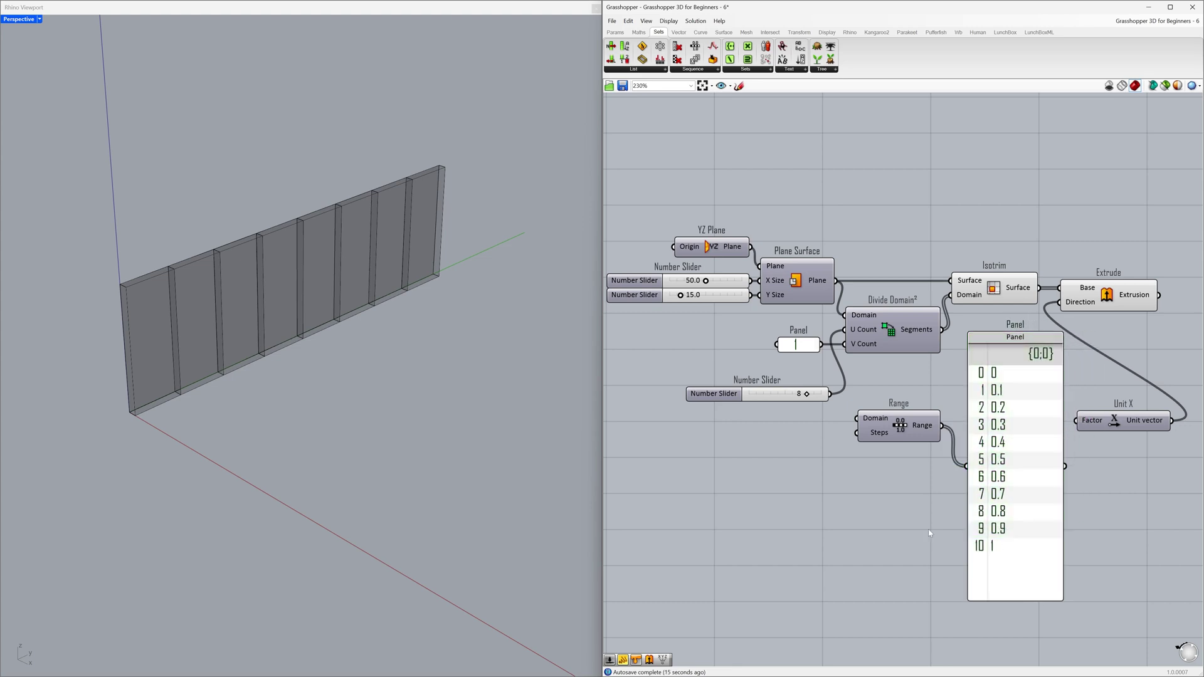
Connect the U Count slider to the Steps input of the Range component as well.
{"action": "mouse_move", "coordinate": [881, 437]}
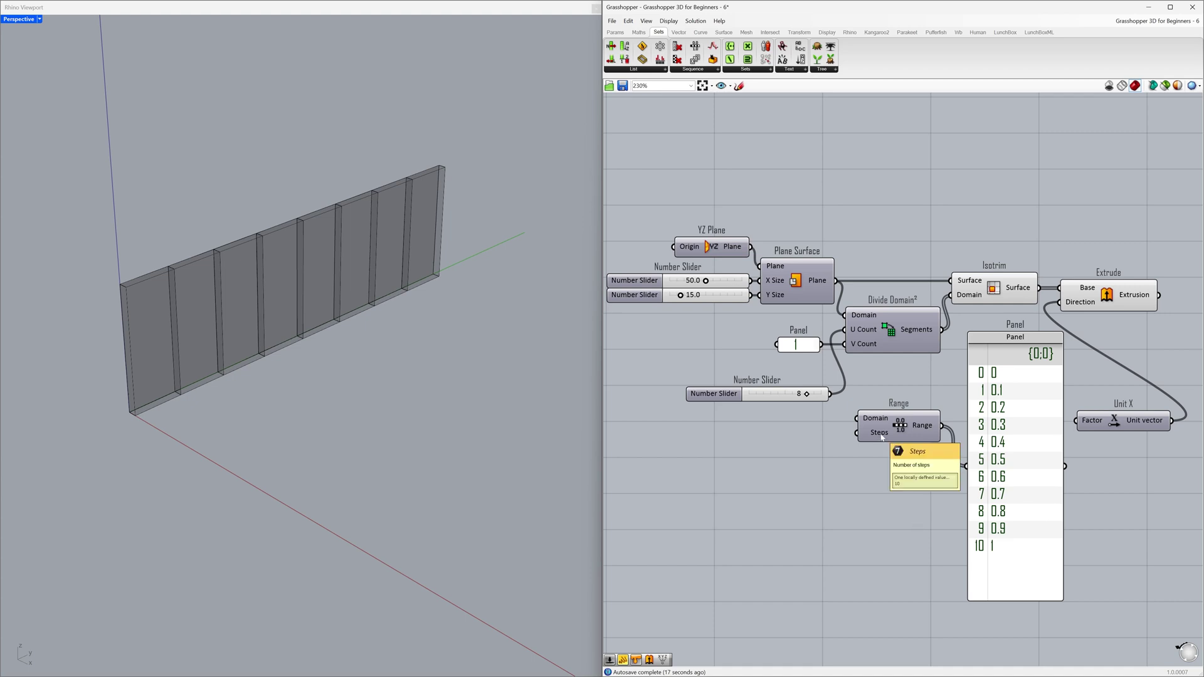
{"action": "left_click_drag", "start_coordinate": [829, 393], "coordinate": [856, 434]}
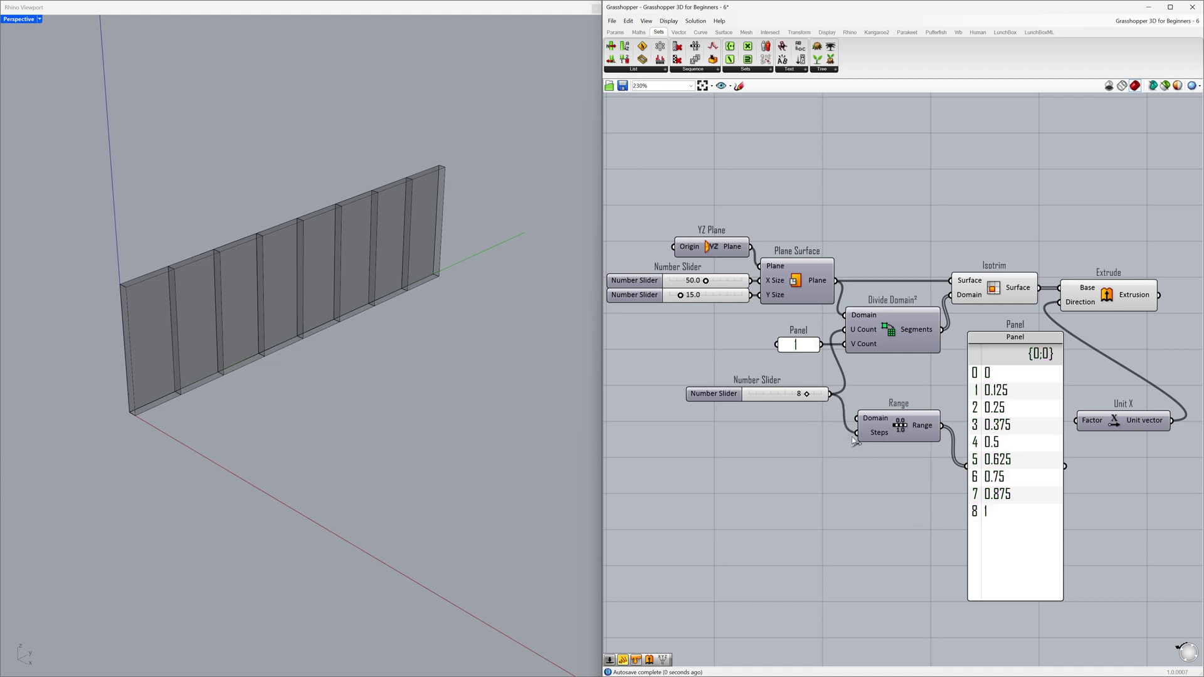
{"action": "mouse_move", "coordinate": [880, 437]}
{"action": "mouse_move", "coordinate": [924, 430]}
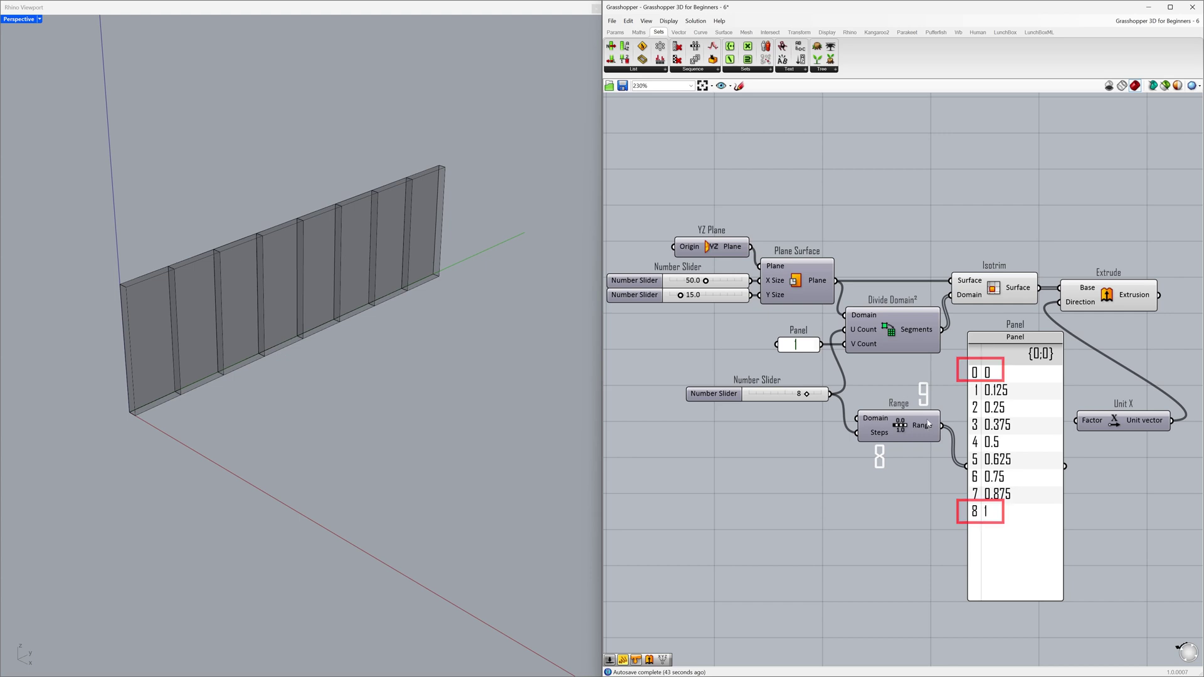
Move the U Count slider up and the Range component down to free space between them.
{"action": "left_click_drag", "start_coordinate": [783, 397], "coordinate": [742, 372]}
{"action": "left_click_drag", "start_coordinate": [901, 430], "coordinate": [901, 470]}
{"action": "left_click", "coordinate": [858, 395]}
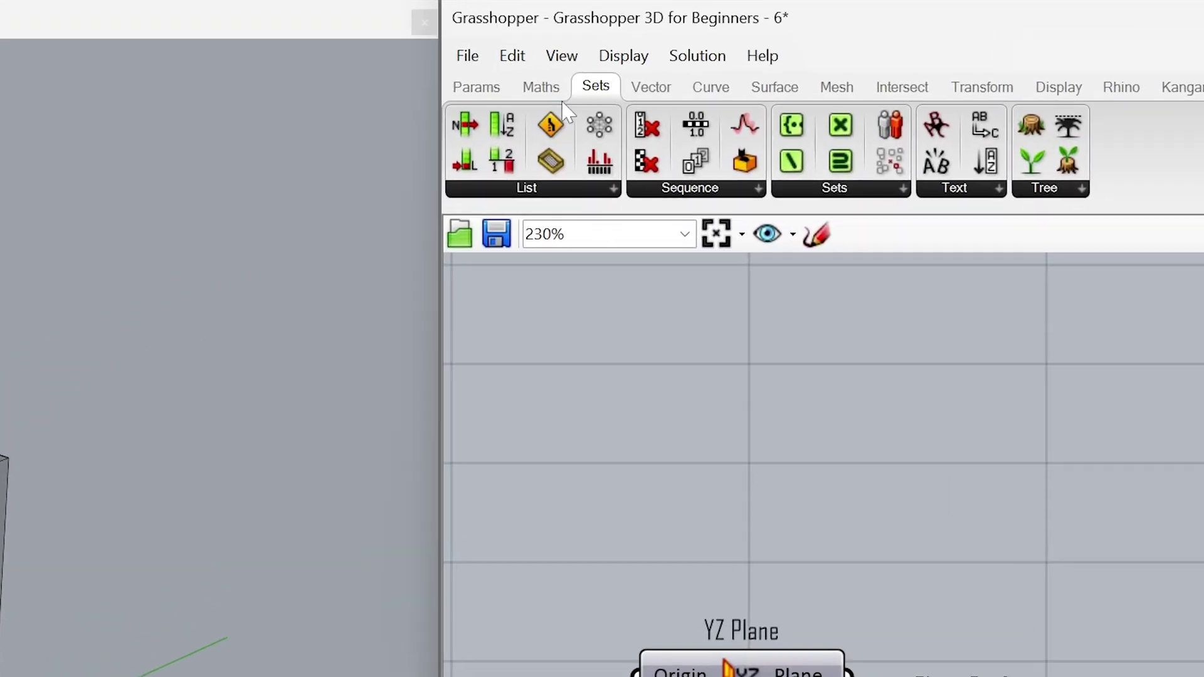
Add a Subtraction component above Range, connect the U Count slider to its A input, and align the slider with it.
{"action": "left_click", "coordinate": [541, 86]}
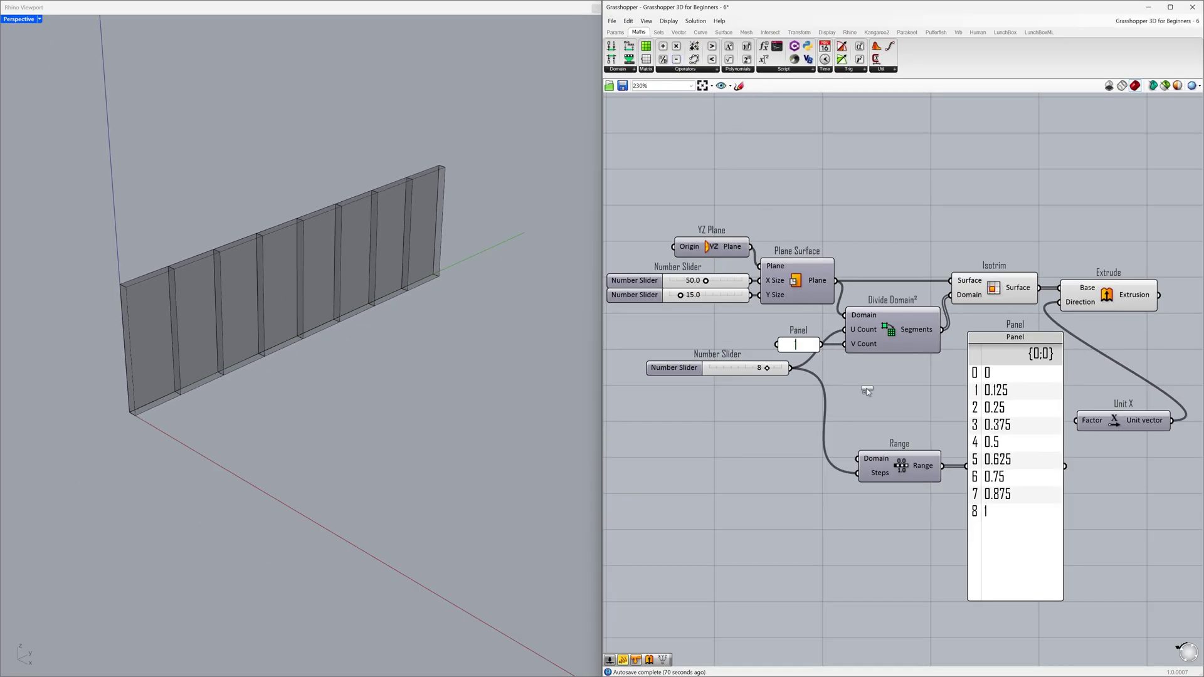
{"action": "left_click_drag", "start_coordinate": [867, 391], "coordinate": [868, 392]}
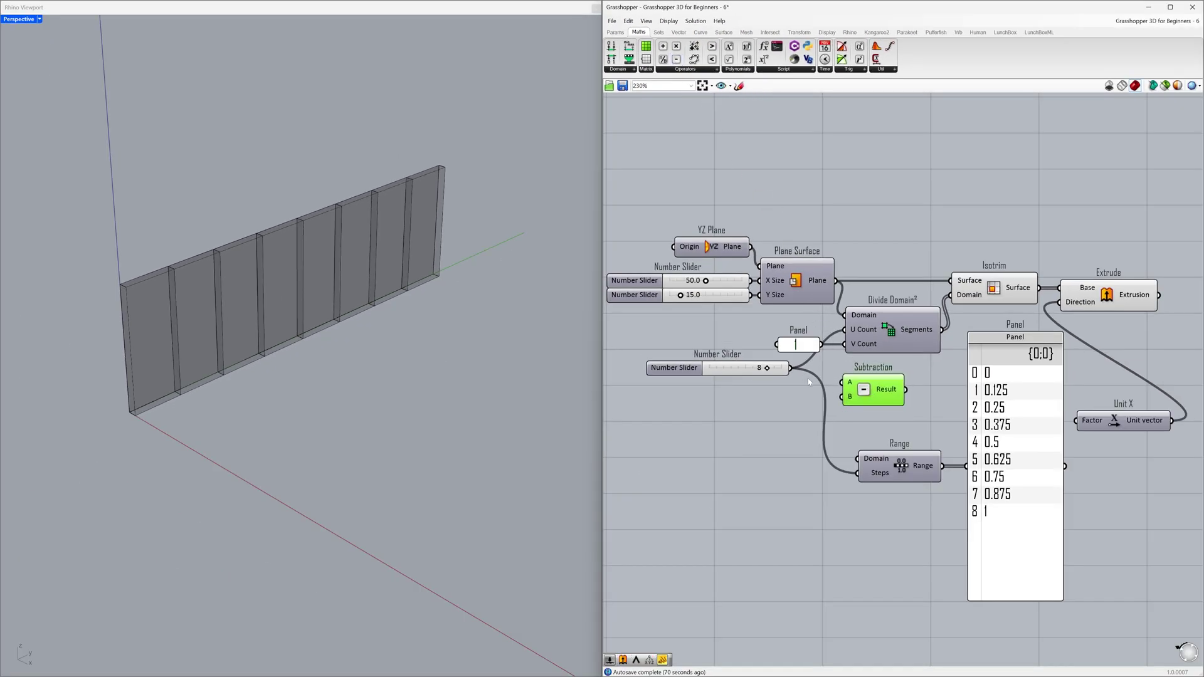
{"action": "left_click_drag", "start_coordinate": [790, 368], "coordinate": [841, 382]}
{"action": "left_click_drag", "start_coordinate": [741, 372], "coordinate": [754, 386]}
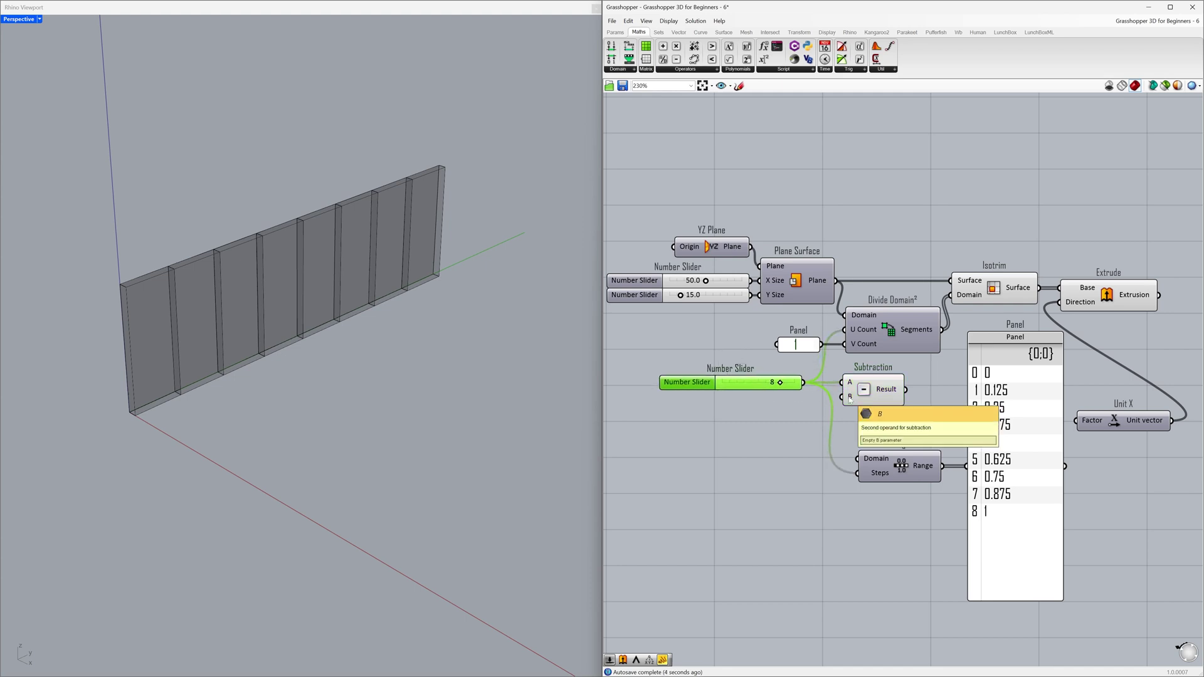
Connect a copy of the panel containing 1 to Subtraction's B input and feed the Result into Range's Steps input.
{"action": "left_click", "coordinate": [803, 349]}
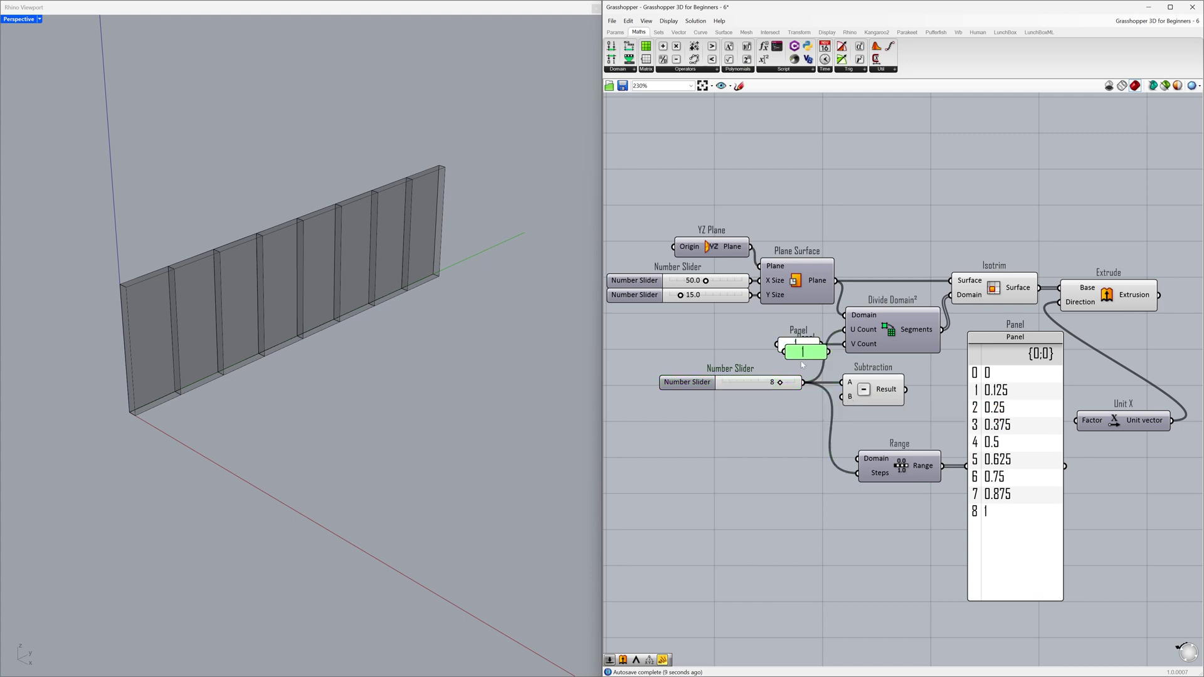
{"action": "key", "text": "ctrl+c"}
{"action": "key", "text": "ctrl+v"}
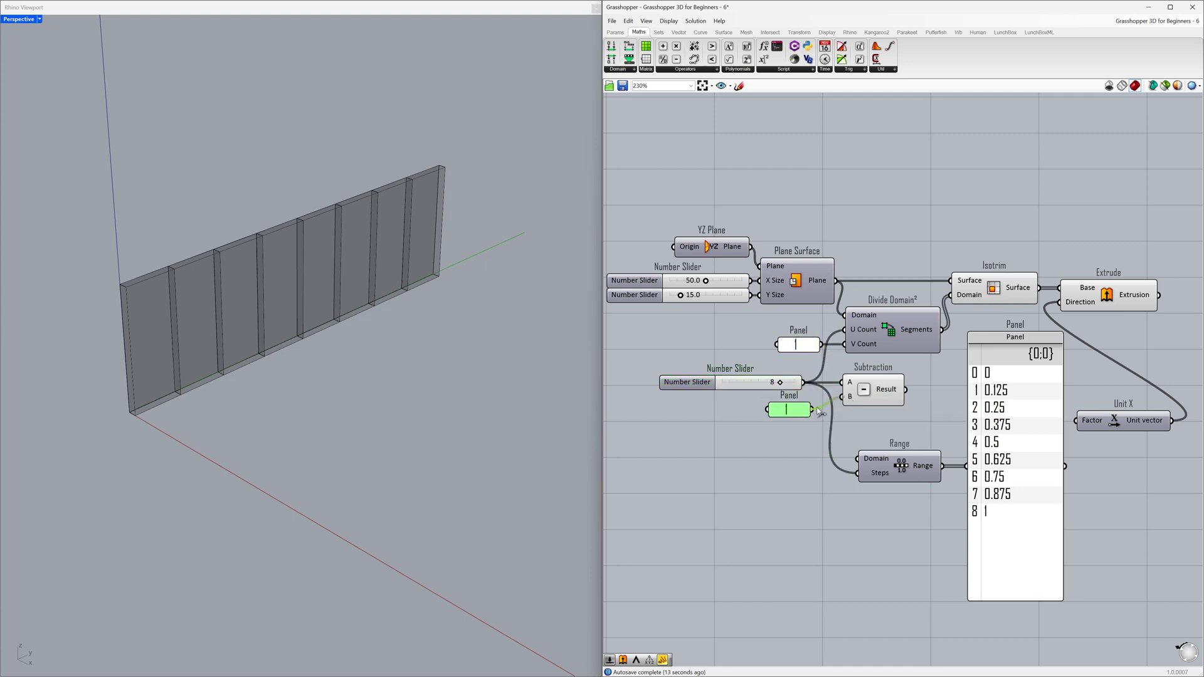
{"action": "left_click_drag", "start_coordinate": [842, 397], "coordinate": [812, 410]}
{"action": "left_click", "coordinate": [876, 411]}
{"action": "mouse_move", "coordinate": [886, 392]}
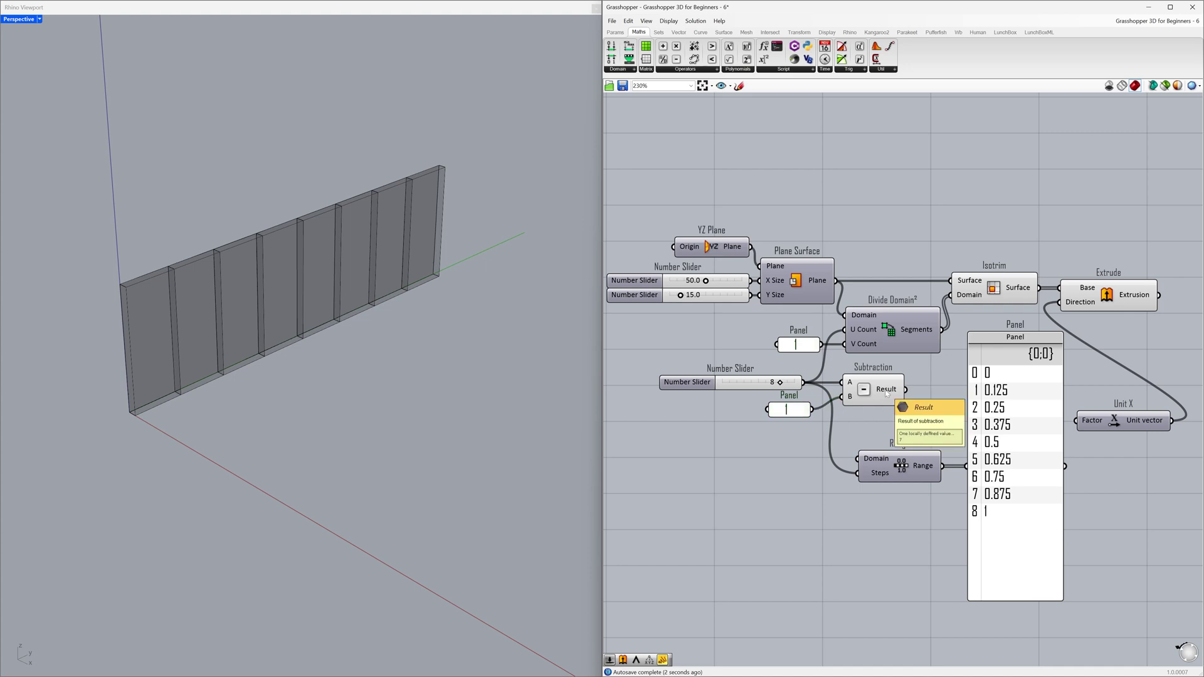
{"action": "left_click_drag", "start_coordinate": [907, 390], "coordinate": [858, 474]}
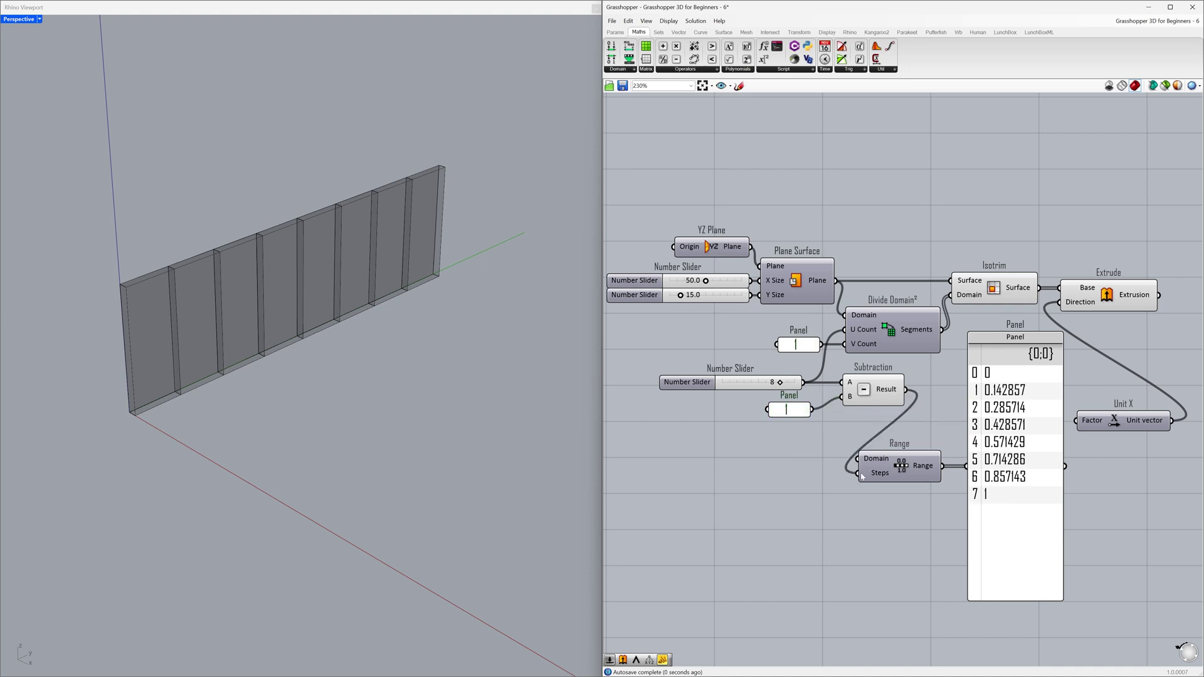
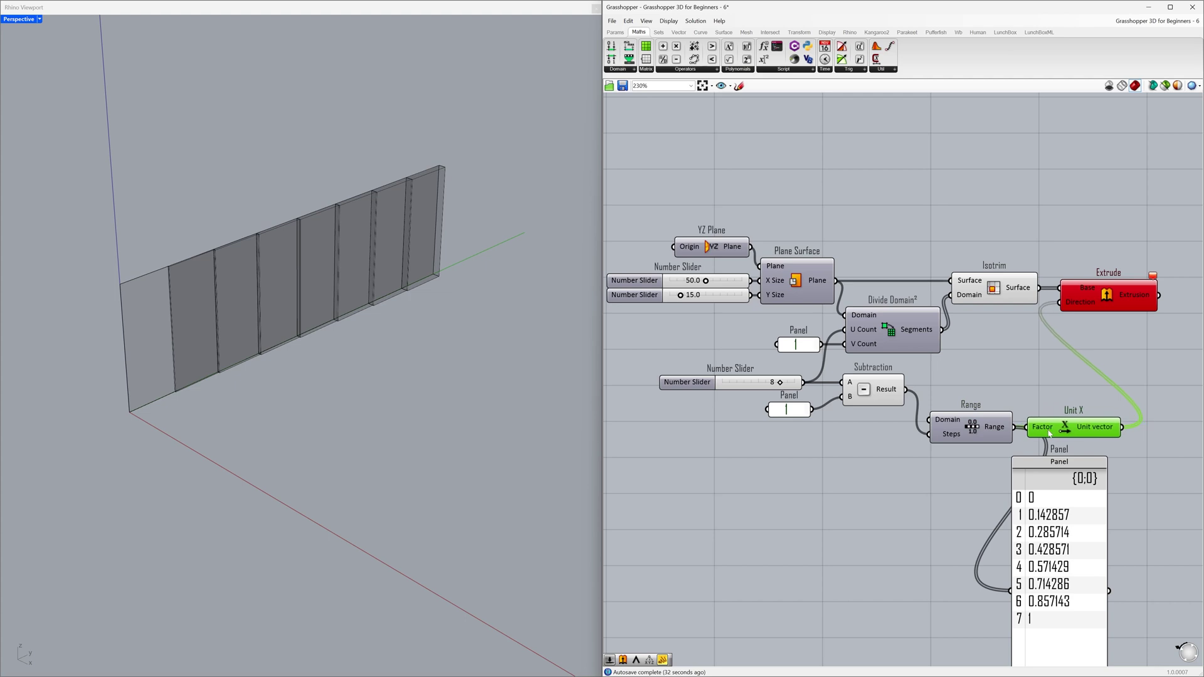
Move the panel listing the range values aside over Unit X, and shift the Range component lower on the canvas.
{"action": "left_click_drag", "start_coordinate": [1043, 526], "coordinate": [1114, 417]}
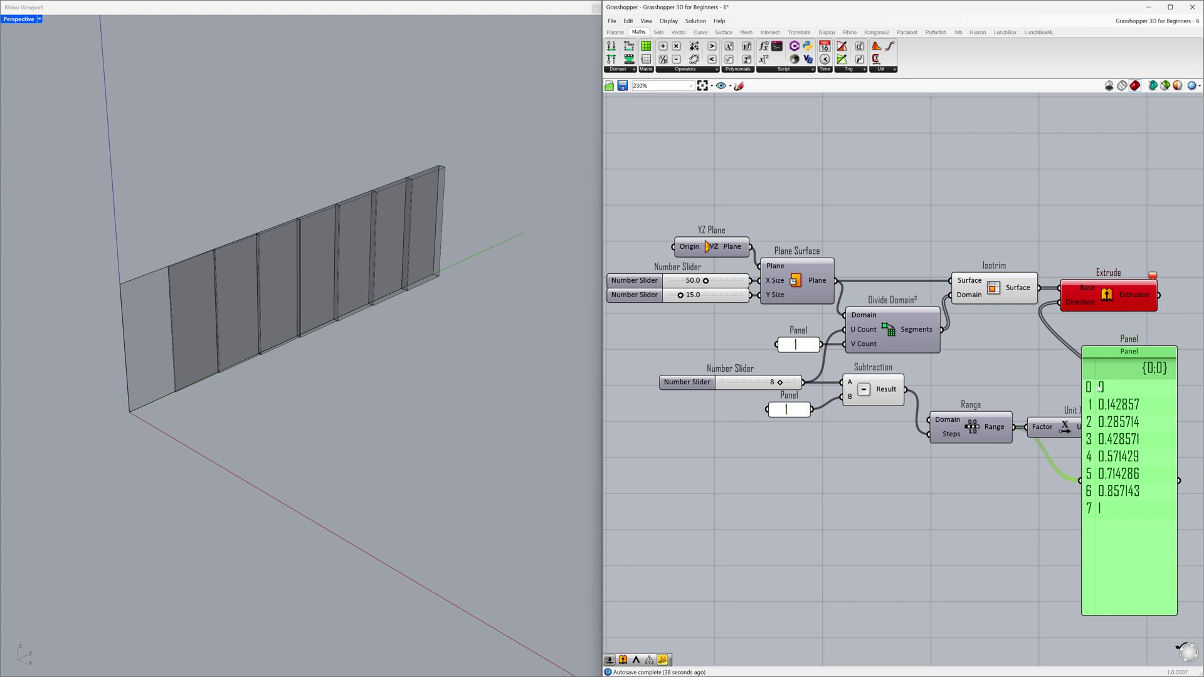
{"action": "left_click", "coordinate": [1040, 408]}
{"action": "left_click_drag", "start_coordinate": [977, 430], "coordinate": [971, 457]}
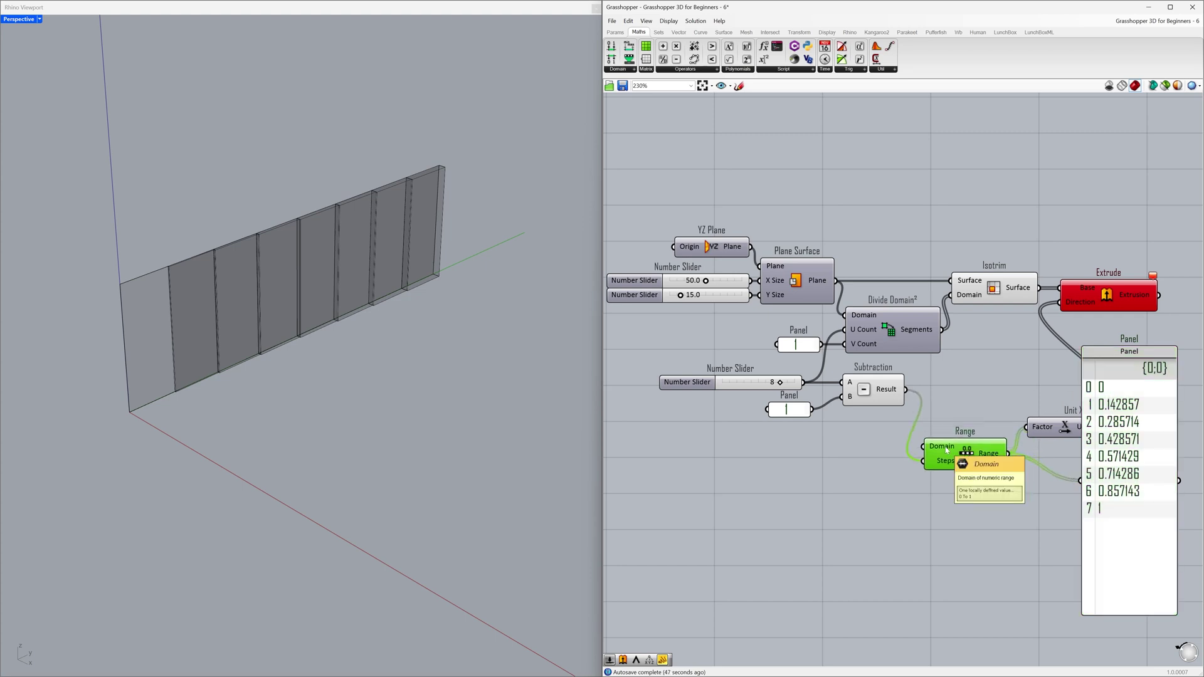
{"action": "left_click", "coordinate": [890, 483]}
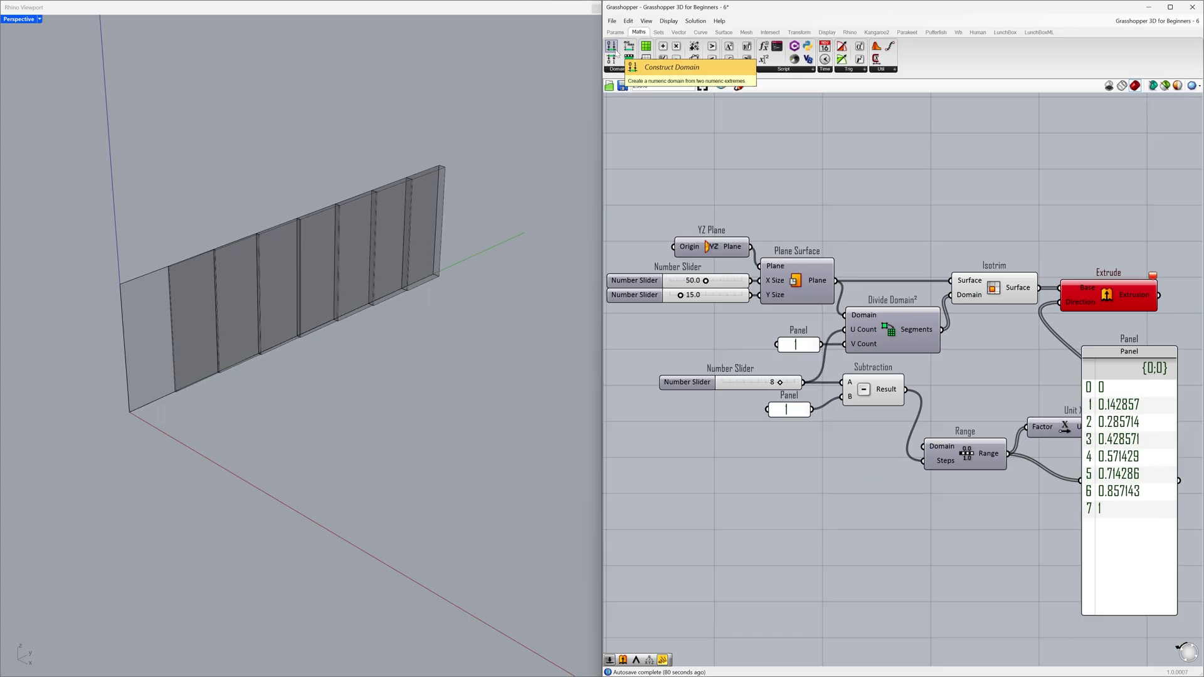
Add a Construct Domain component beside Range, connect its output to Range's Domain input, and align the two components.
{"action": "left_click_drag", "start_coordinate": [759, 257], "coordinate": [950, 466]}
{"action": "left_click", "coordinate": [890, 495]}
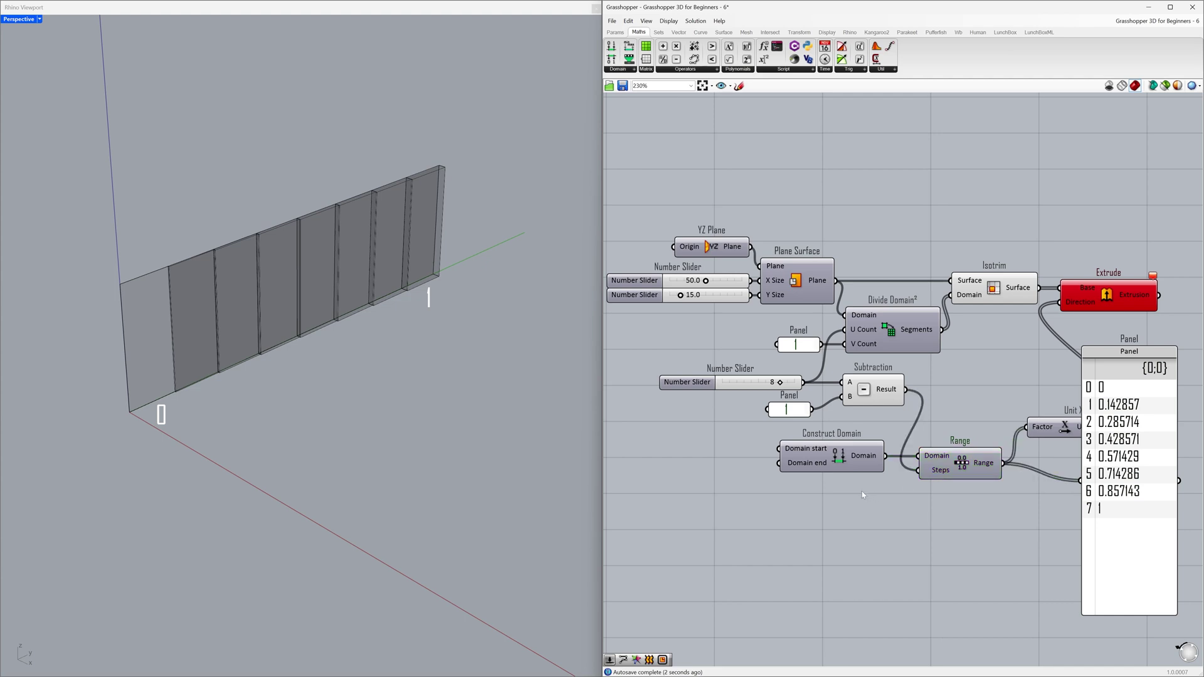
{"action": "left_click_drag", "start_coordinate": [809, 470], "coordinate": [816, 472]}
{"action": "left_click", "coordinate": [816, 474]}
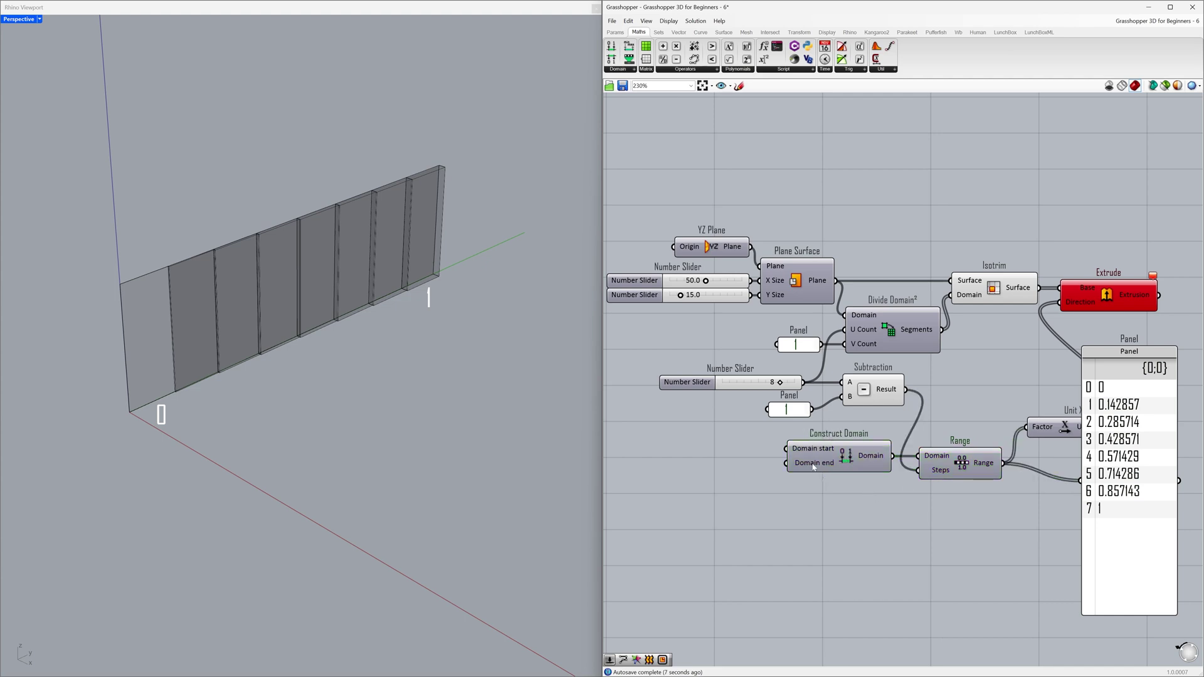
Drive Construct Domain's Domain end input with a new 0 to 50.0 number slider set to 30.0.
{"action": "mouse_move", "coordinate": [814, 467]}
{"action": "double_click", "coordinate": [689, 456]}
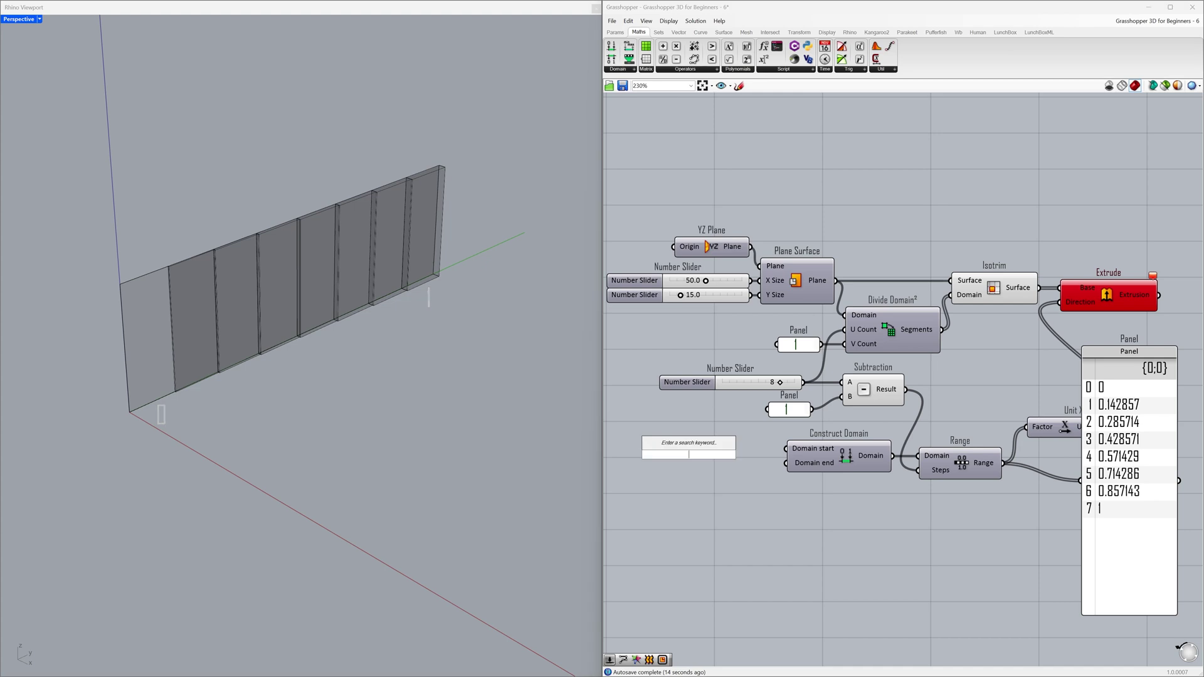
{"action": "type", "text": "0<50"}
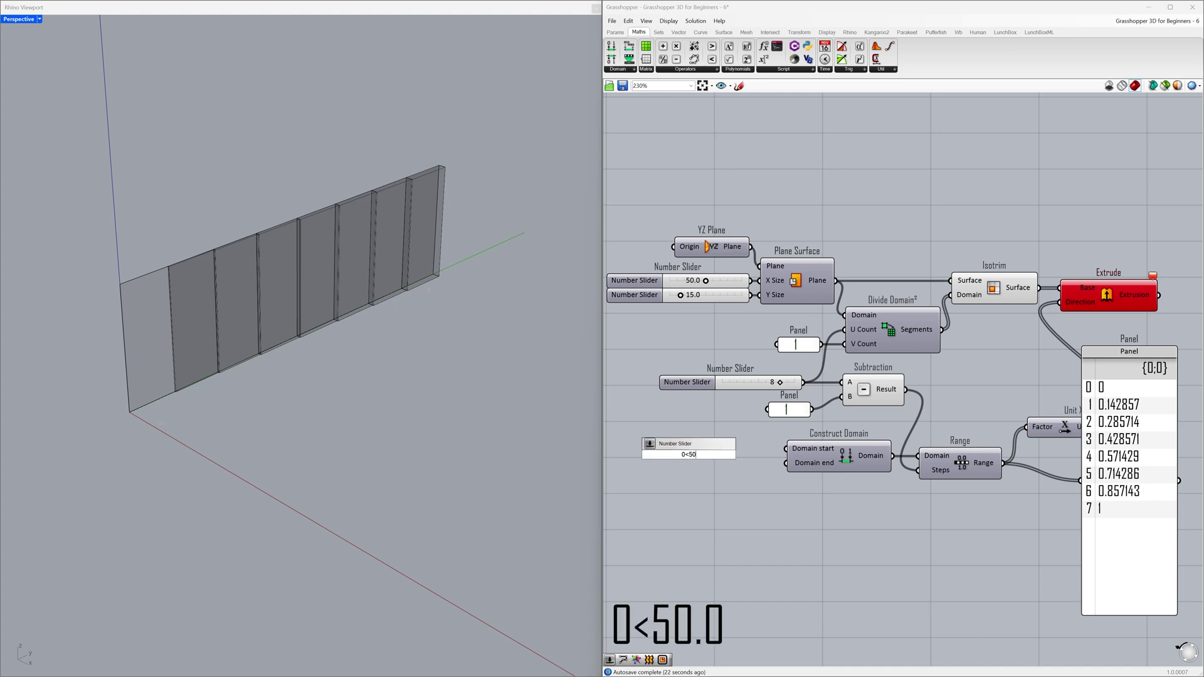
{"action": "key", "text": "Return"}
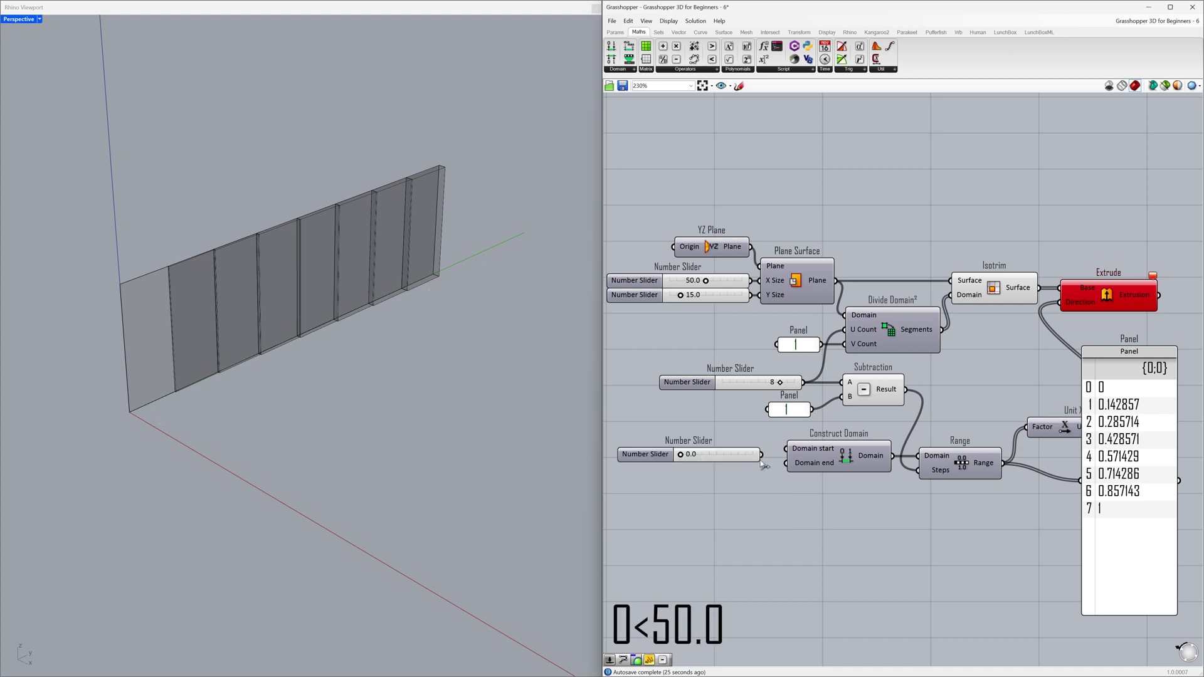
{"action": "left_click_drag", "start_coordinate": [763, 464], "coordinate": [781, 469]}
{"action": "left_click_drag", "start_coordinate": [695, 457], "coordinate": [772, 470]}
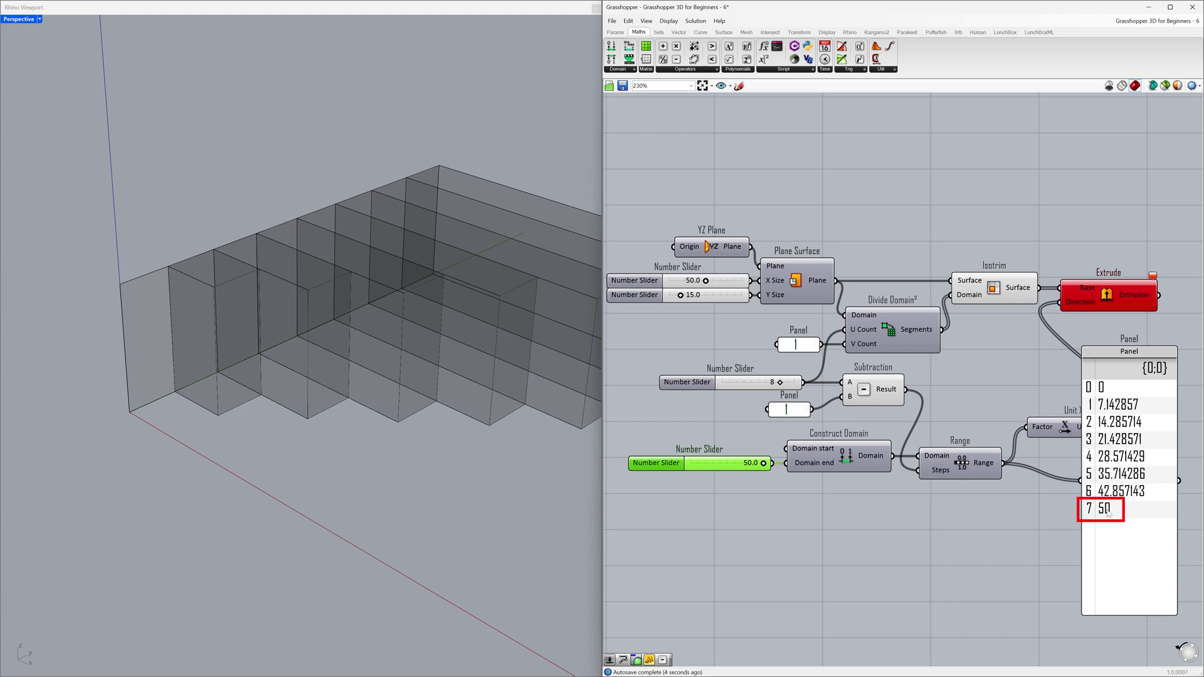
{"action": "left_click_drag", "start_coordinate": [763, 467], "coordinate": [735, 466]}
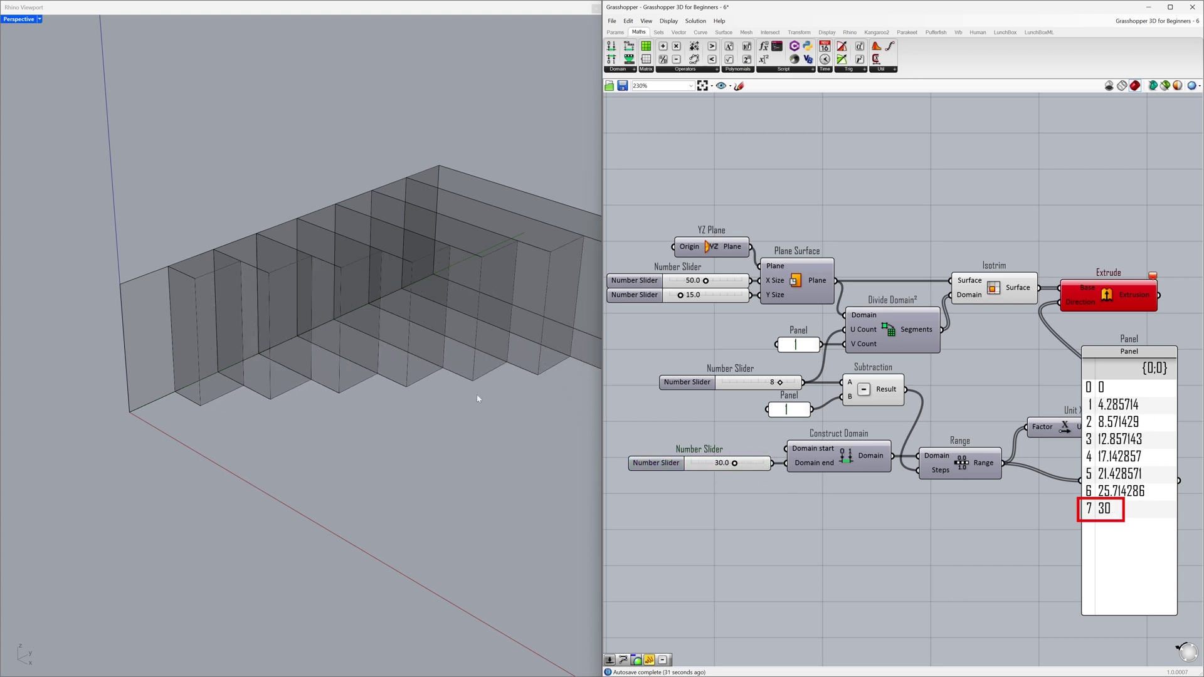
{"action": "key", "text": "ctrl+shift+e"}
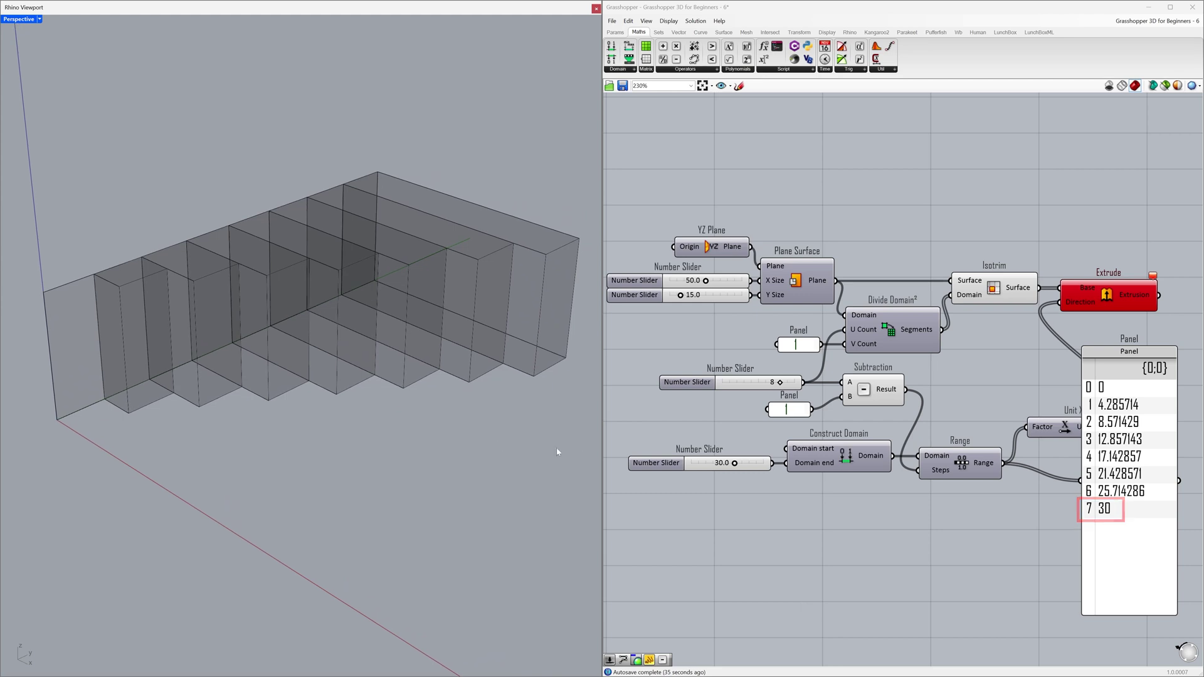
Duplicate the Domain end slider for the Domain start input and set the copy to 4.0.
{"action": "left_click", "coordinate": [752, 463]}
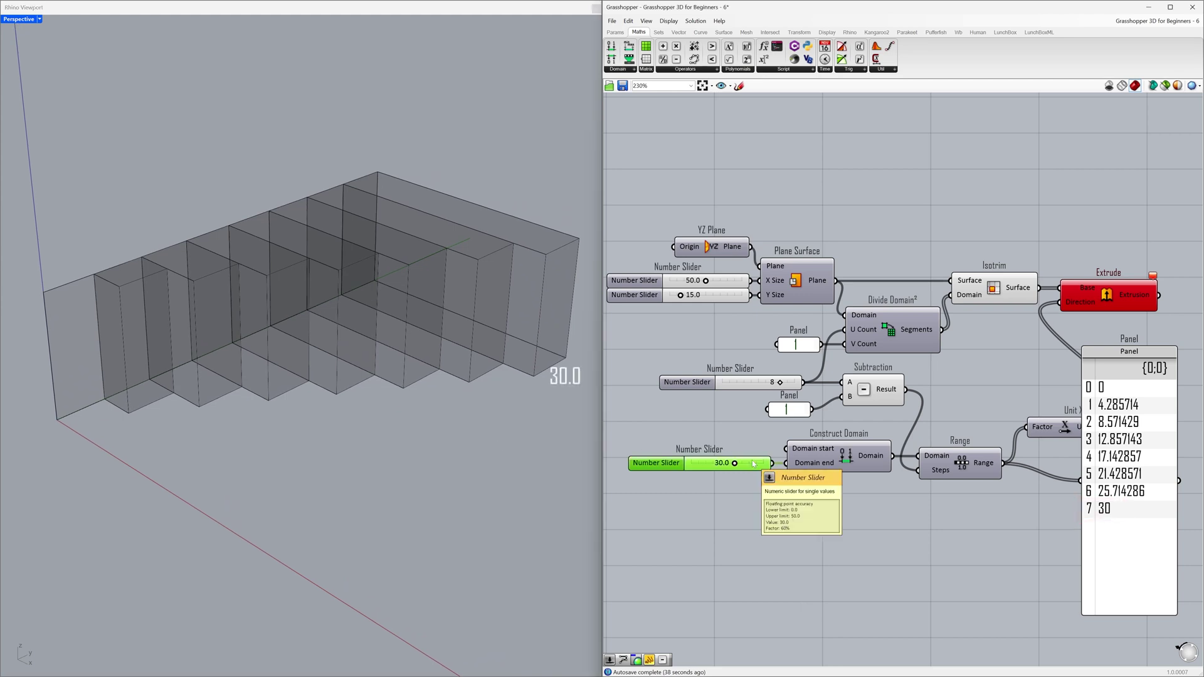
{"action": "left_click_drag", "start_coordinate": [753, 463], "coordinate": [697, 449], "text": "alt"}
{"action": "double_click", "coordinate": [724, 449]}
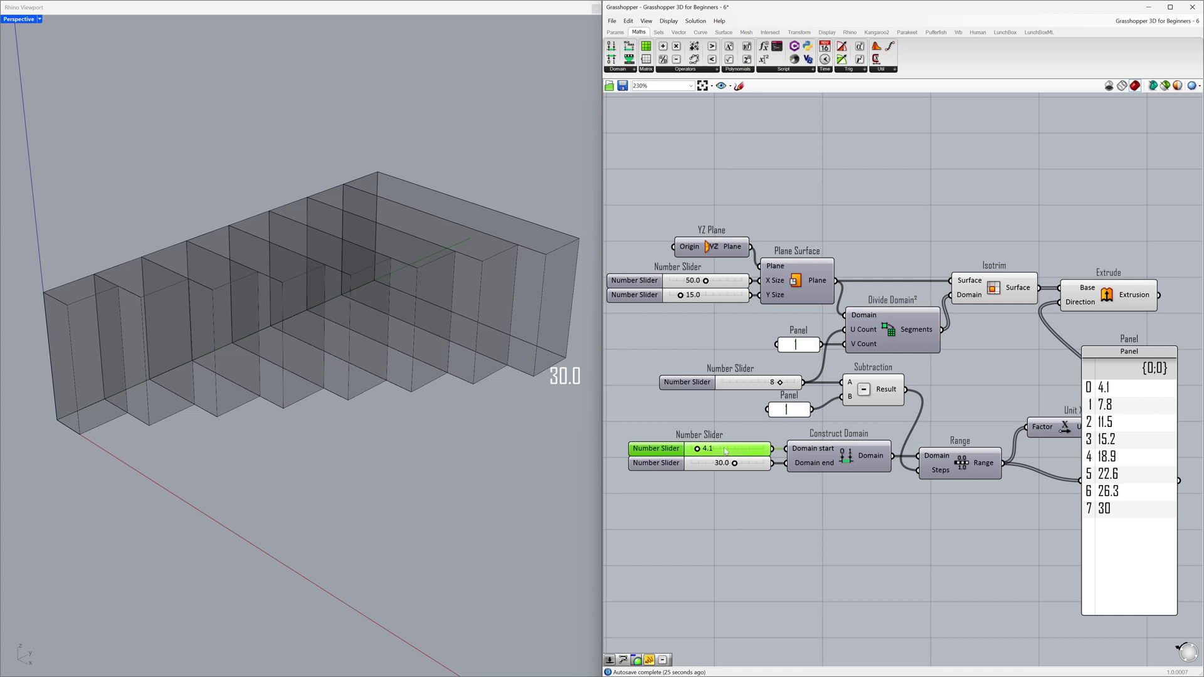
{"action": "type", "text": "4."}
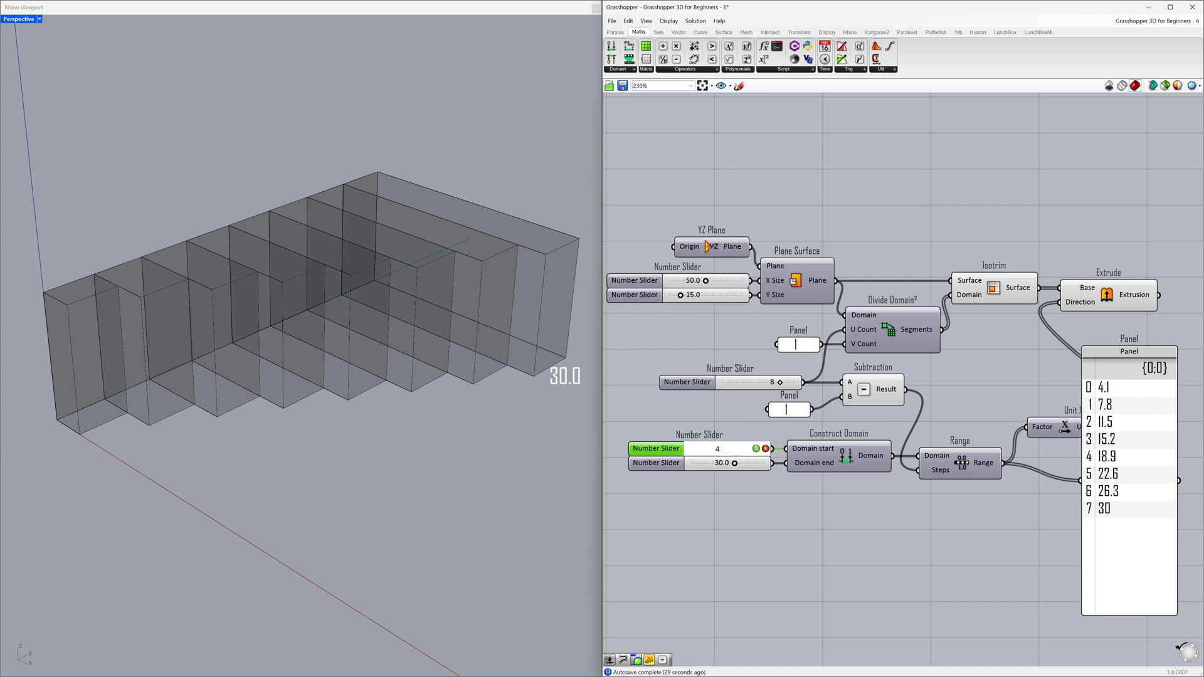
{"action": "left_click", "coordinate": [756, 448]}
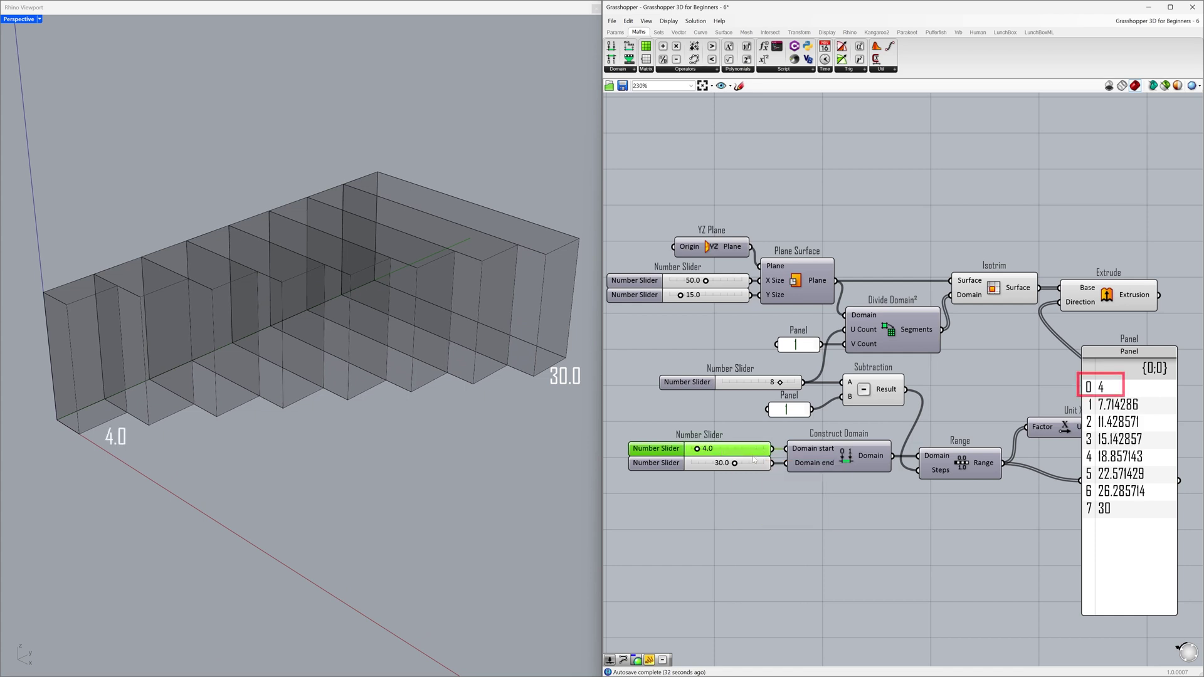
{"action": "left_click", "coordinate": [760, 490]}
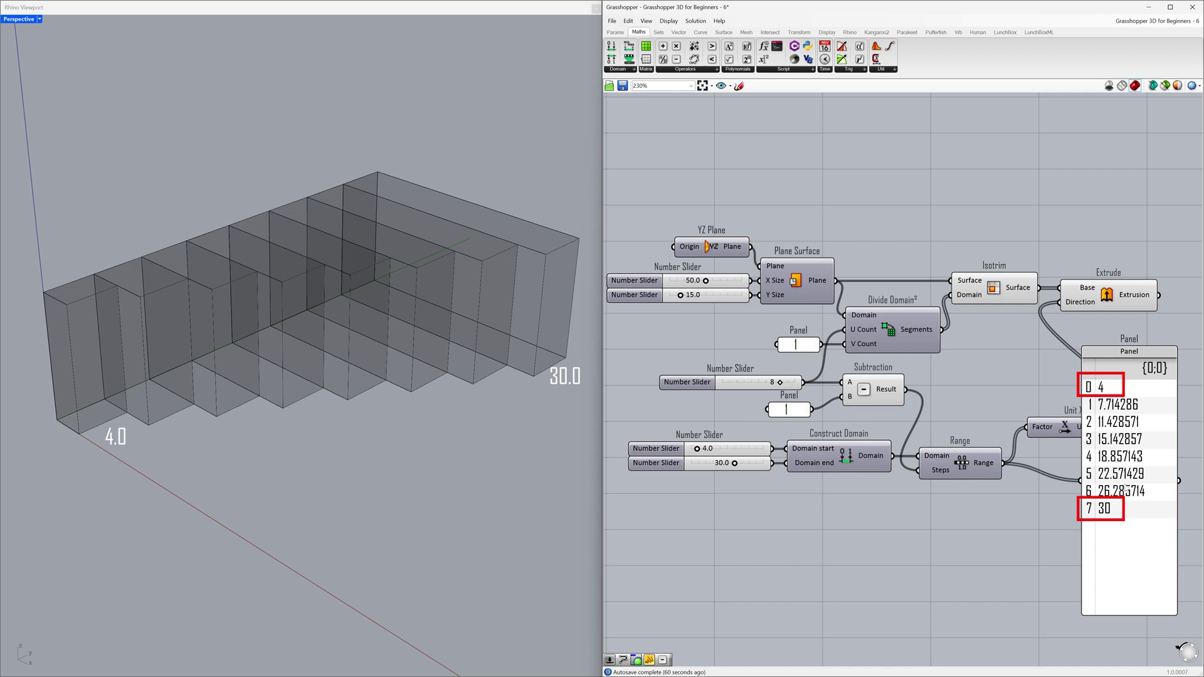
Delete the panel listing the range values and align the Unit X component with Range.
{"action": "left_click", "coordinate": [1126, 490]}
{"action": "key", "text": "Delete"}
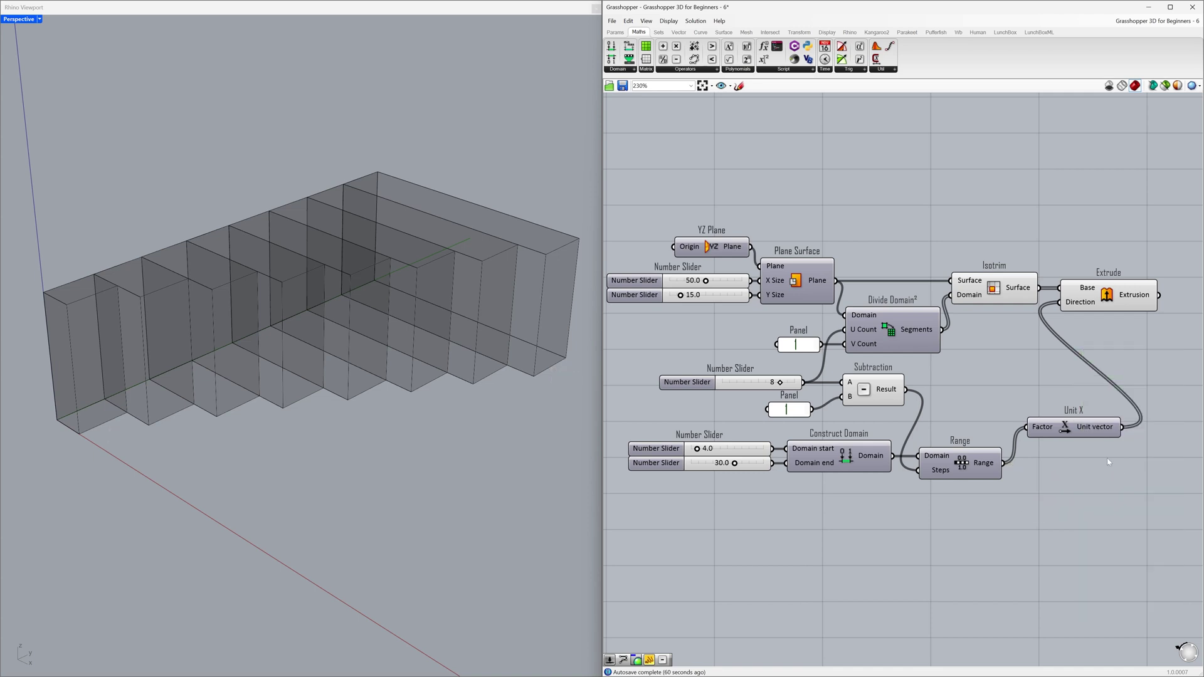
{"action": "left_click_drag", "start_coordinate": [1064, 431], "coordinate": [1055, 466]}
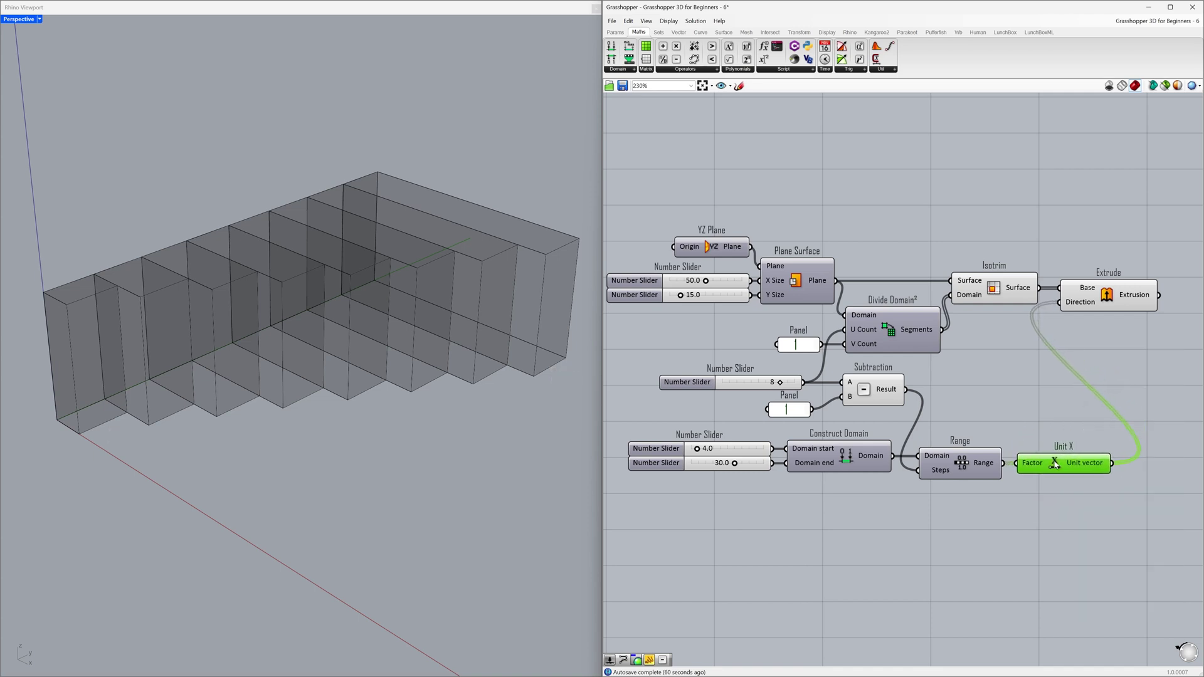
{"action": "left_click", "coordinate": [1019, 409]}
Disable the preview of the Isotrim component.
{"action": "left_click", "coordinate": [996, 289]}
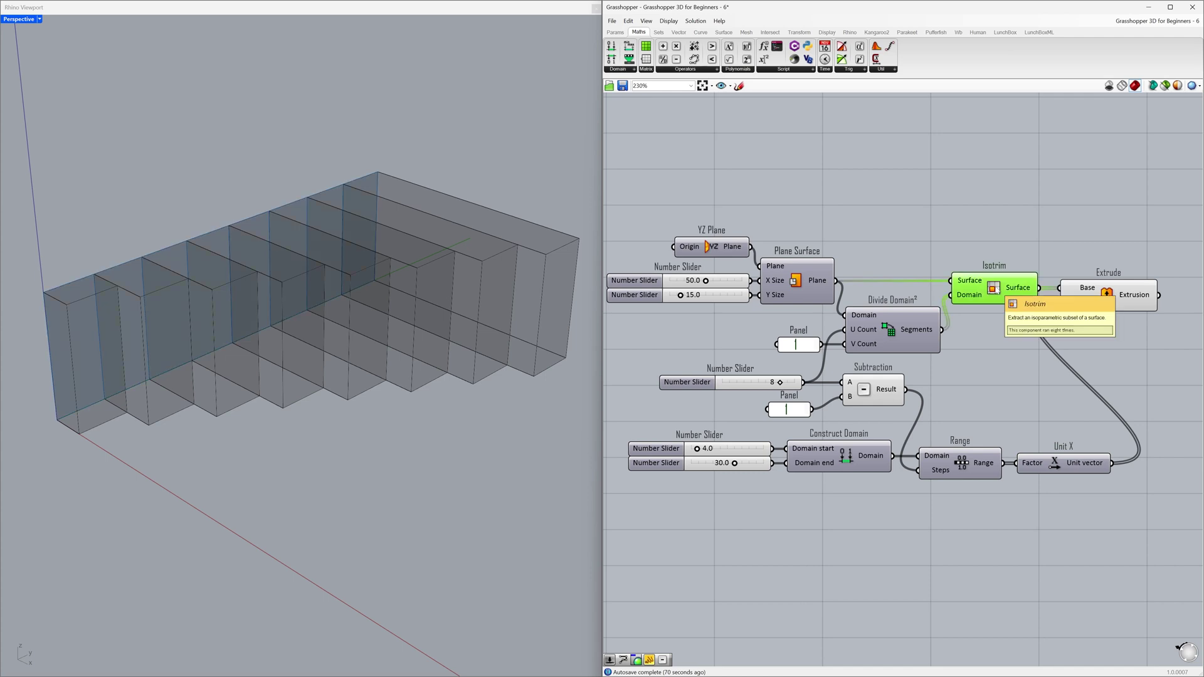
{"action": "key", "text": "ctrl+q"}
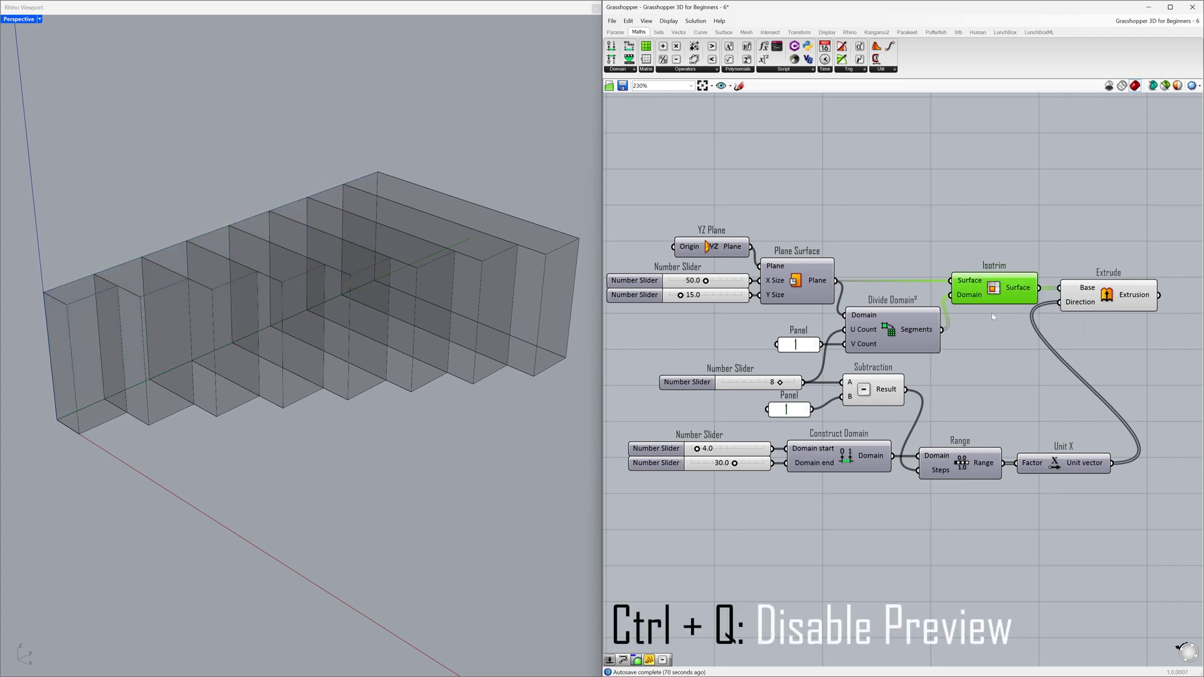
{"action": "left_click", "coordinate": [1041, 339]}
Add a Solid Union component after Extrude and connect the Extrusion output to its Breps input.
{"action": "right_click_drag", "start_coordinate": [1140, 339], "coordinate": [907, 351]}
{"action": "mouse_move", "coordinate": [907, 305]}
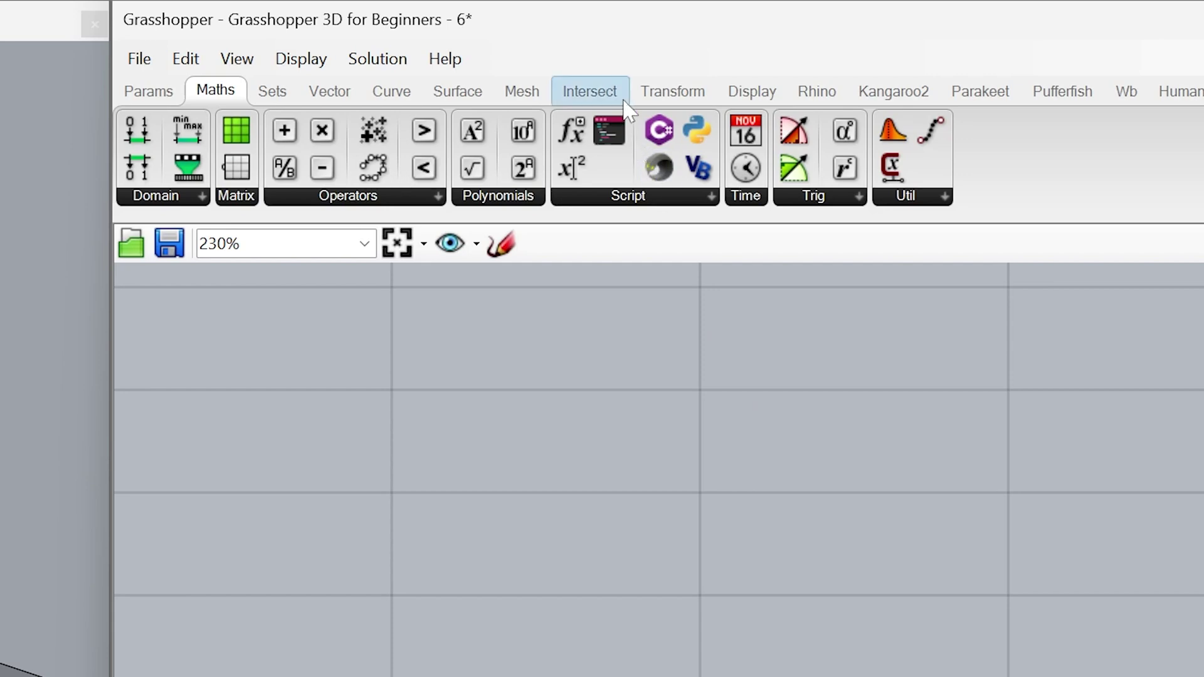
{"action": "left_click", "coordinate": [779, 34]}
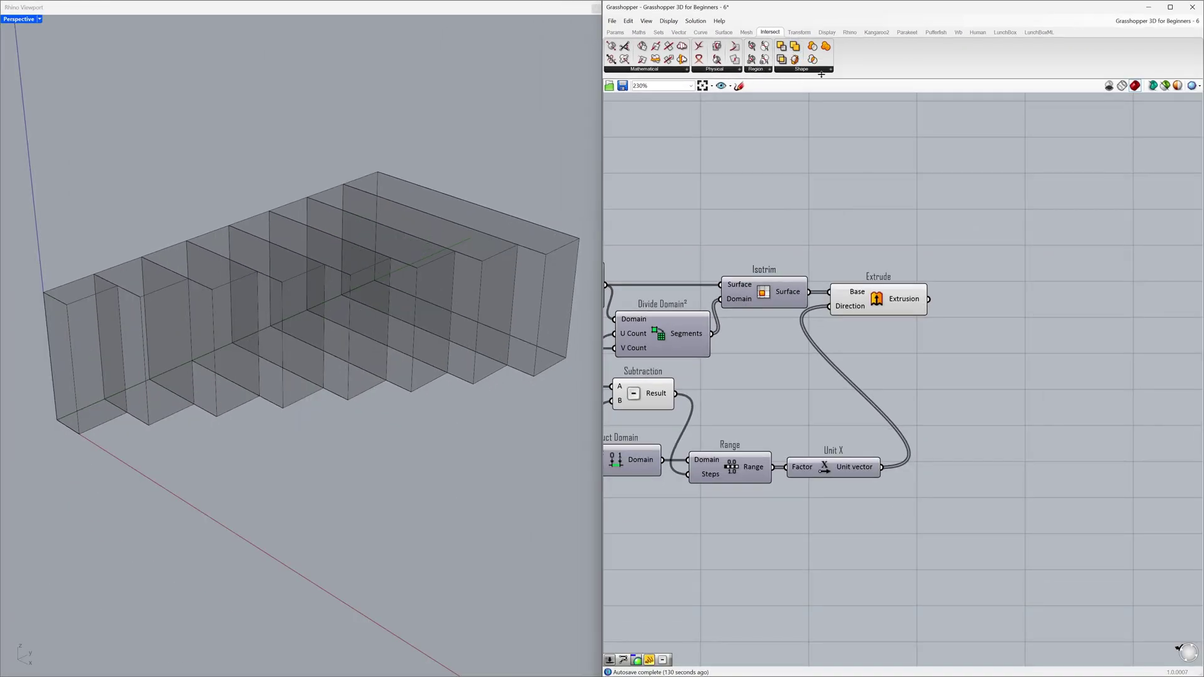
{"action": "left_click_drag", "start_coordinate": [993, 289], "coordinate": [970, 305]}
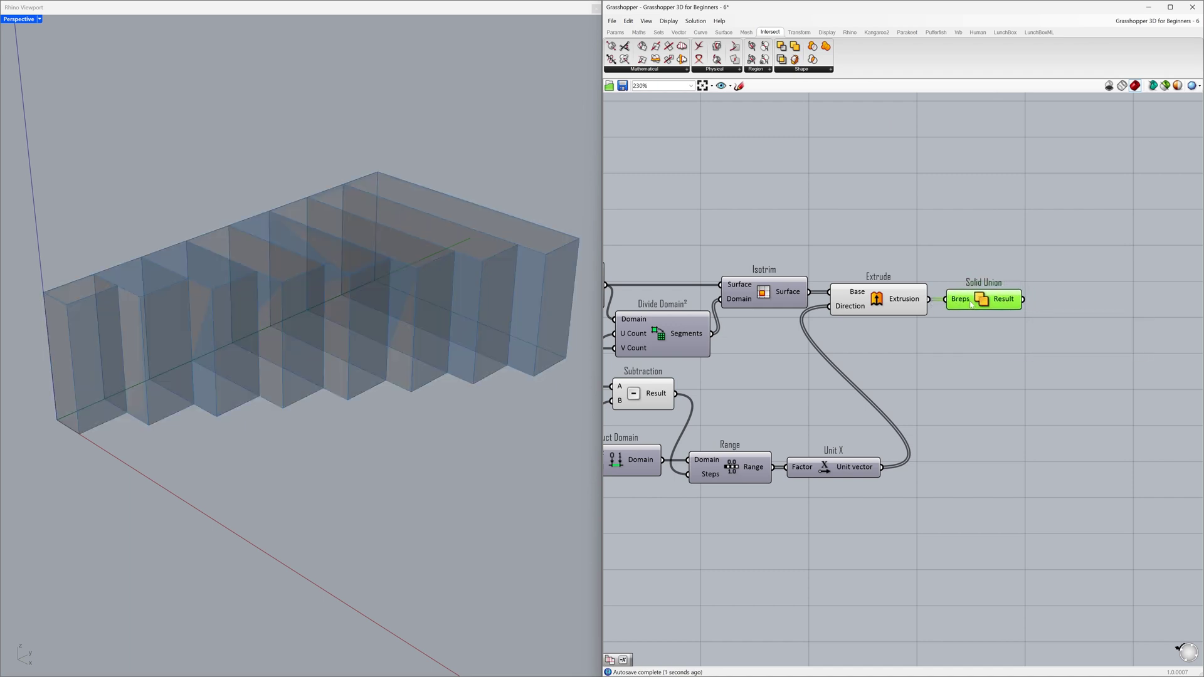
{"action": "mouse_move", "coordinate": [913, 303]}
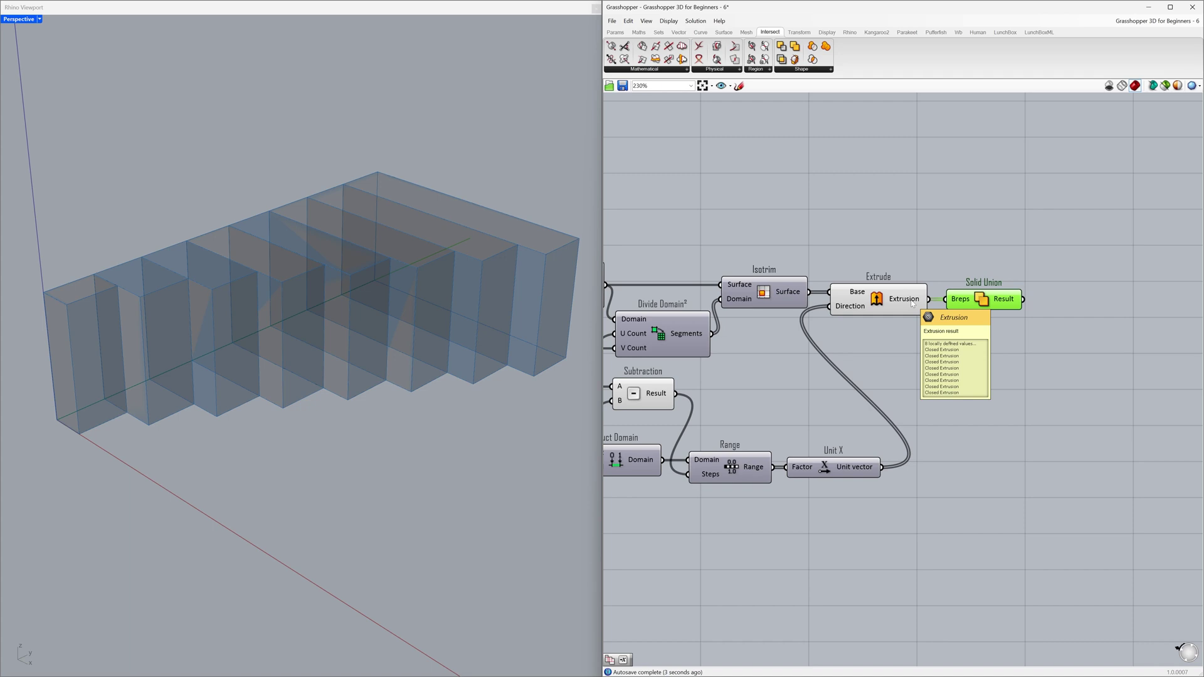
{"action": "mouse_move", "coordinate": [1005, 303]}
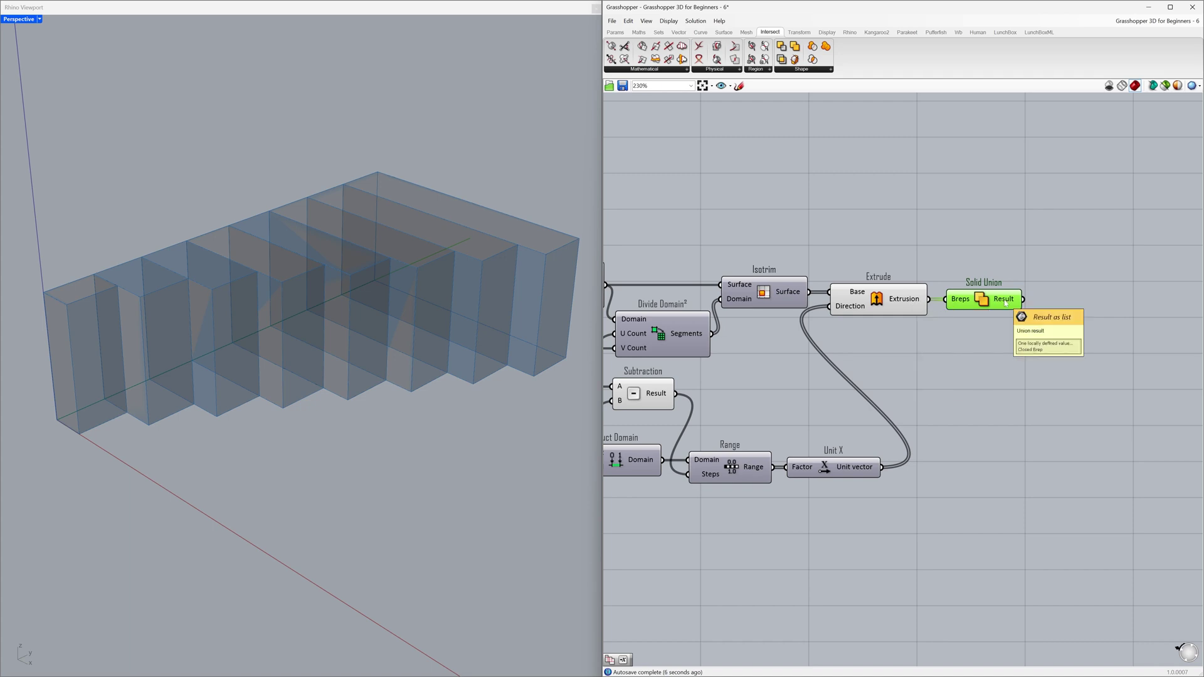
Disable the preview of the Extrude component.
{"action": "left_click", "coordinate": [878, 300]}
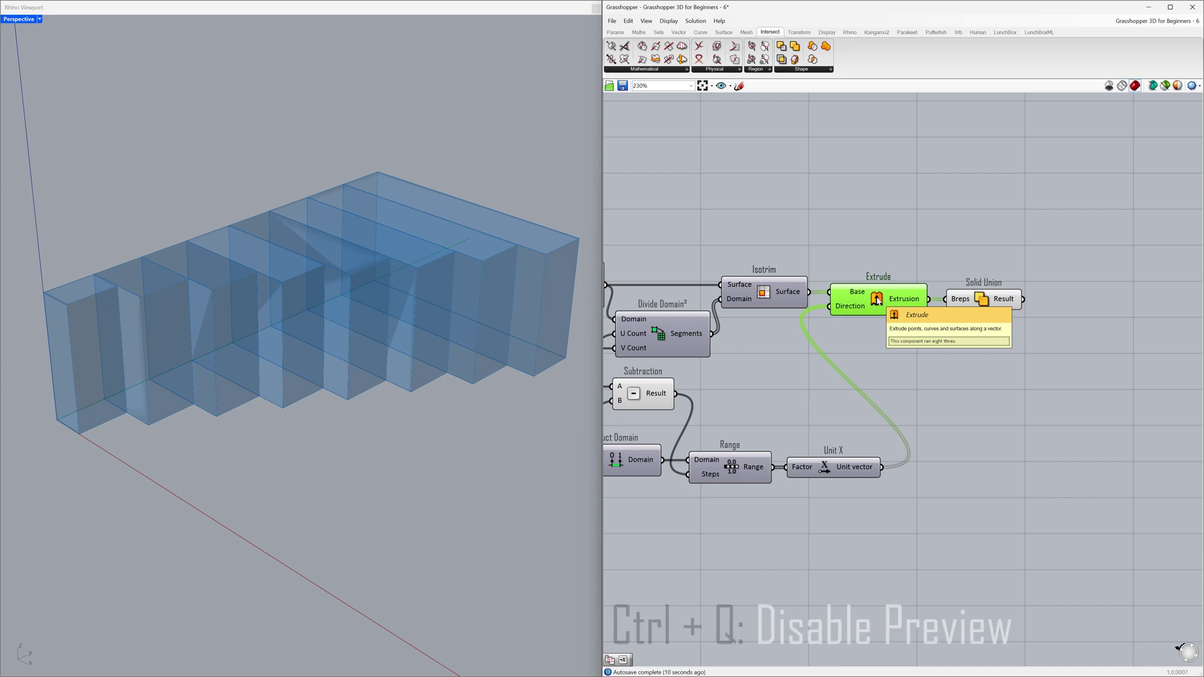
{"action": "key", "text": "ctrl+q"}
{"action": "left_click", "coordinate": [892, 330]}
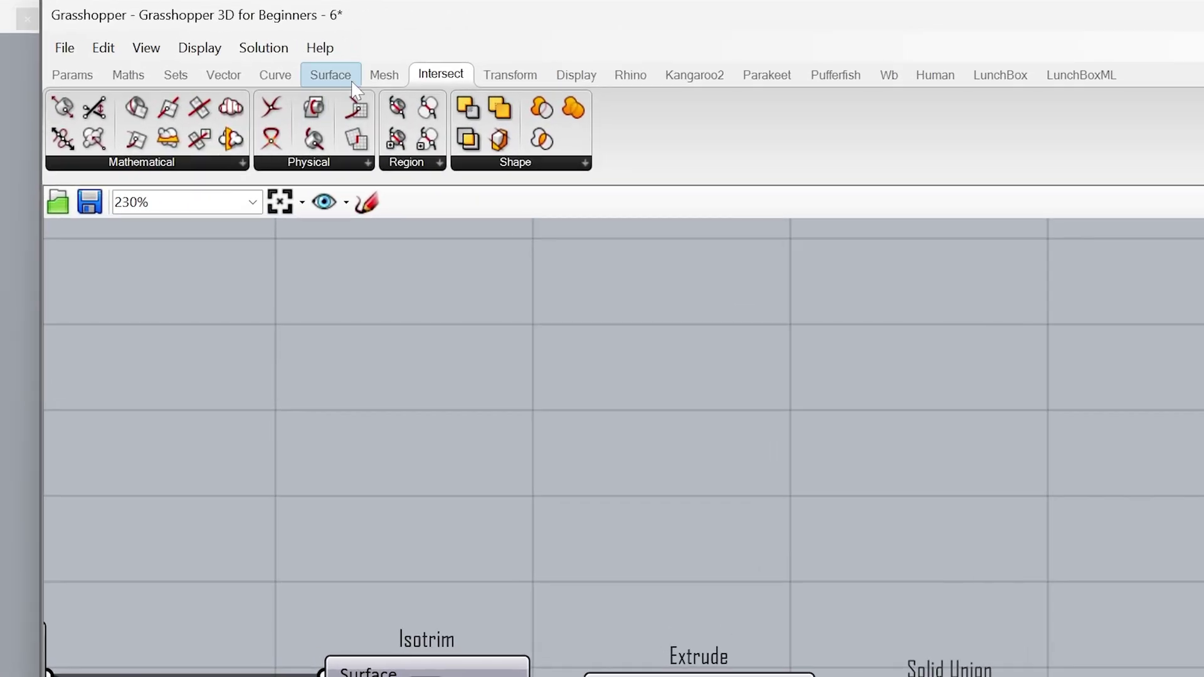
Add a Merge Faces component after Solid Union and connect the Result output to its Brep input.
{"action": "left_click", "coordinate": [730, 34]}
{"action": "left_click", "coordinate": [632, 162]}
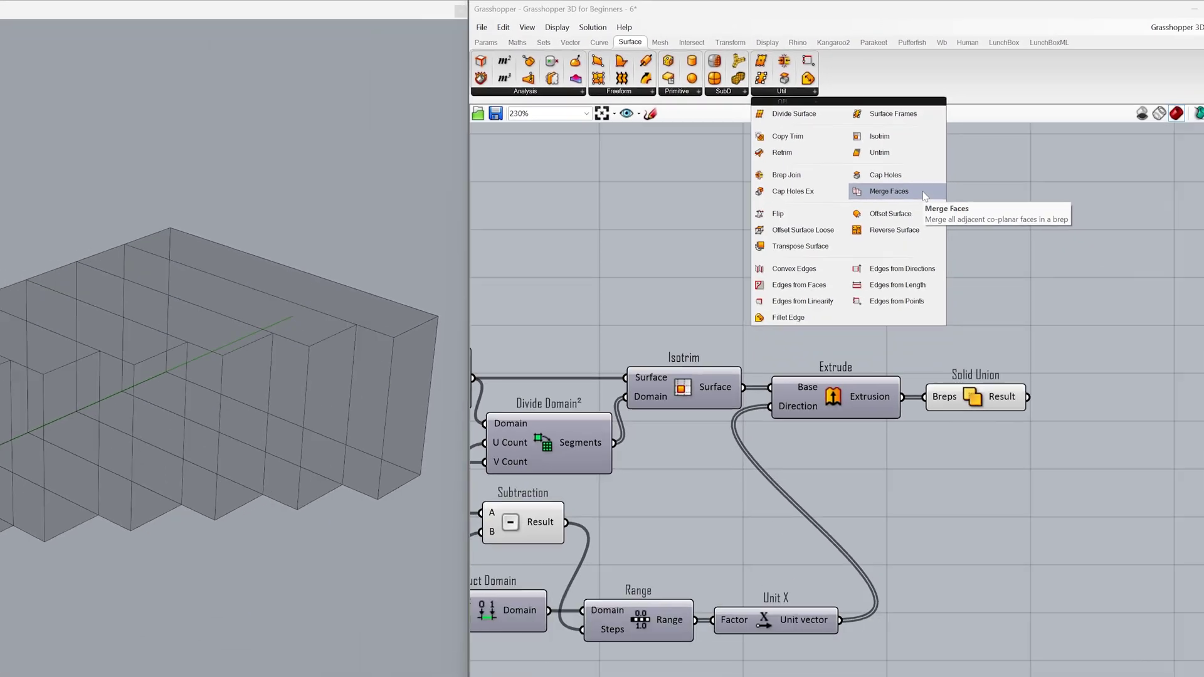
{"action": "left_click", "coordinate": [859, 350]}
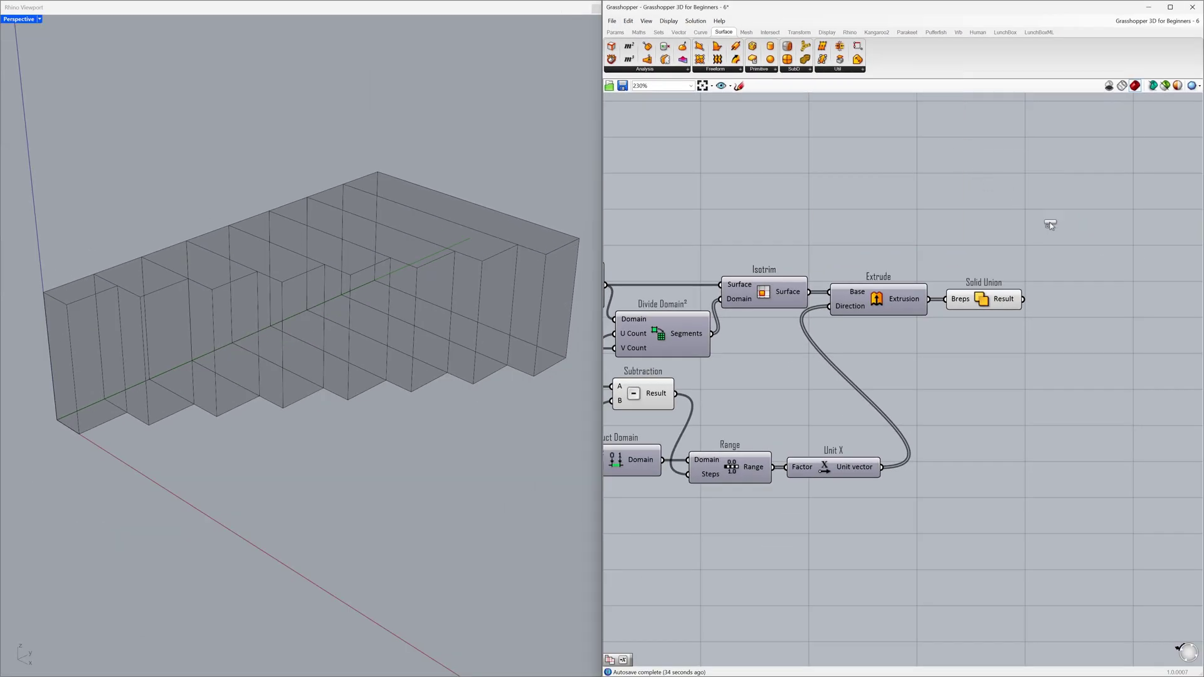
{"action": "left_click", "coordinate": [1088, 297]}
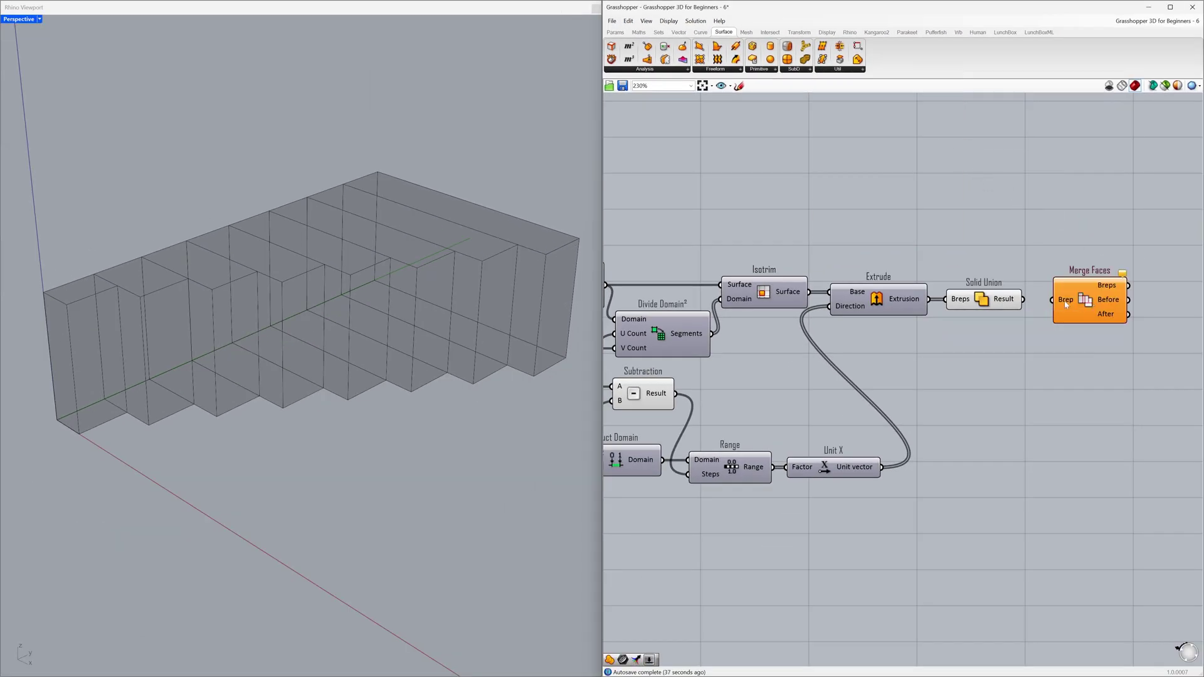
{"action": "left_click_drag", "start_coordinate": [1023, 299], "coordinate": [1059, 301]}
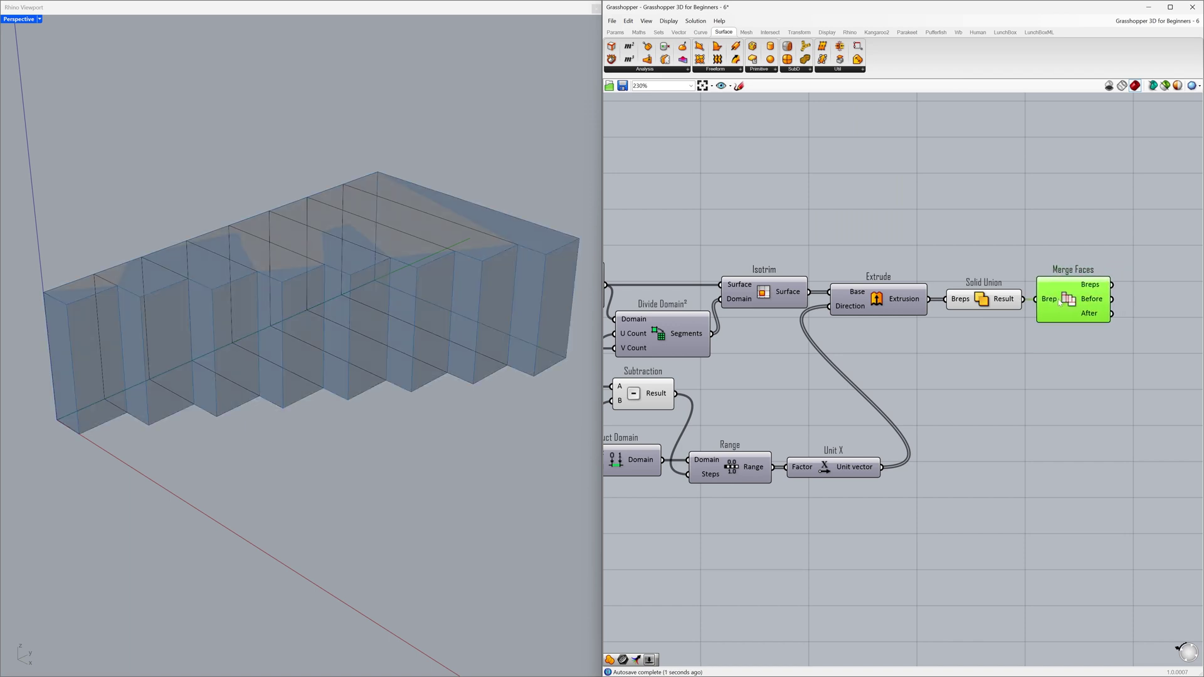
Disable the preview of the Solid Union component.
{"action": "left_click", "coordinate": [986, 302]}
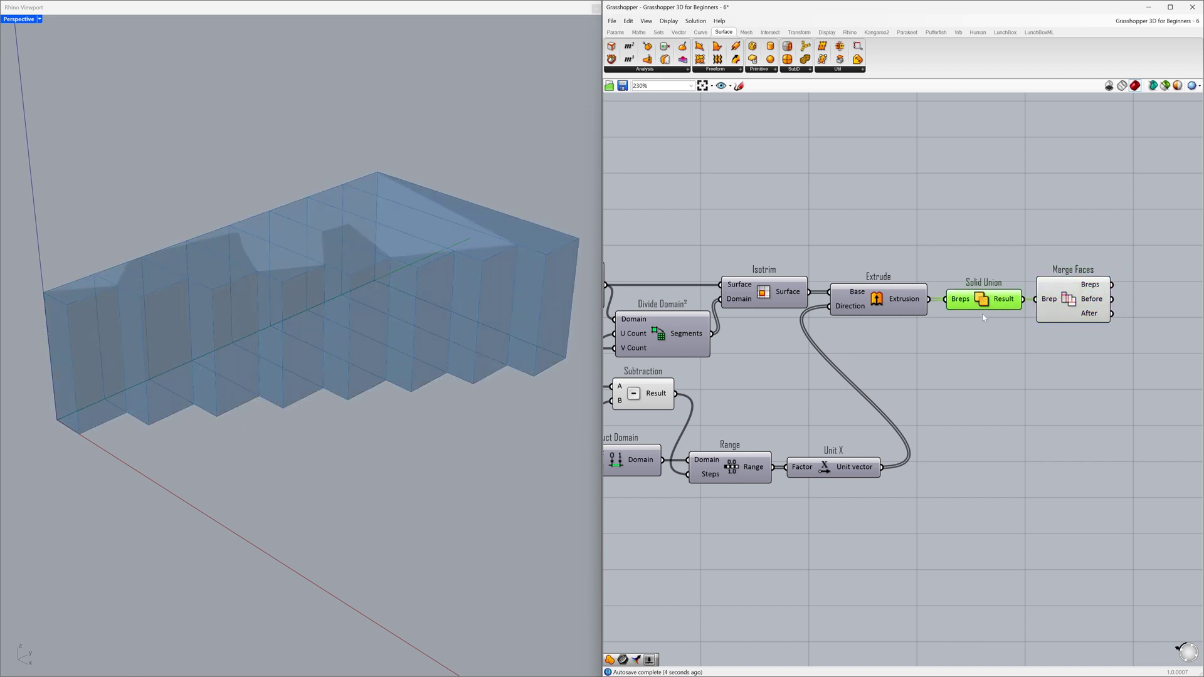
{"action": "key", "text": "ctrl+q"}
{"action": "left_click", "coordinate": [980, 312]}
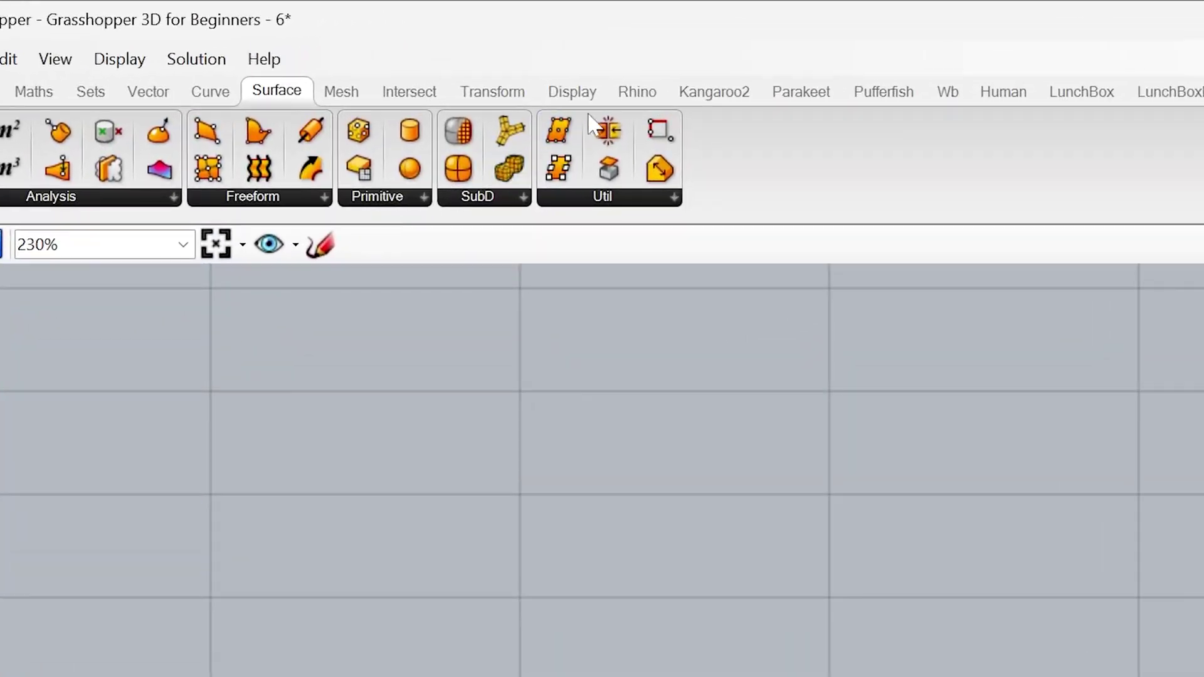
Add a Custom Preview component and connect the Breps output of Merge Faces to its Geometry input.
{"action": "left_click", "coordinate": [834, 34]}
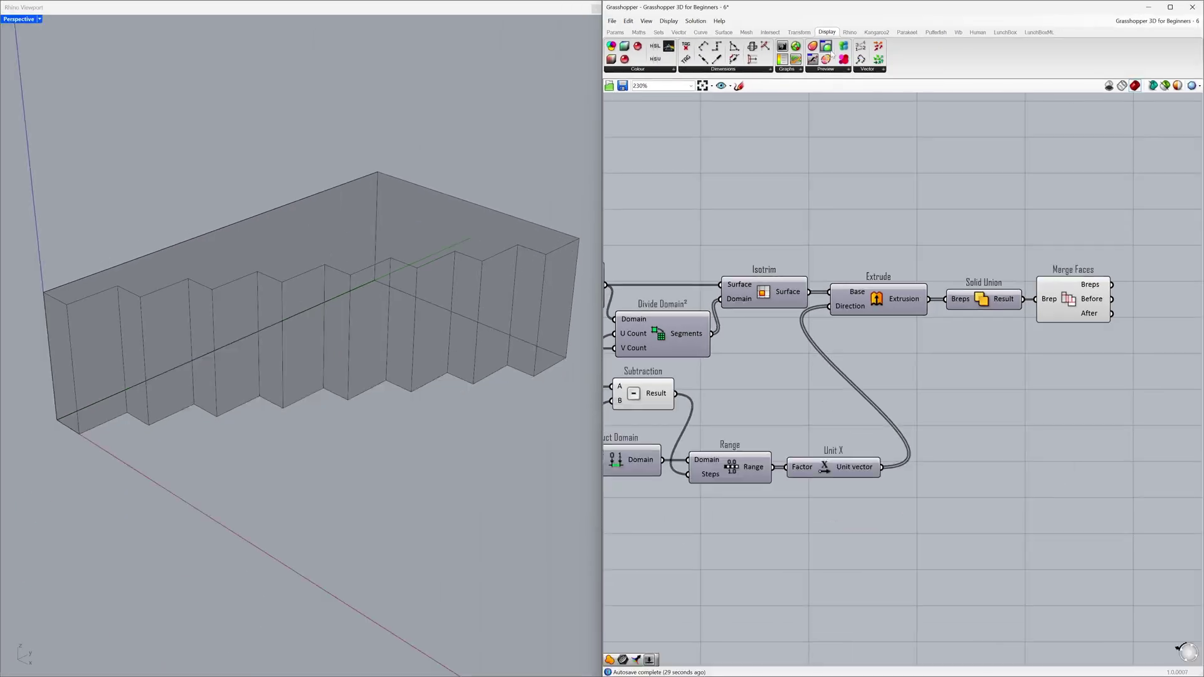
{"action": "left_click_drag", "start_coordinate": [582, 151], "coordinate": [1203, 676]}
{"action": "mouse_move", "coordinate": [1144, 257]}
{"action": "left_mouse_down"}
{"action": "mouse_move", "coordinate": [1164, 317]}
{"action": "mouse_move", "coordinate": [1124, 296]}
{"action": "mouse_move", "coordinate": [1151, 323]}
{"action": "mouse_move", "coordinate": [1151, 345]}
{"action": "left_mouse_up"}
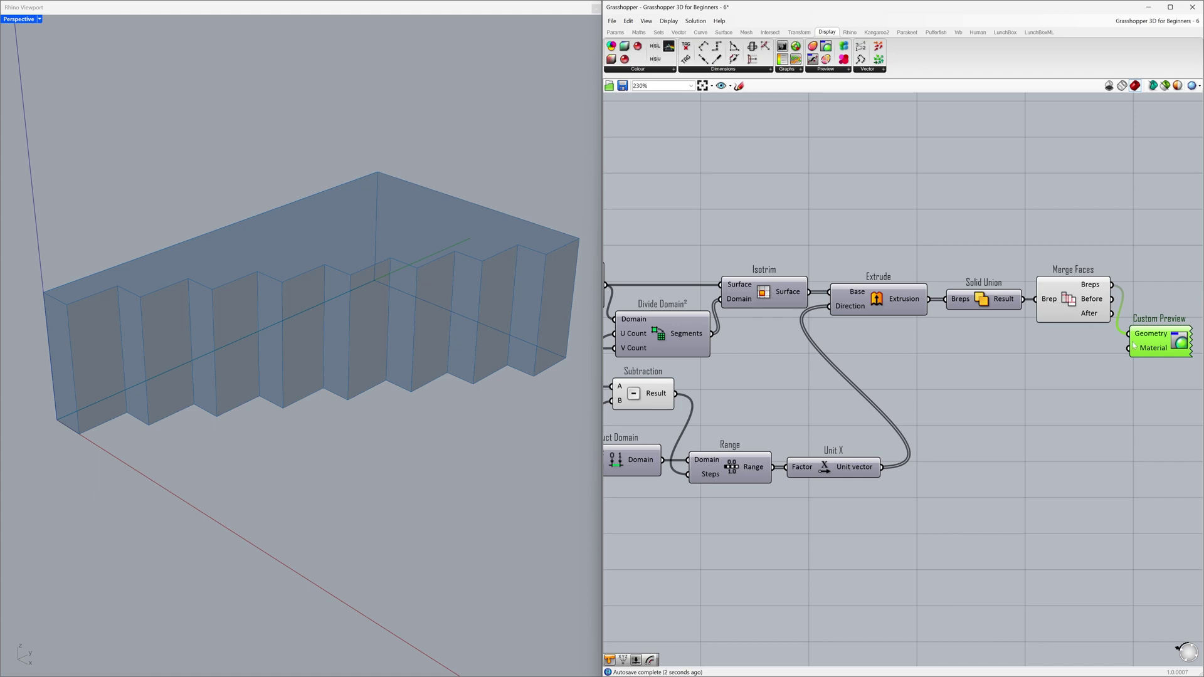
{"action": "left_click", "coordinate": [1079, 344]}
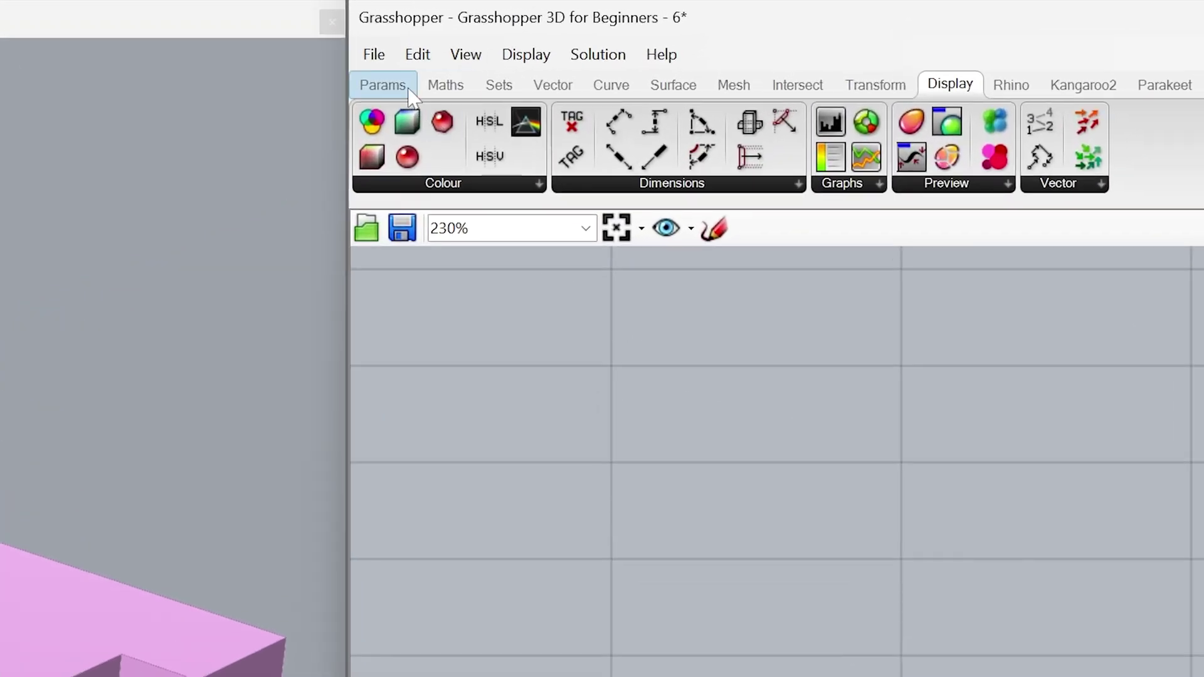
Place a Colour Picker on the canvas below Merge Faces.
{"action": "left_click", "coordinate": [409, 94]}
{"action": "left_click", "coordinate": [811, 185]}
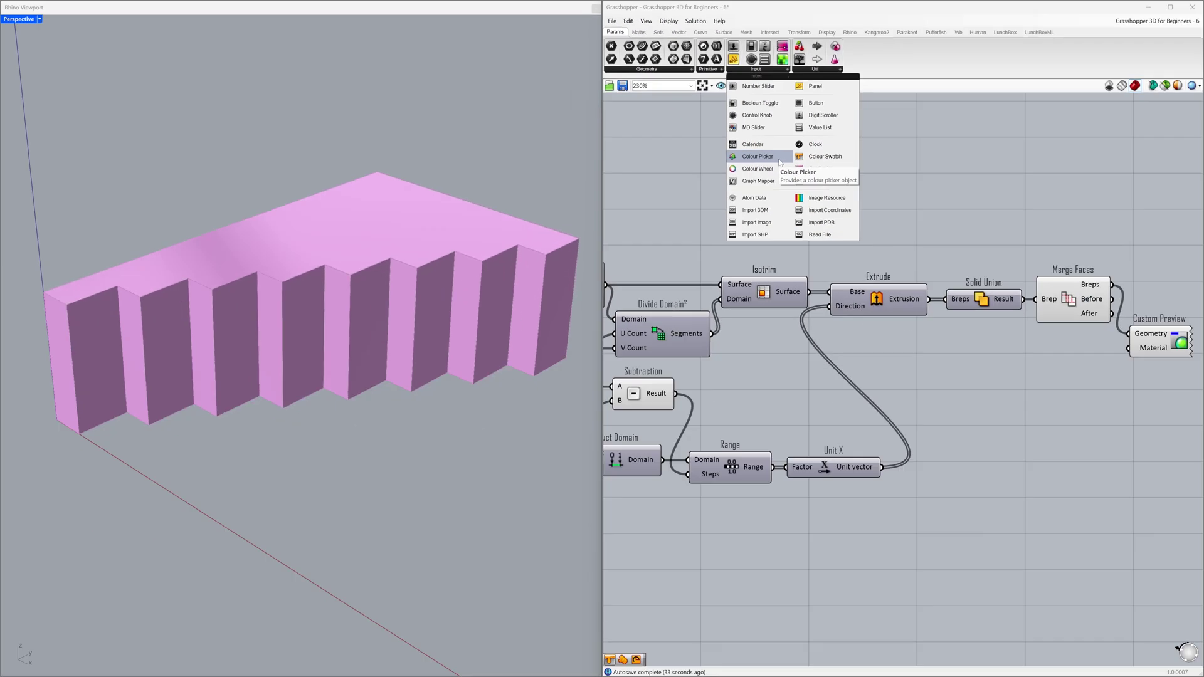
{"action": "left_click", "coordinate": [826, 432]}
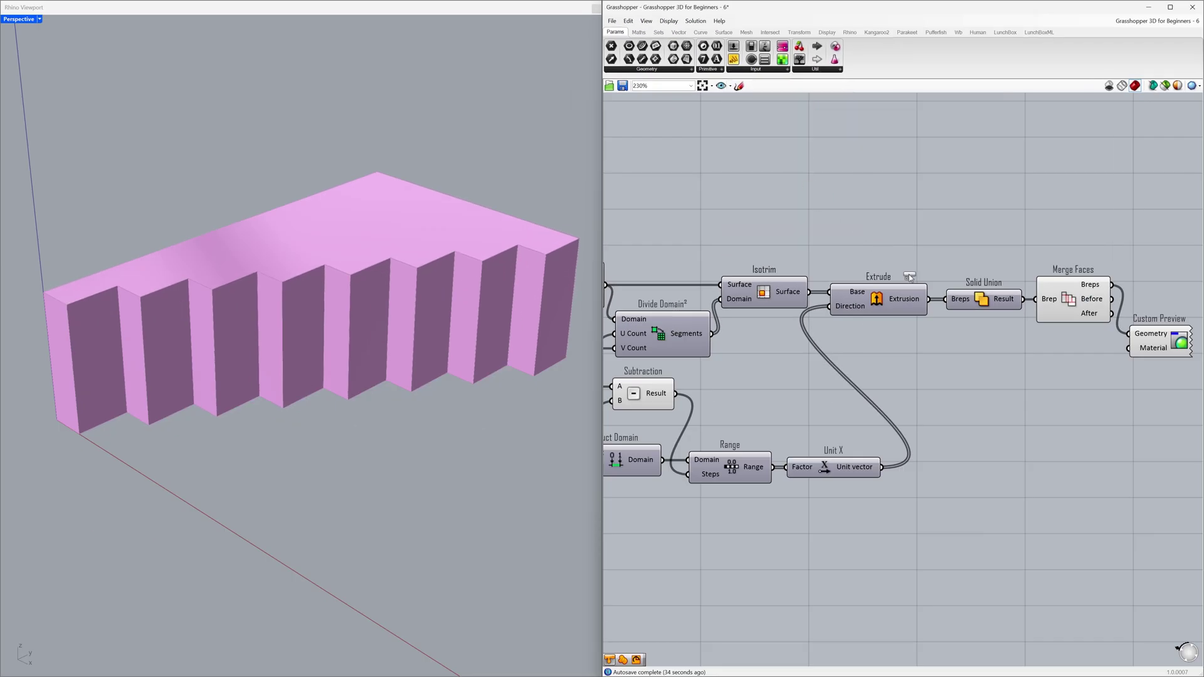
{"action": "left_click", "coordinate": [1047, 451]}
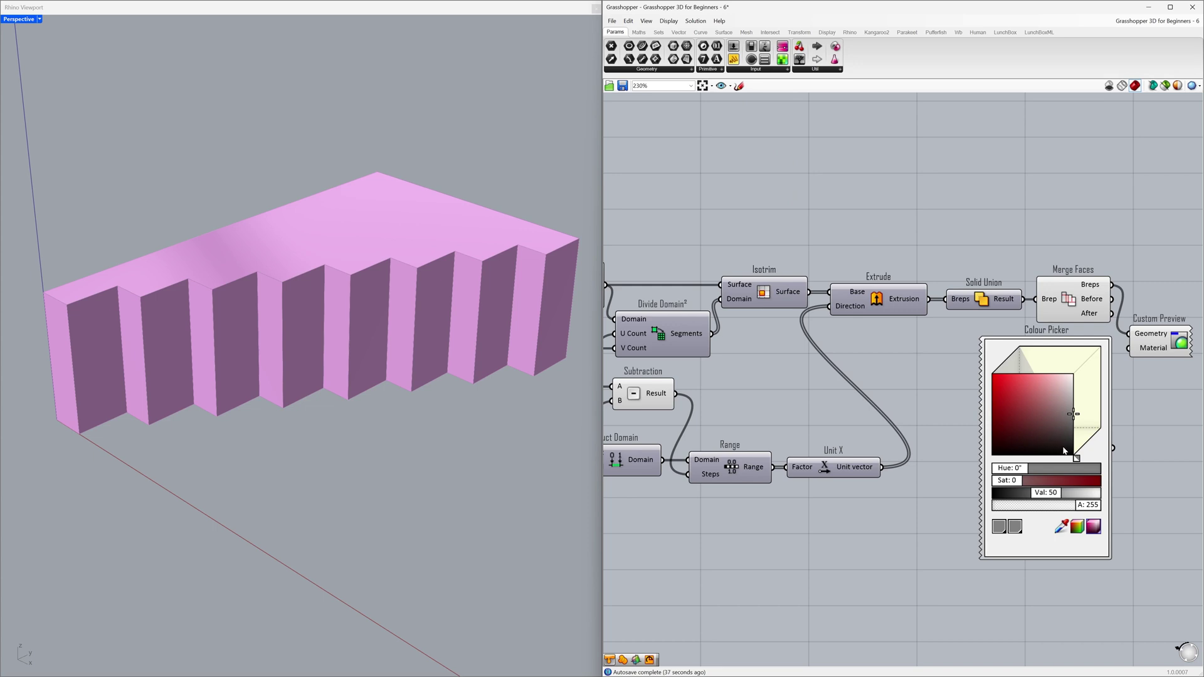
Connect the Colour Picker to the Custom Preview Material input and set a teal of Hue 181°, Sat 24, Val 69.
{"action": "left_click_drag", "start_coordinate": [1112, 447], "coordinate": [1027, 411]}
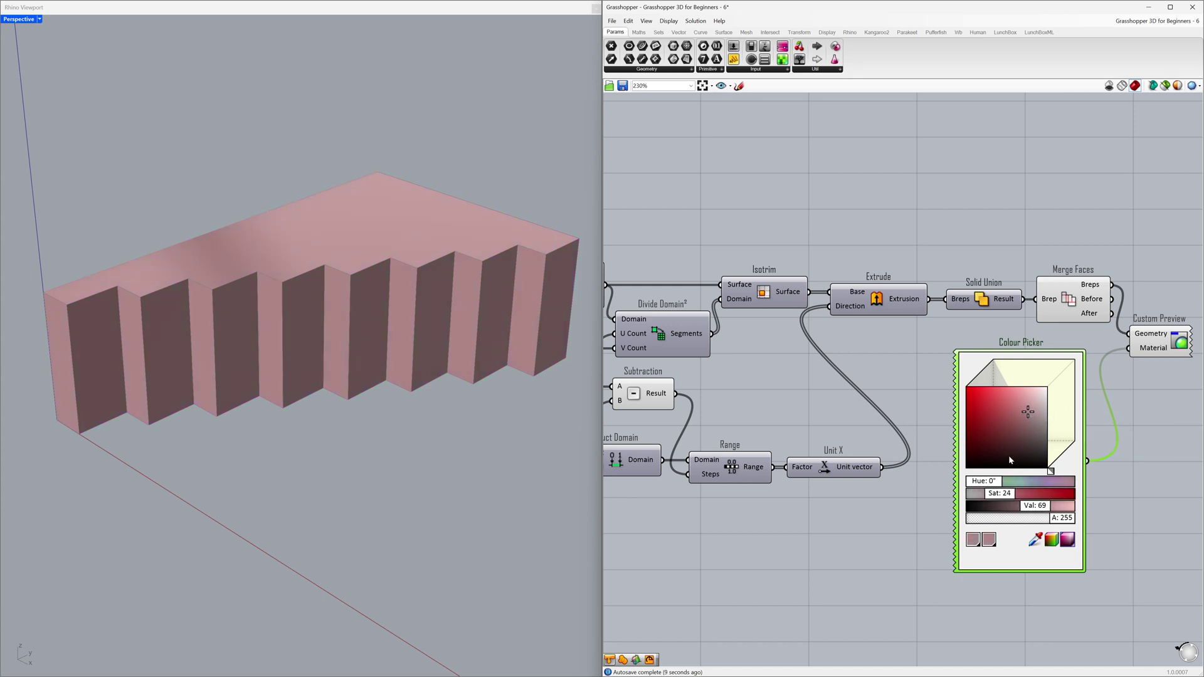
{"action": "mouse_move", "coordinate": [993, 484]}
{"action": "left_mouse_down"}
{"action": "mouse_move", "coordinate": [1026, 486]}
{"action": "mouse_move", "coordinate": [1000, 485]}
{"action": "left_mouse_up"}
{"action": "left_click", "coordinate": [937, 468]}
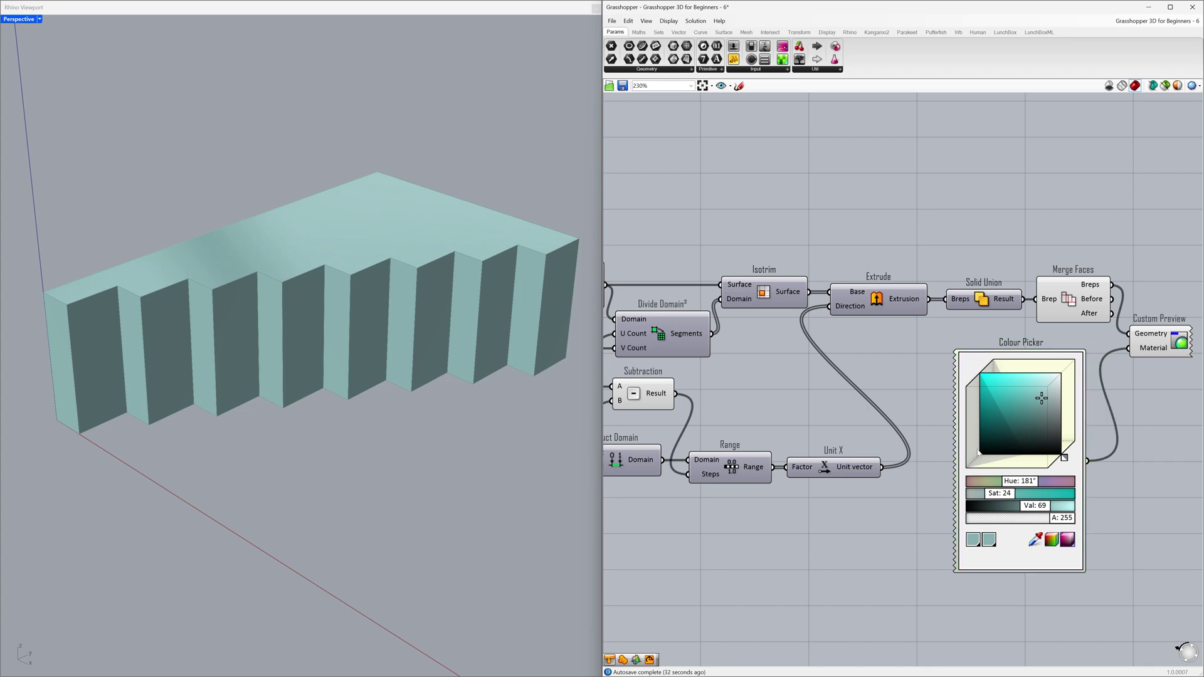
Bake the Custom Preview Geometry to the Default layer with the default attributes.
{"action": "right_click_drag", "start_coordinate": [1126, 367], "coordinate": [911, 369]}
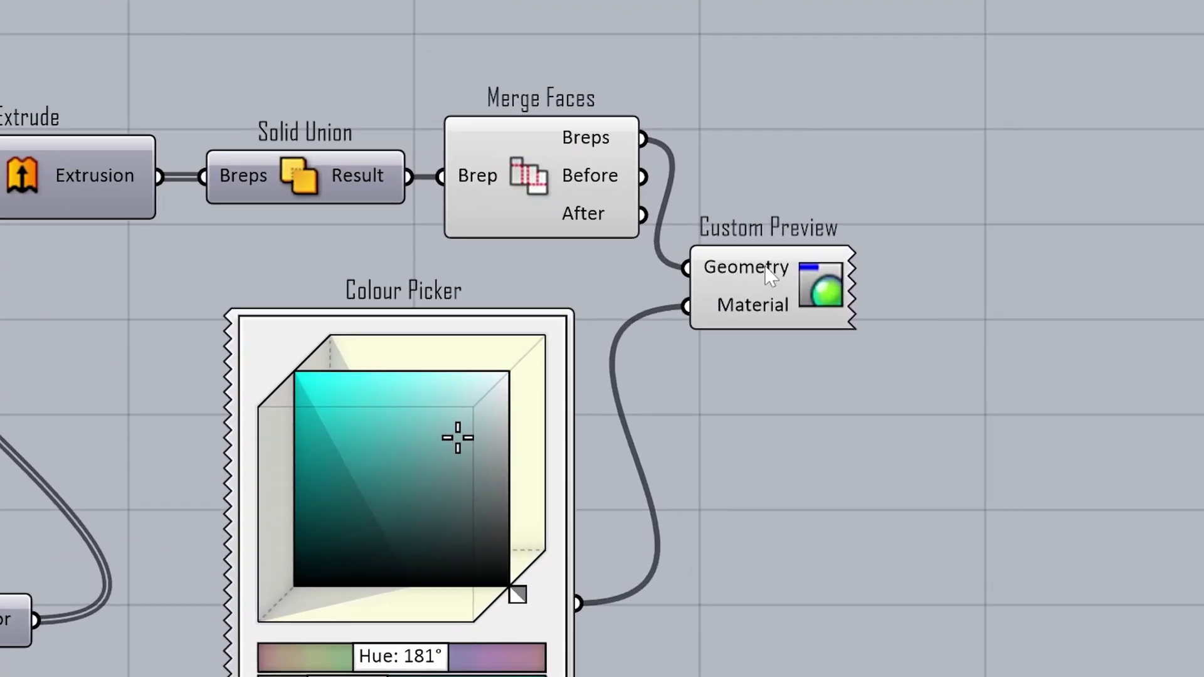
{"action": "mouse_move", "coordinate": [941, 336]}
{"action": "right_click", "coordinate": [770, 275]}
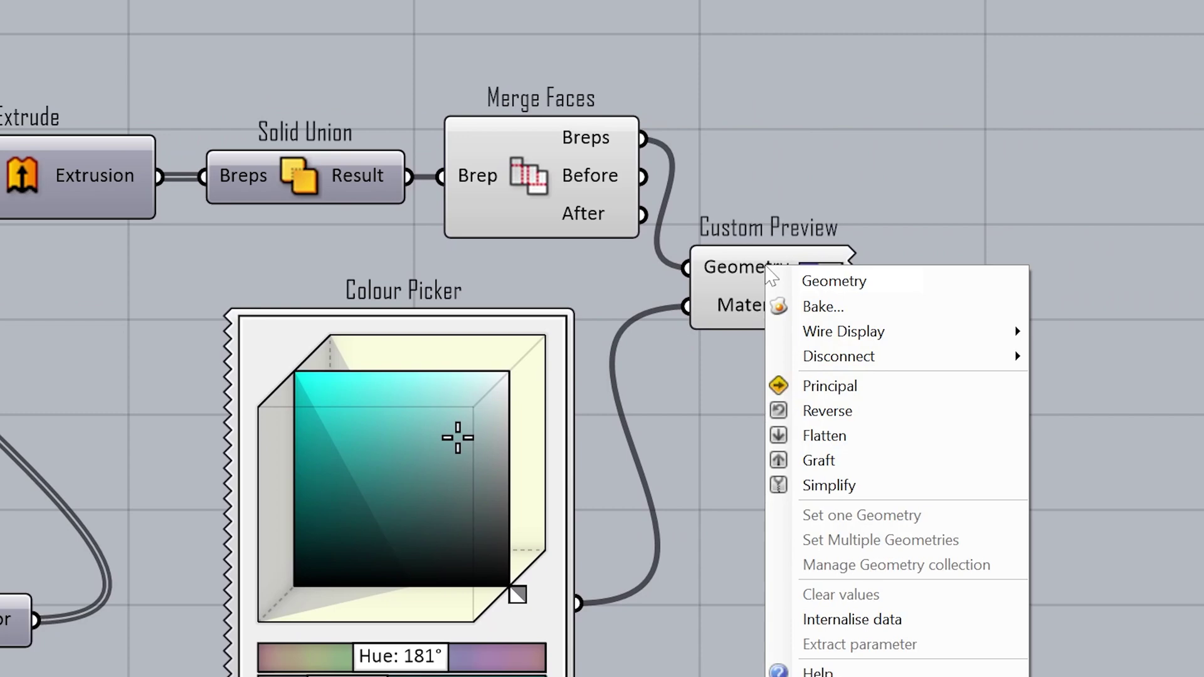
{"action": "left_click", "coordinate": [897, 312]}
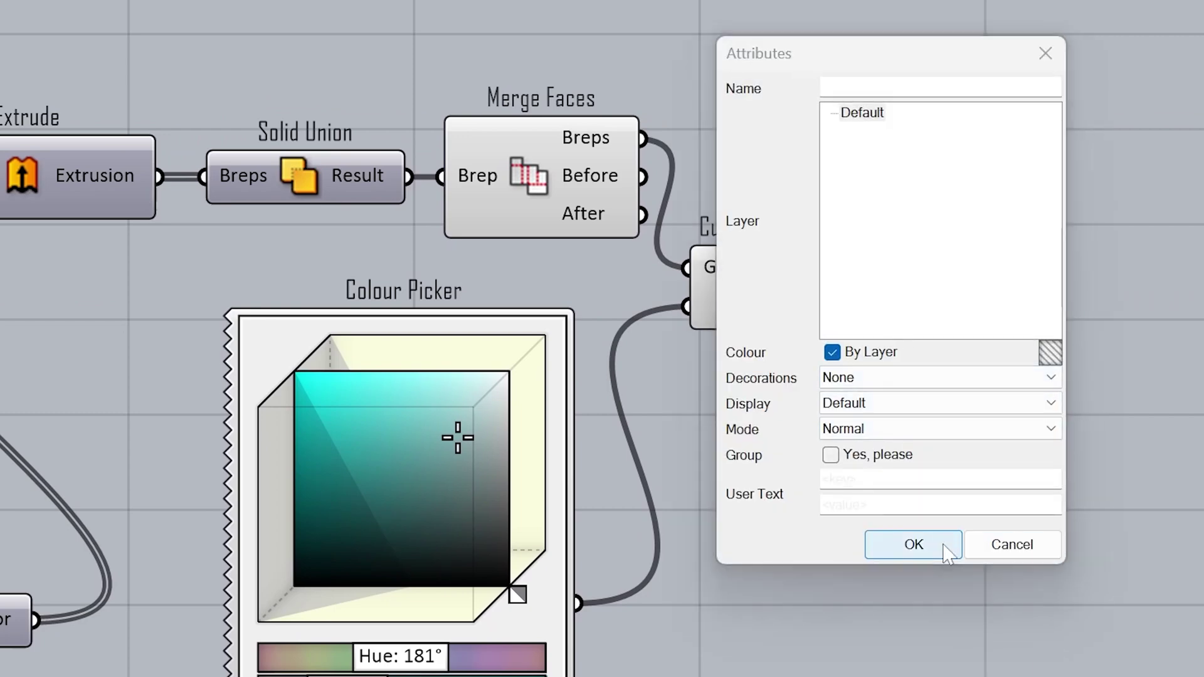
{"action": "left_click", "coordinate": [944, 546]}
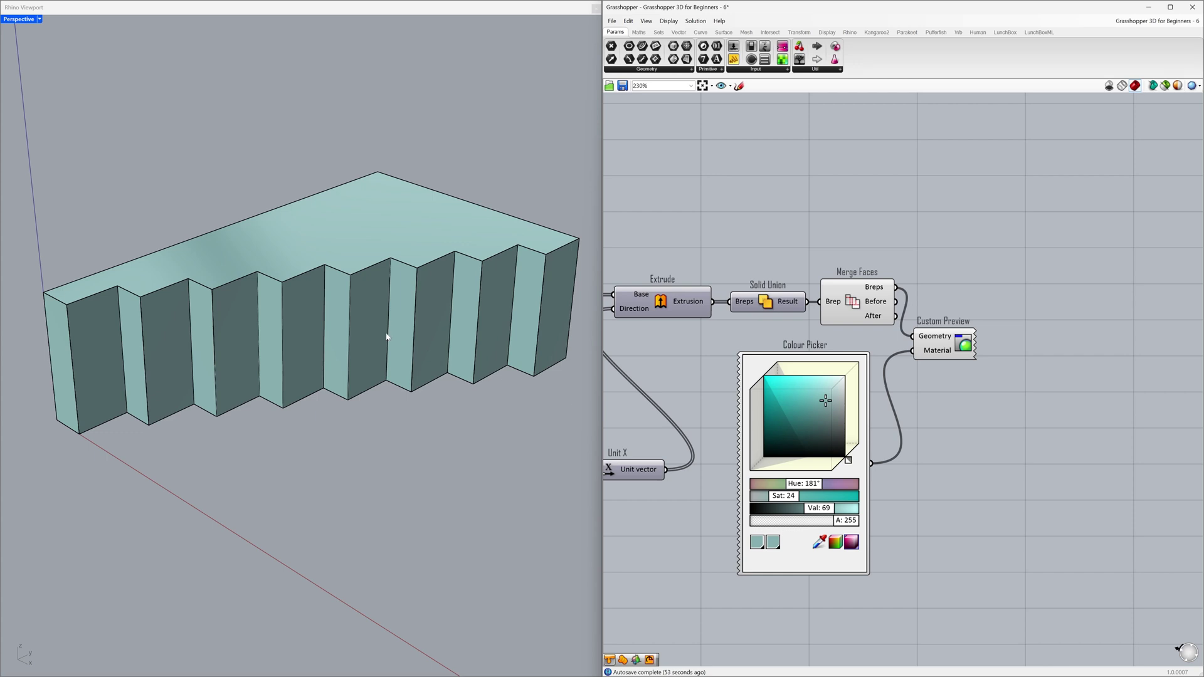
Move the baked solid along the Y axis, clear of the Grasshopper preview, and deselect it.
{"action": "left_click", "coordinate": [350, 317]}
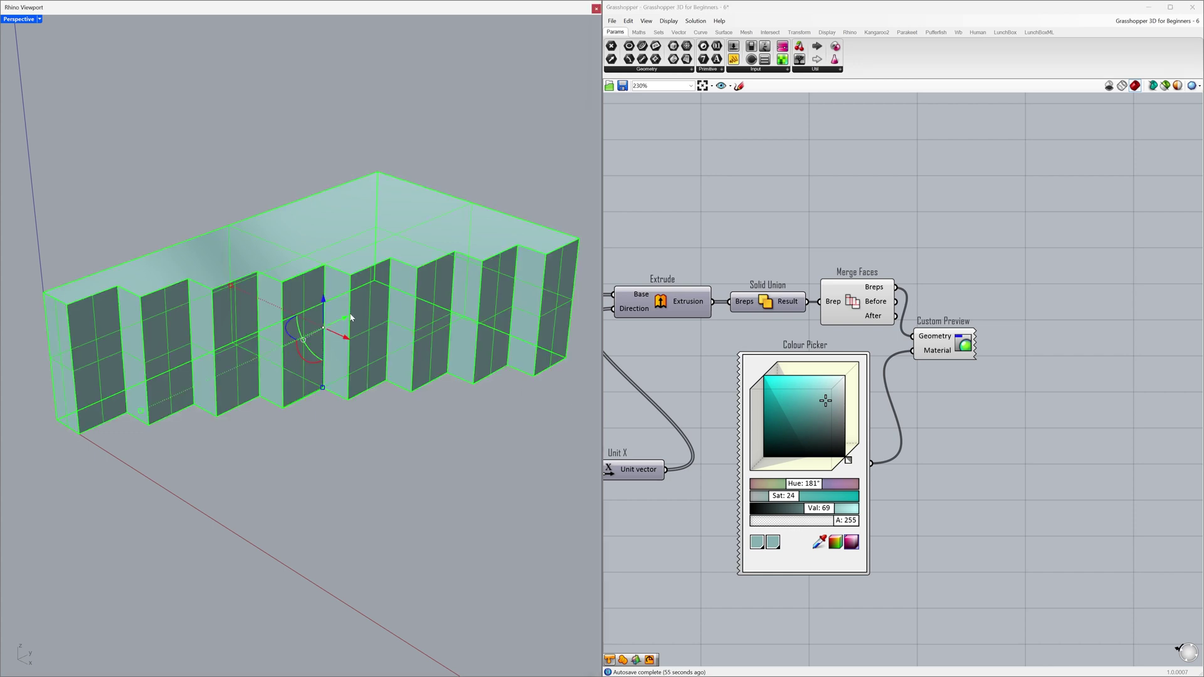
{"action": "scroll", "coordinate": [355, 320], "scroll_direction": "down", "scroll_amount": 5}
{"action": "left_click_drag", "start_coordinate": [363, 321], "coordinate": [573, 252]}
{"action": "left_click", "coordinate": [524, 314]}
{"action": "right_click_drag", "start_coordinate": [523, 314], "coordinate": [402, 354], "text": "shift"}
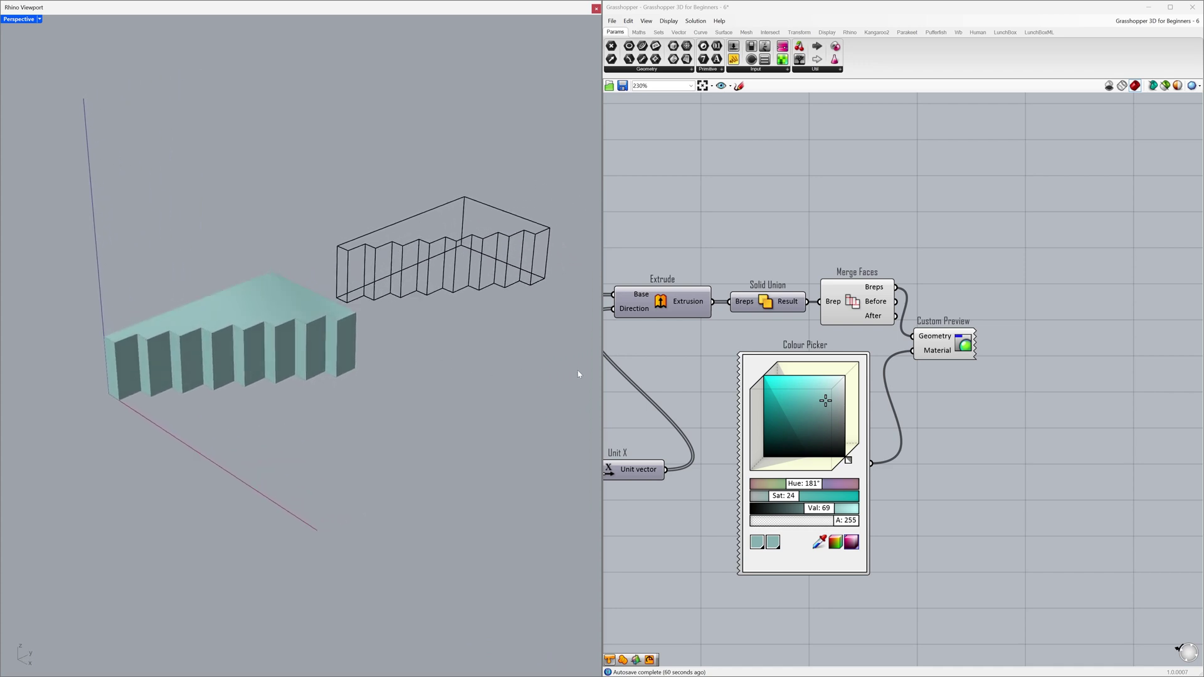
Set the U Count slider to 5, the Plane Surface Y Size to 38.0 and the Domain end to 20.4.
{"action": "right_click_drag", "start_coordinate": [651, 369], "coordinate": [1102, 362]}
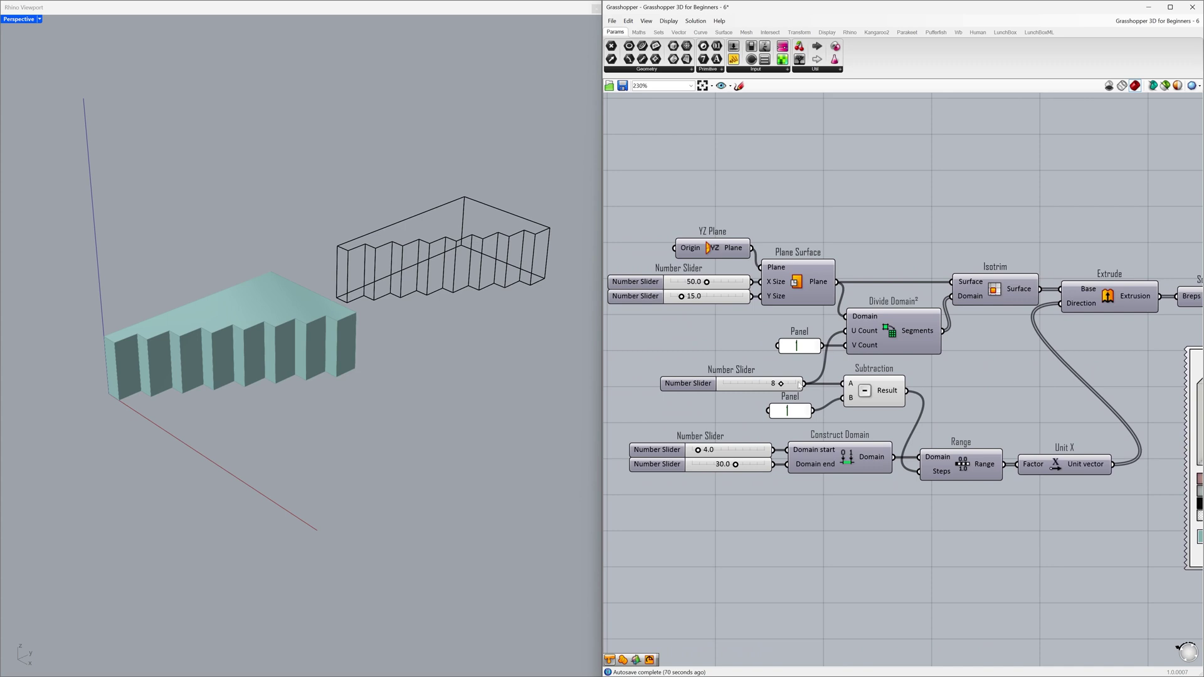
{"action": "left_click_drag", "start_coordinate": [780, 383], "coordinate": [760, 384]}
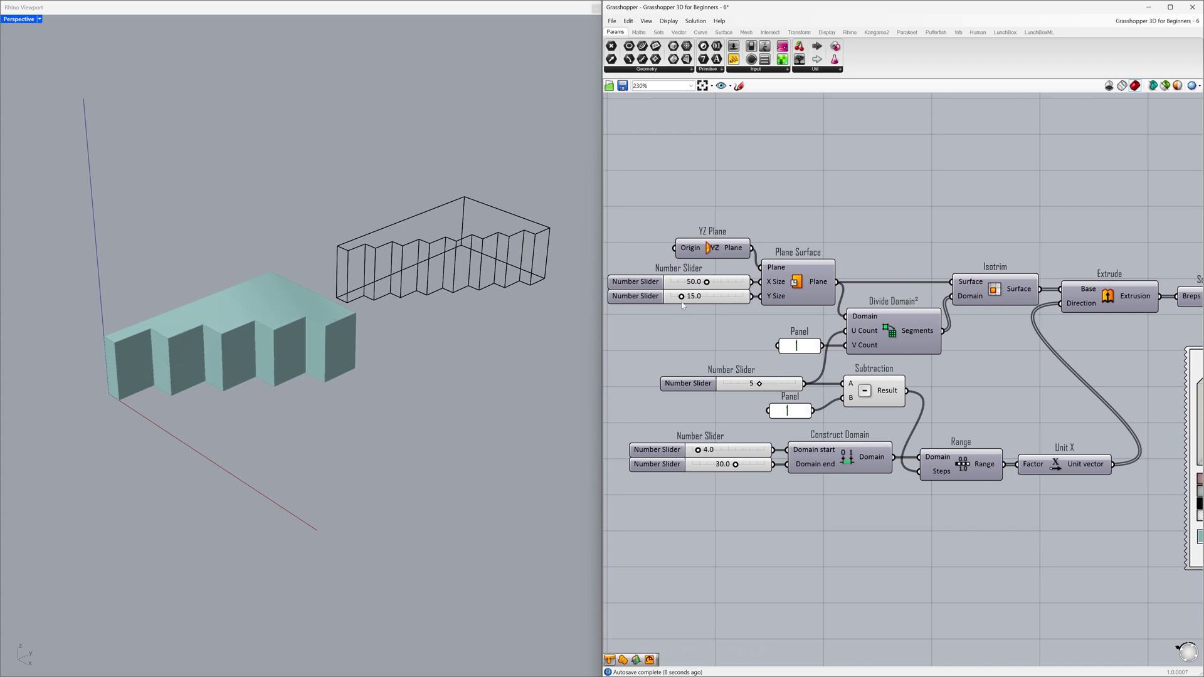
{"action": "left_click_drag", "start_coordinate": [681, 297], "coordinate": [697, 297]}
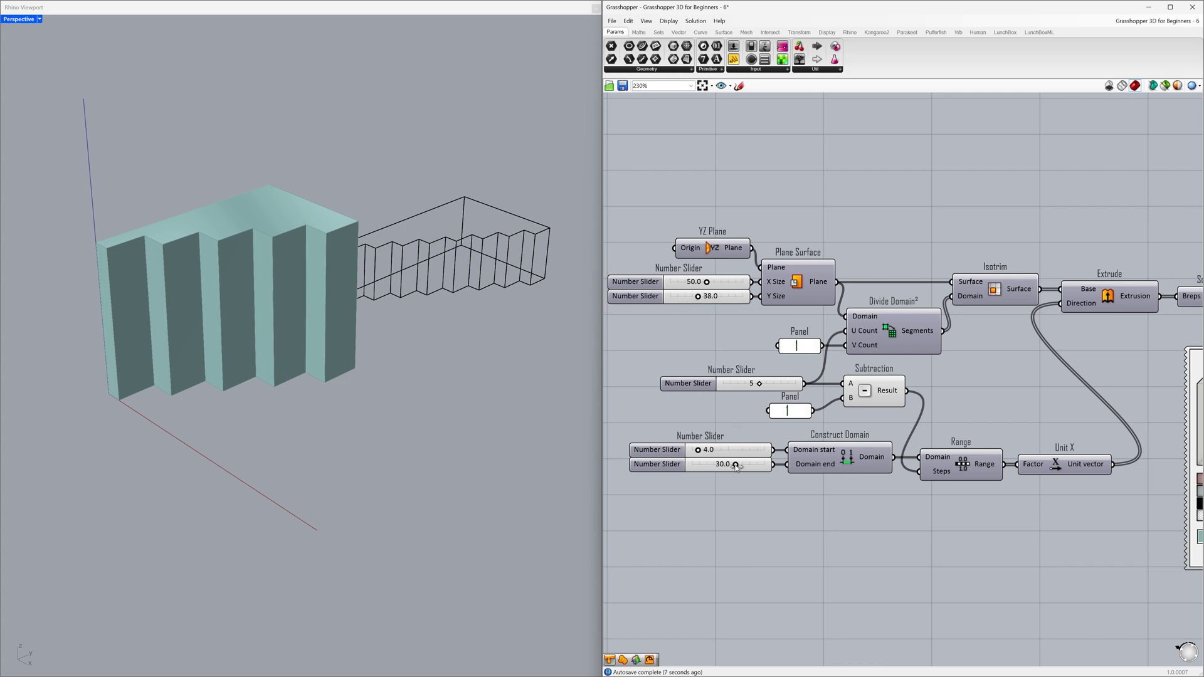
{"action": "left_click_drag", "start_coordinate": [735, 465], "coordinate": [721, 465]}
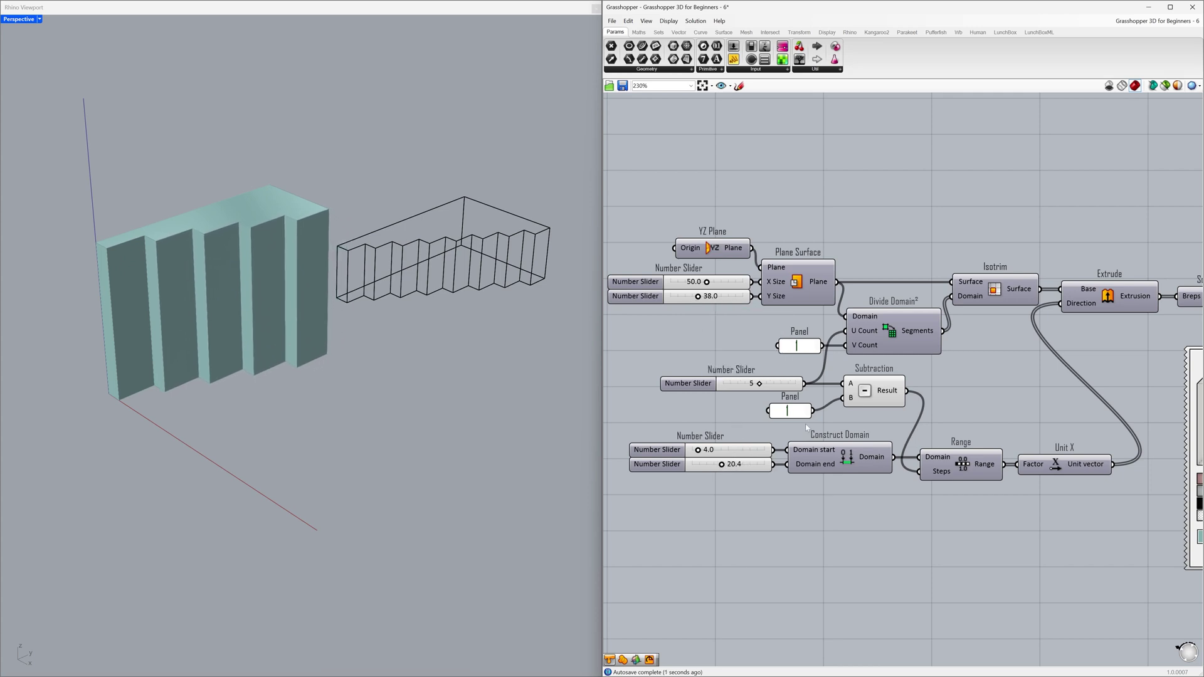
Bake the Breps output of Merge Faces to the Default layer with the default attributes.
{"action": "right_click_drag", "start_coordinate": [1026, 369], "coordinate": [685, 373]}
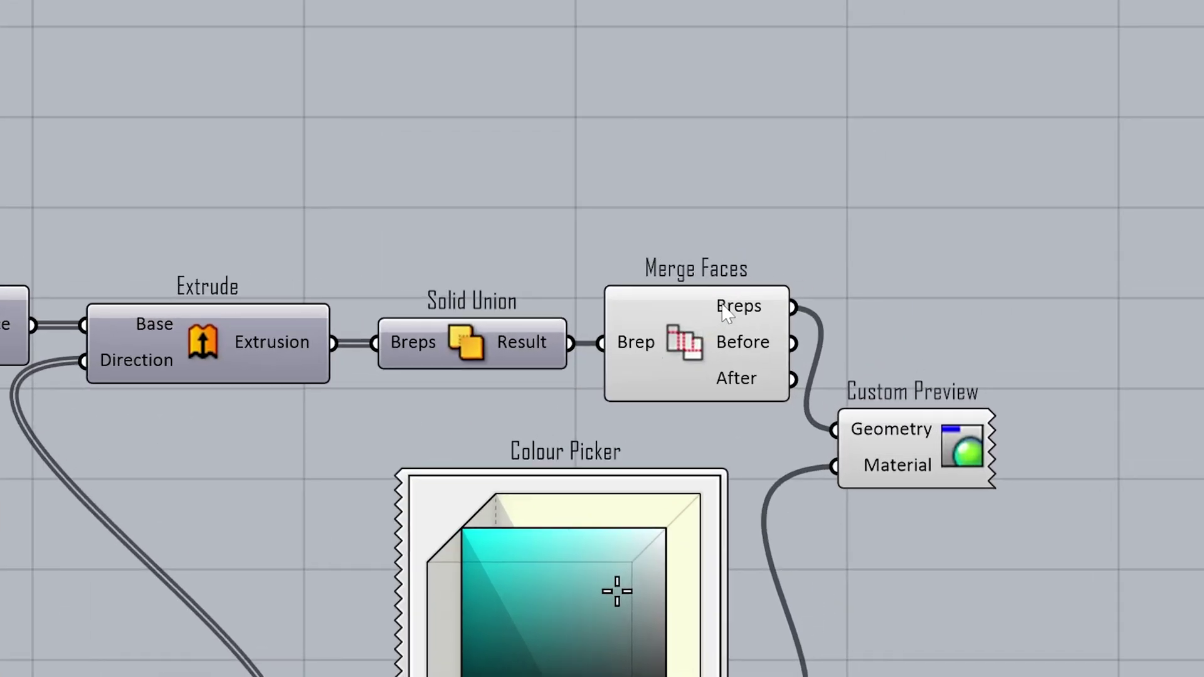
{"action": "right_click", "coordinate": [739, 312]}
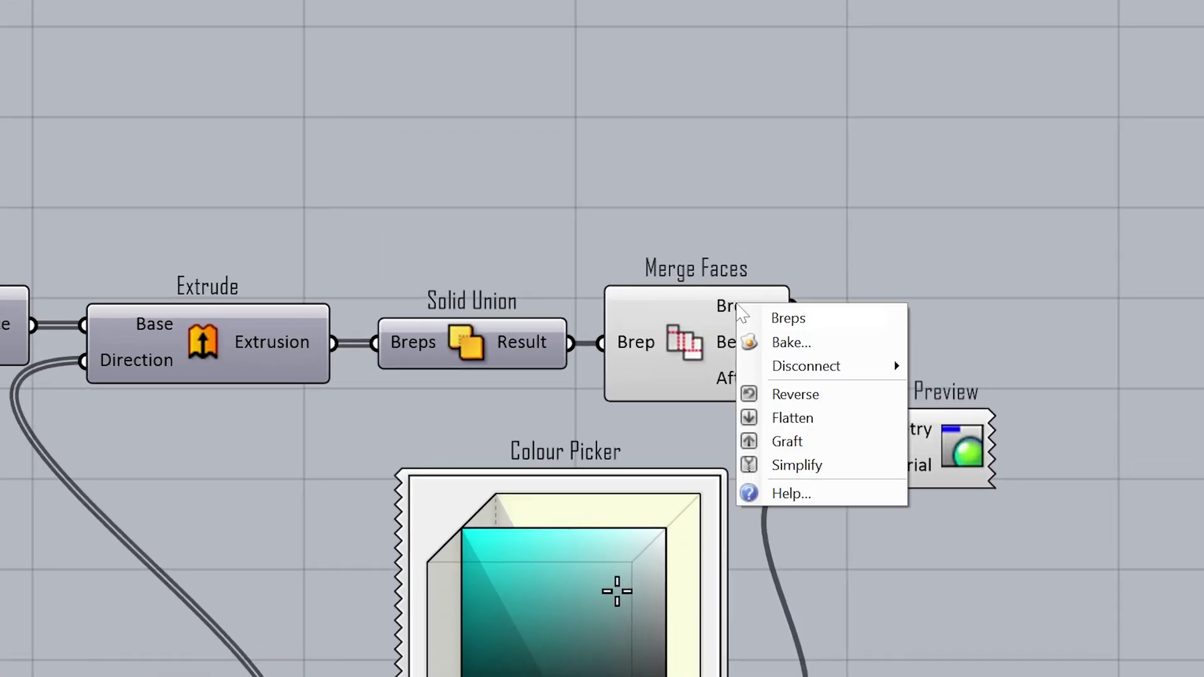
{"action": "left_click", "coordinate": [849, 343]}
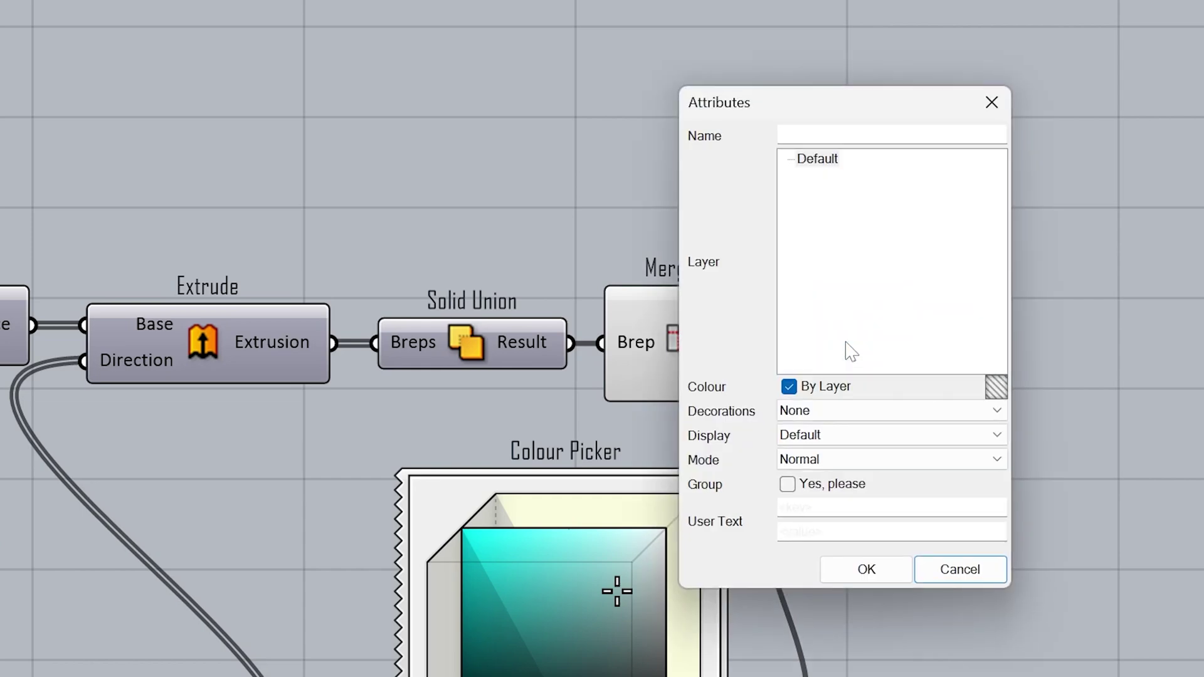
{"action": "left_click", "coordinate": [878, 568]}
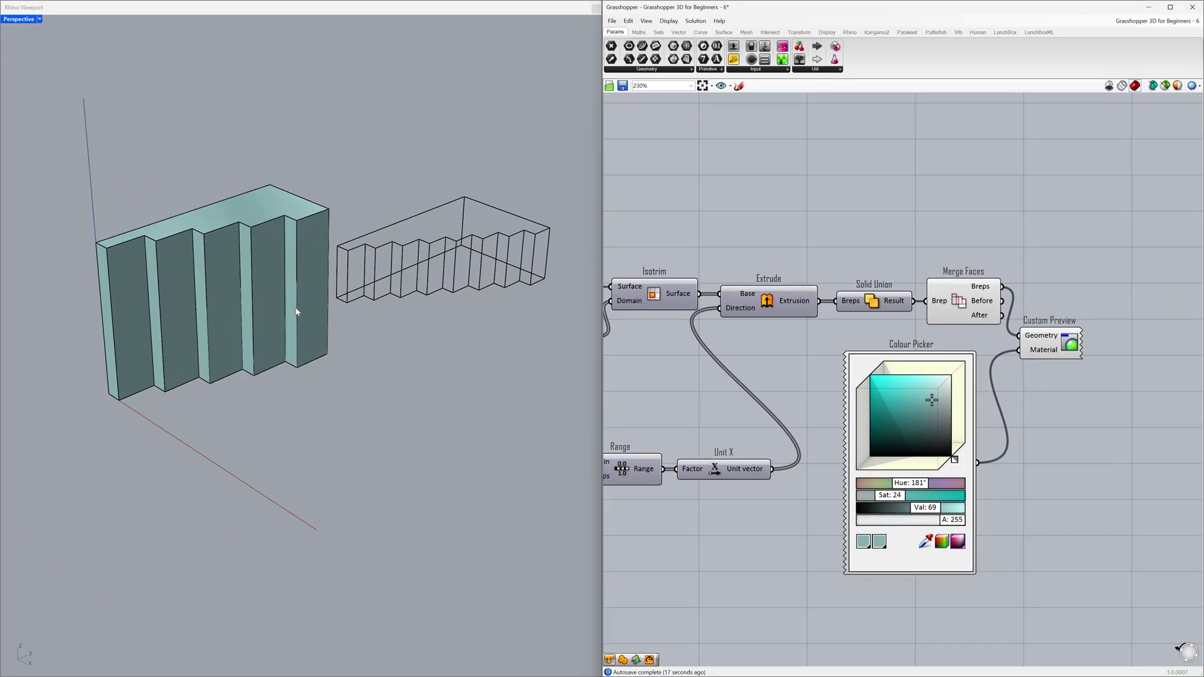
Move the second baked solid along the Y axis past the first baked one and deselect it.
{"action": "left_click", "coordinate": [299, 312]}
{"action": "right_click_drag", "start_coordinate": [408, 296], "coordinate": [309, 349], "text": "shift"}
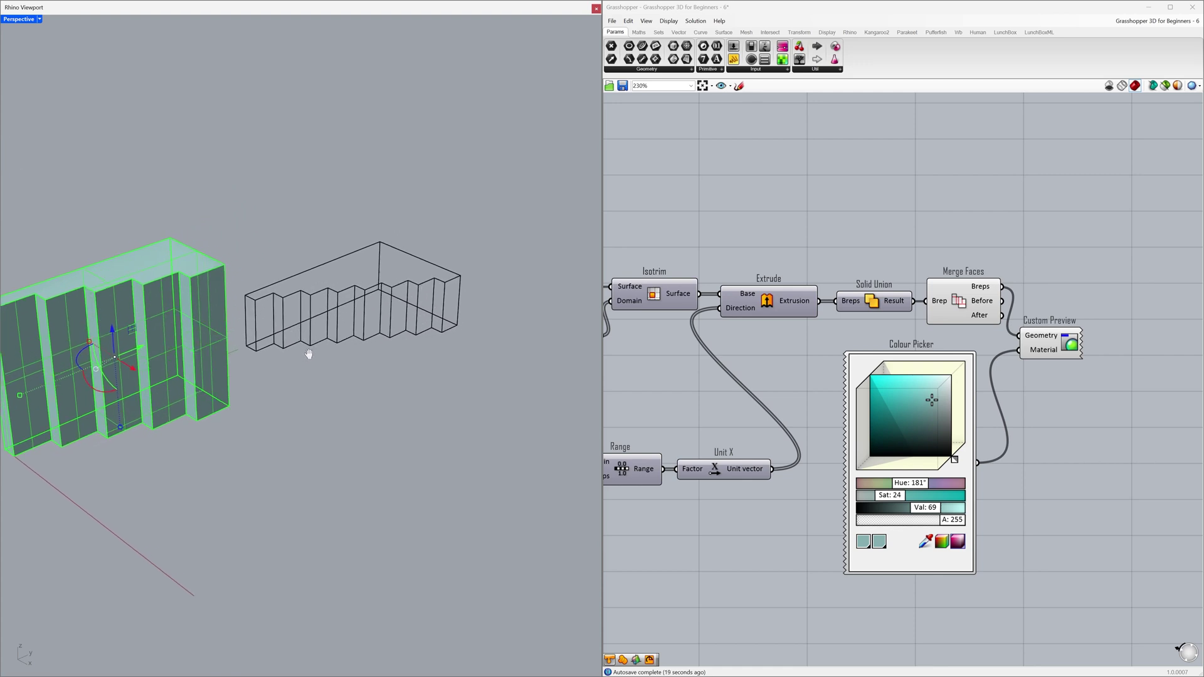
{"action": "left_click_drag", "start_coordinate": [142, 349], "coordinate": [536, 226]}
{"action": "key", "text": "Escape"}
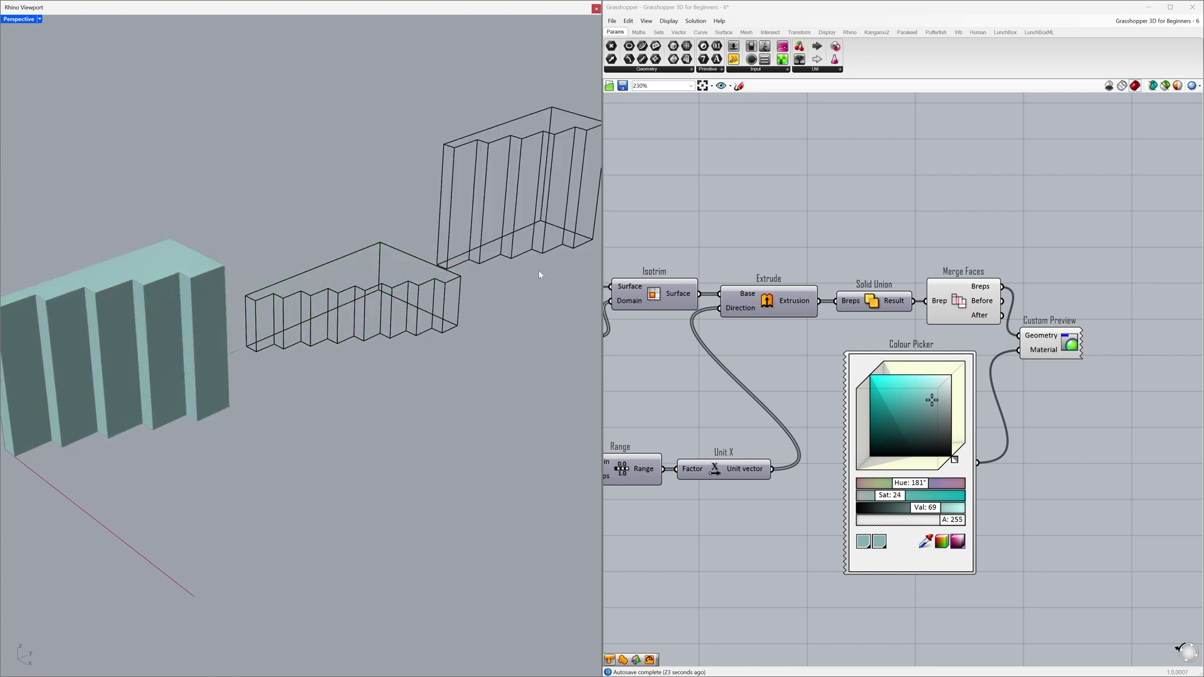
{"action": "right_click_drag", "start_coordinate": [535, 271], "coordinate": [457, 293], "text": "shift"}
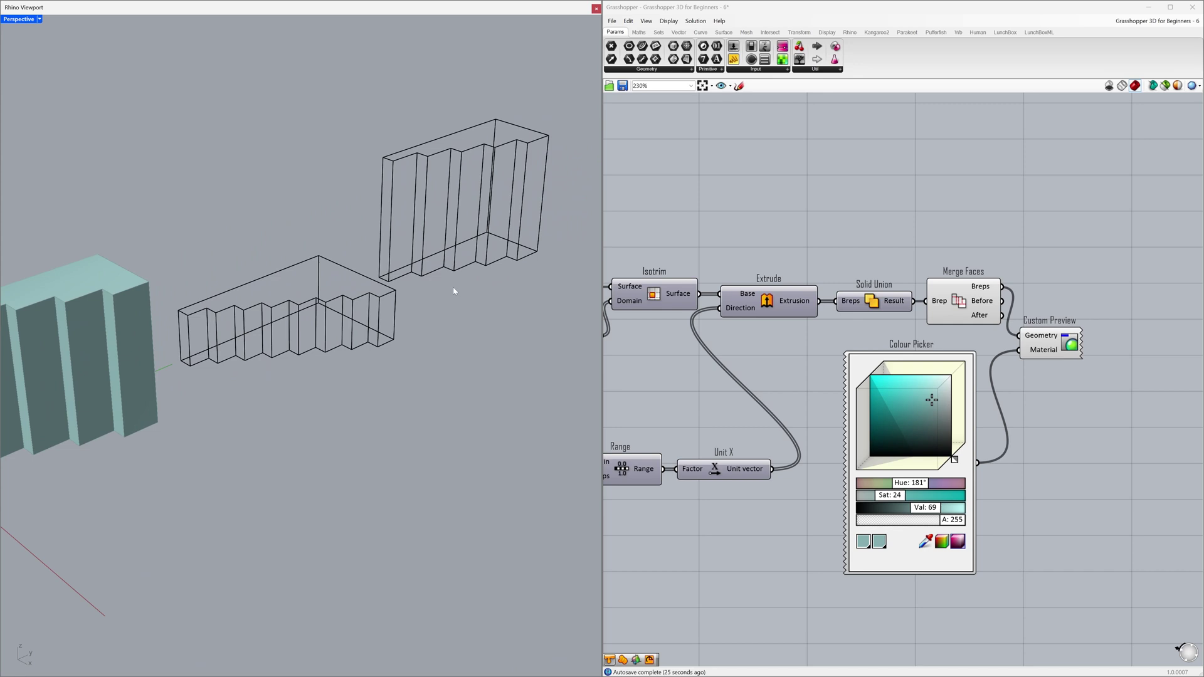
Switch the Perspective viewport to Monochrome display and maximize it to show the preview beside both baked solids.
{"action": "left_click", "coordinate": [42, 22]}
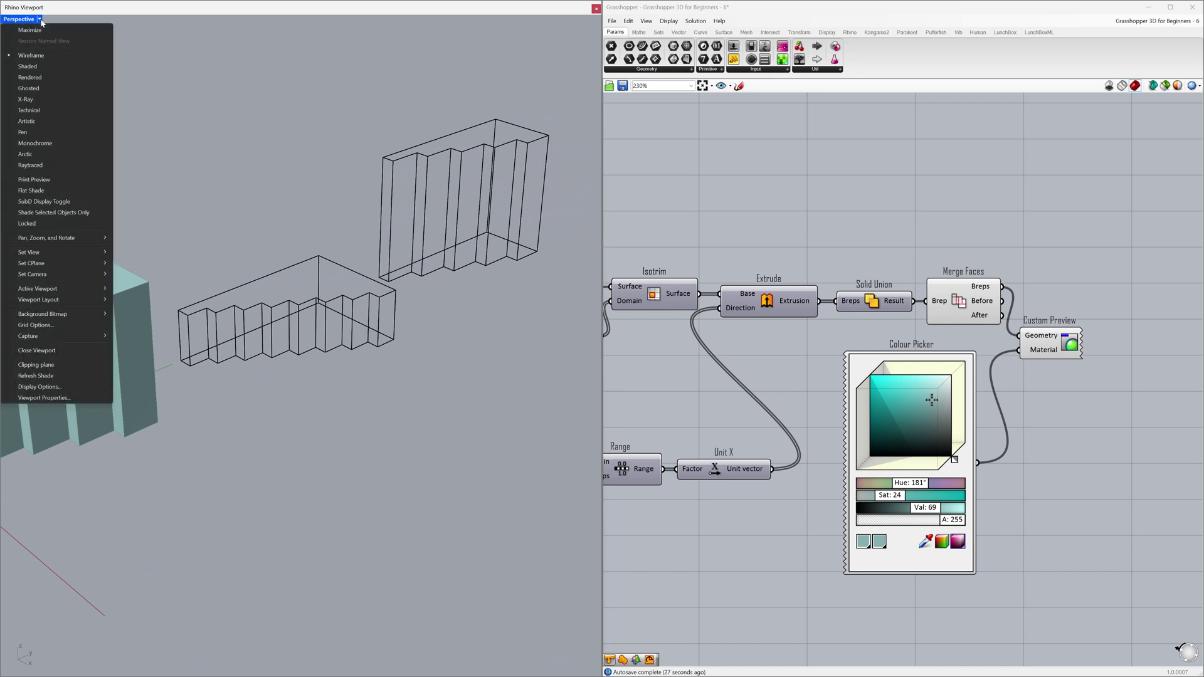
{"action": "left_click", "coordinate": [67, 145]}
{"action": "double_click", "coordinate": [282, 12]}
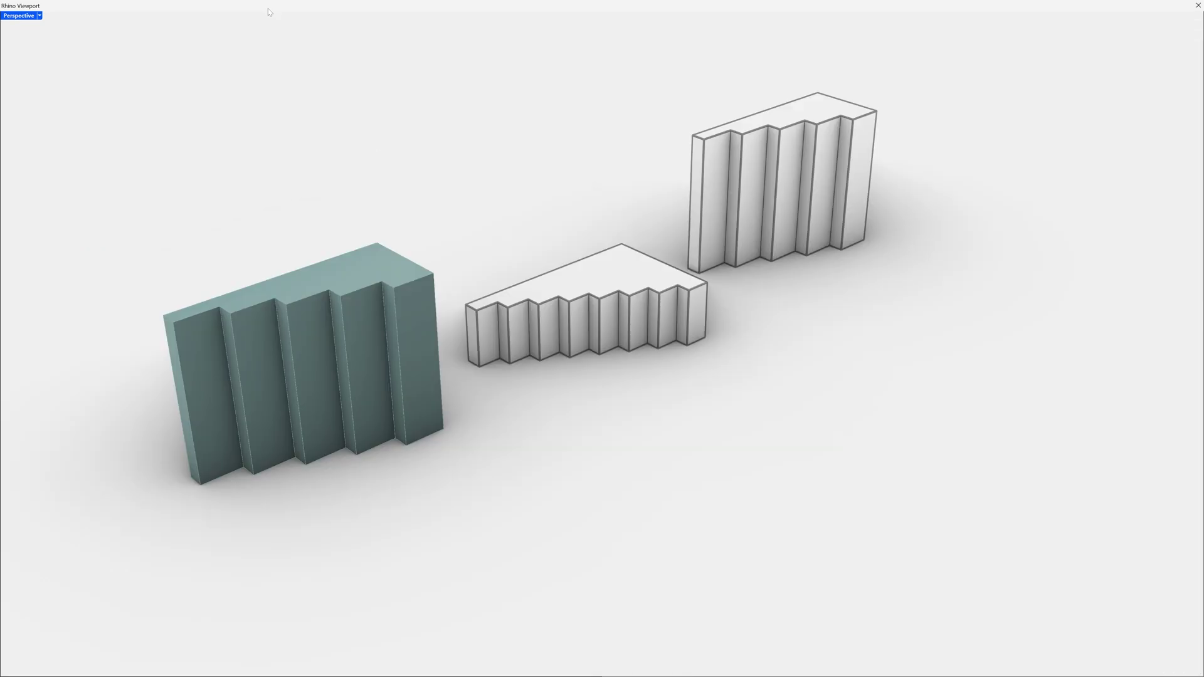
{"action": "right_click_drag", "start_coordinate": [508, 182], "coordinate": [490, 174]}
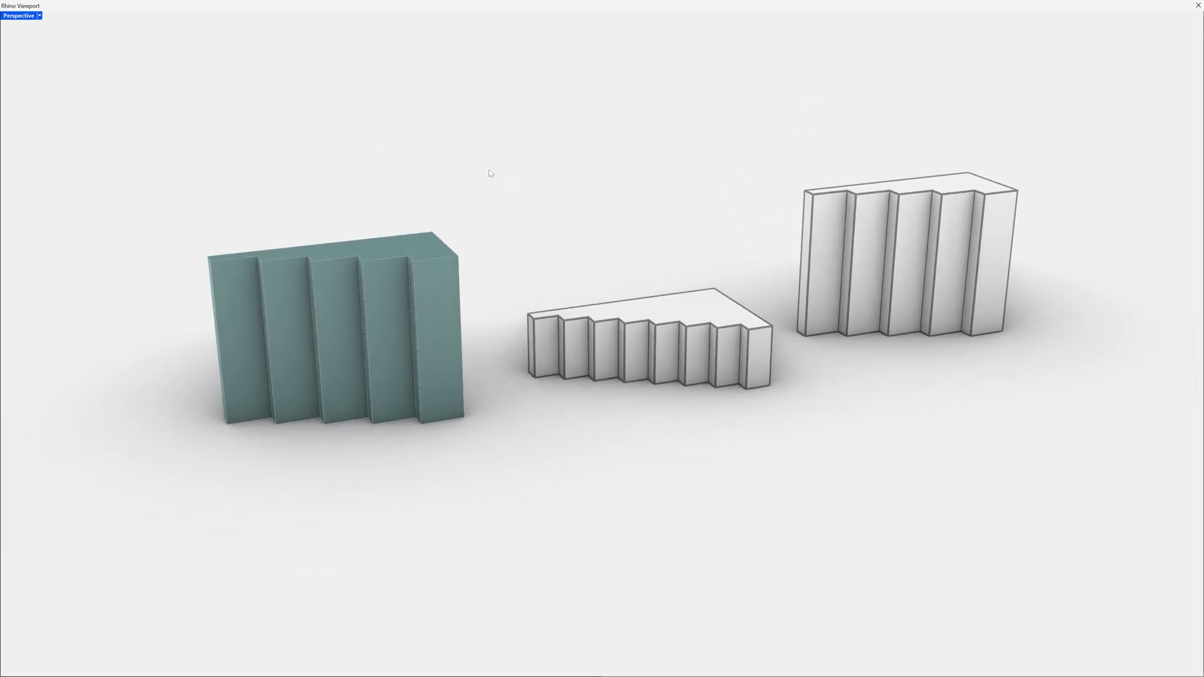
{"action": "scroll", "coordinate": [630, 198], "scroll_direction": "up", "scroll_amount": 5}
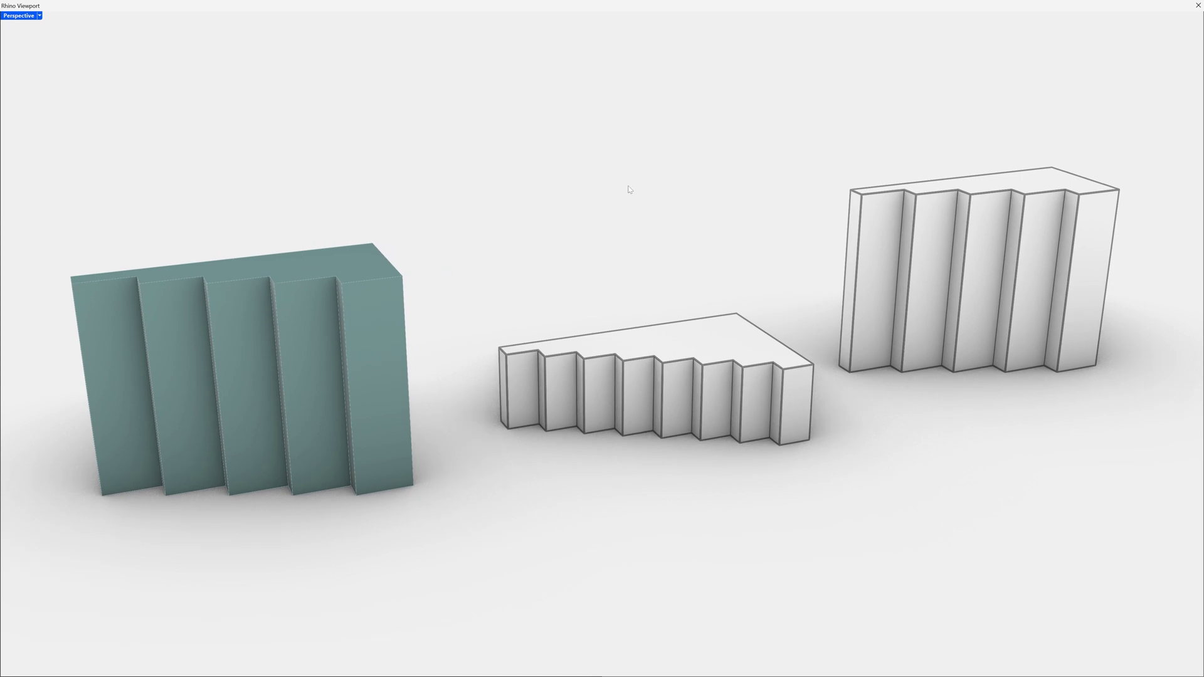